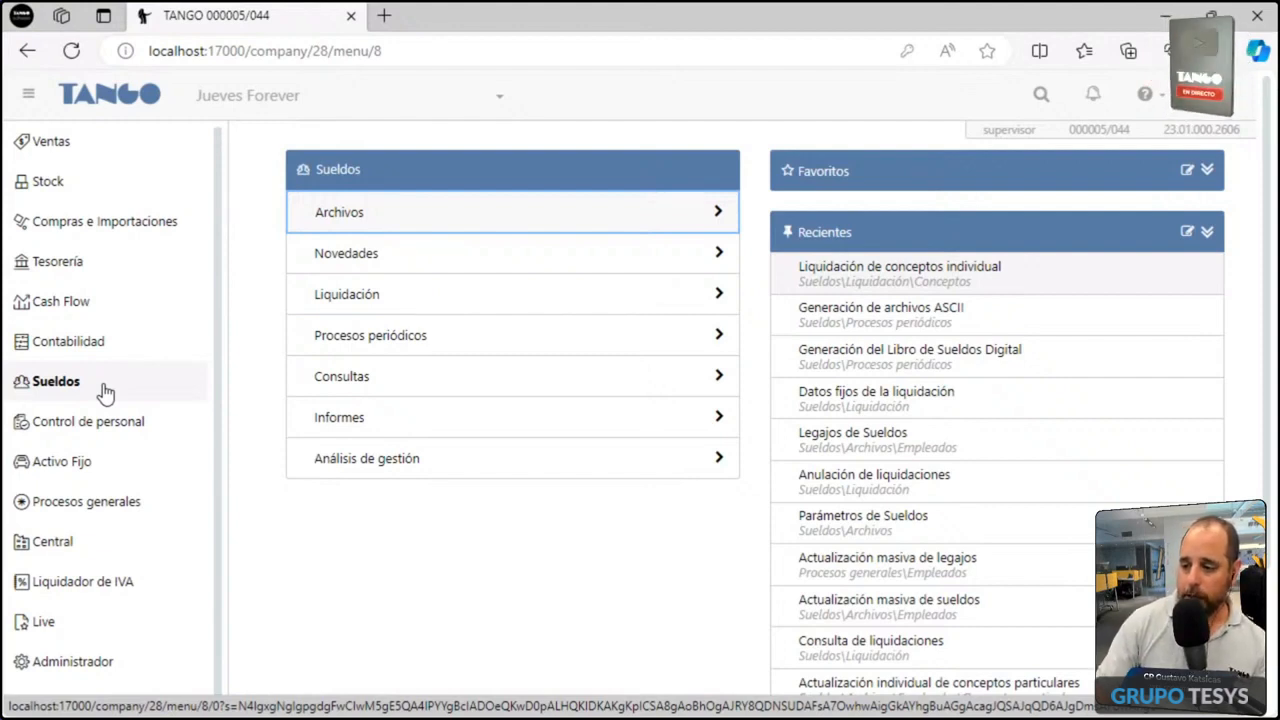
- Open the Sueldos parameters and review the Libro de Sueldos Digital settings and the Legales employer type code
click(400, 228)
click(372, 585)
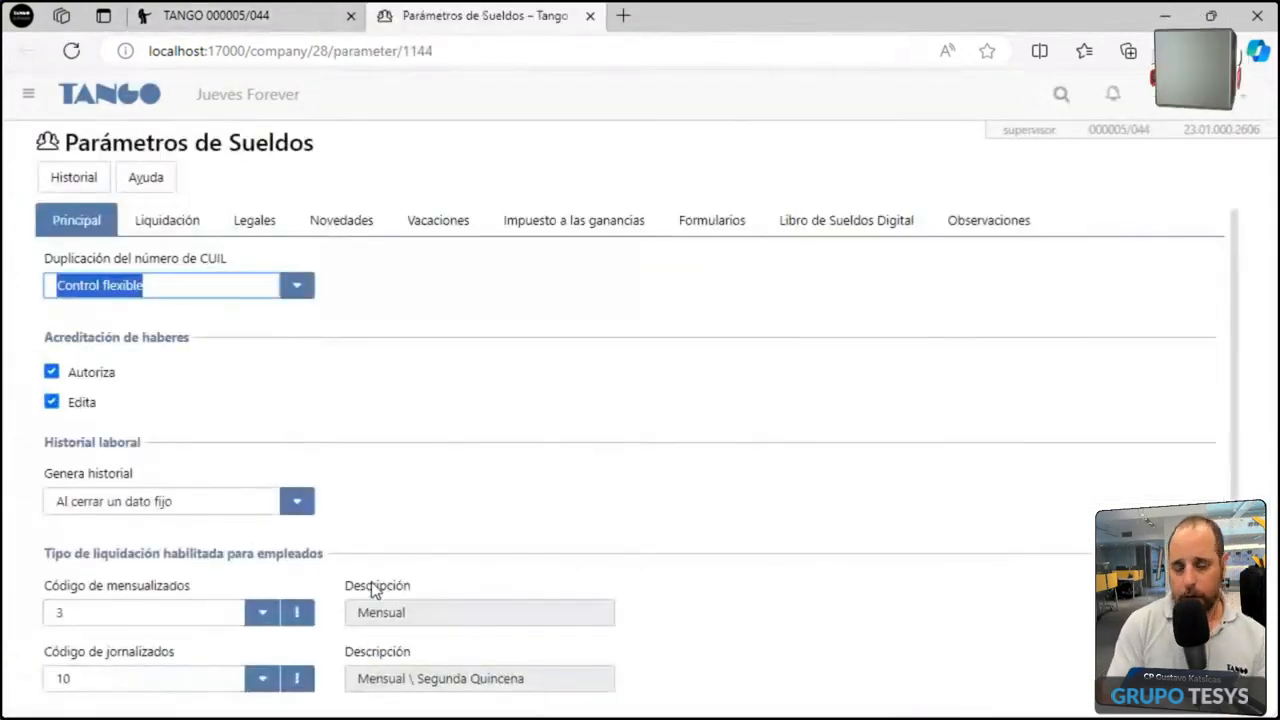
click(860, 230)
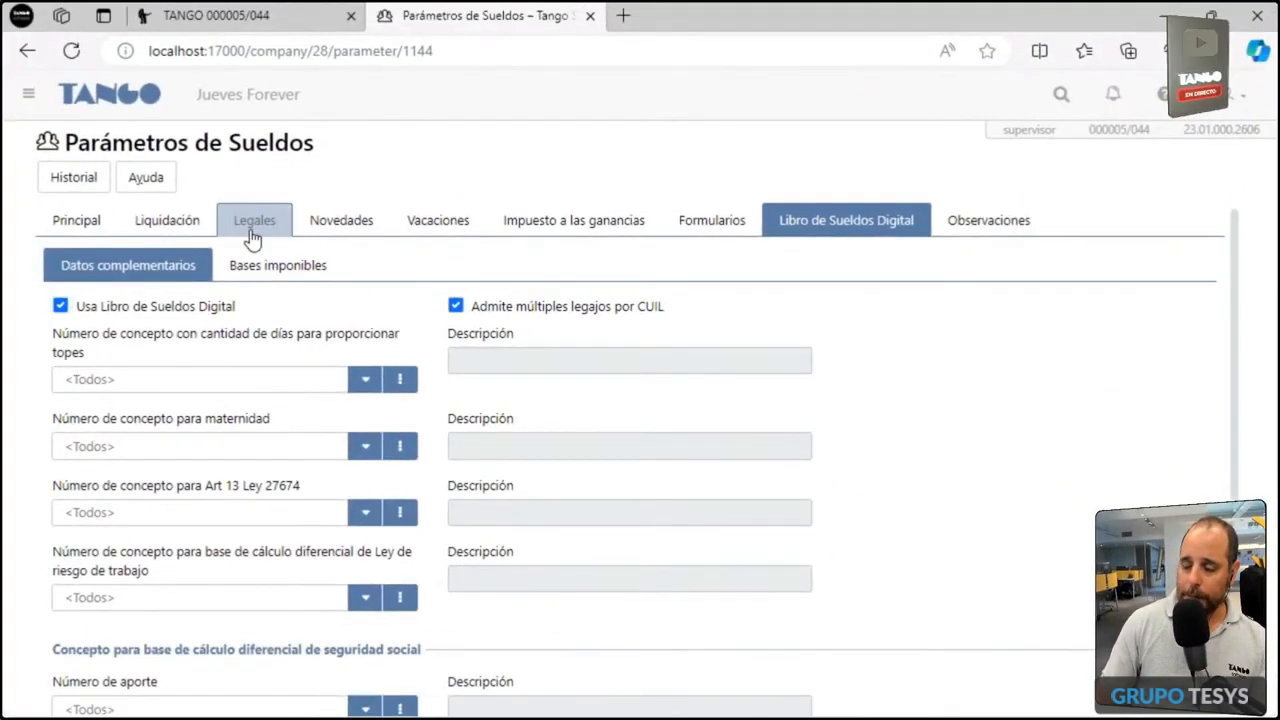
click(188, 198)
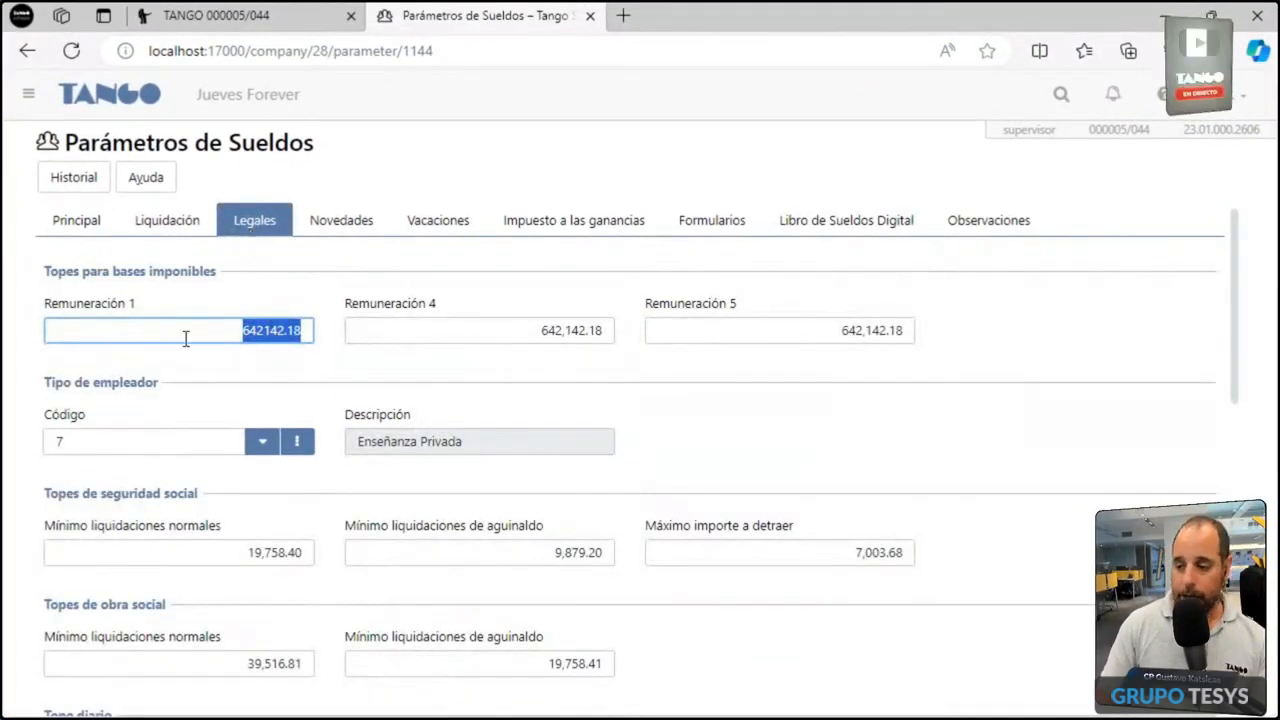
click(143, 436)
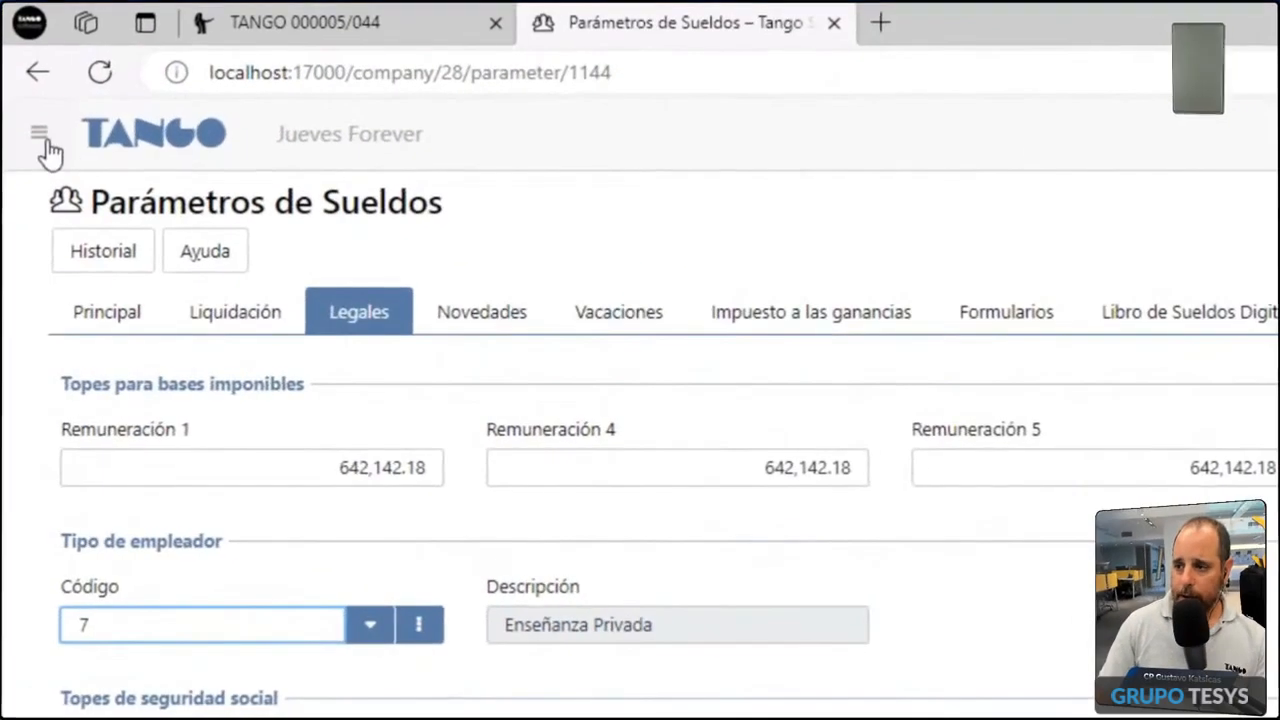
- Open the Legajos de Sueldos list from the employee files of the Sueldos module
click(41, 135)
click(56, 381)
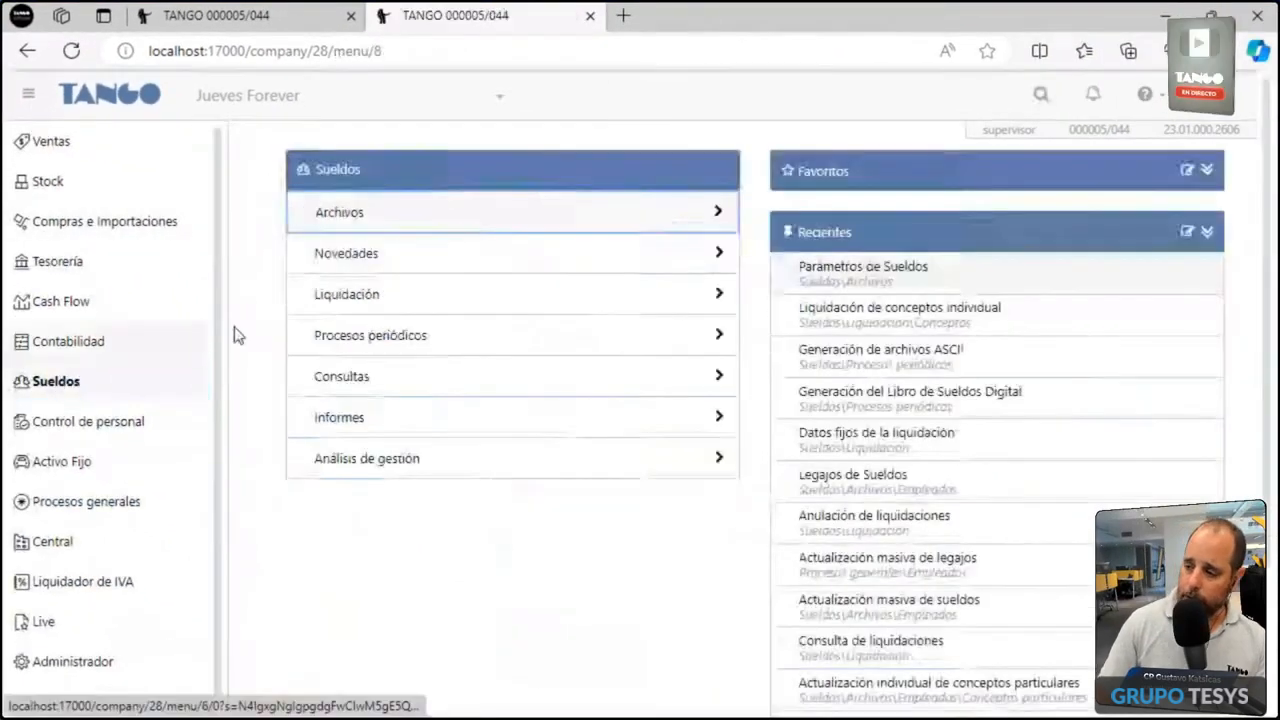
click(318, 222)
click(352, 224)
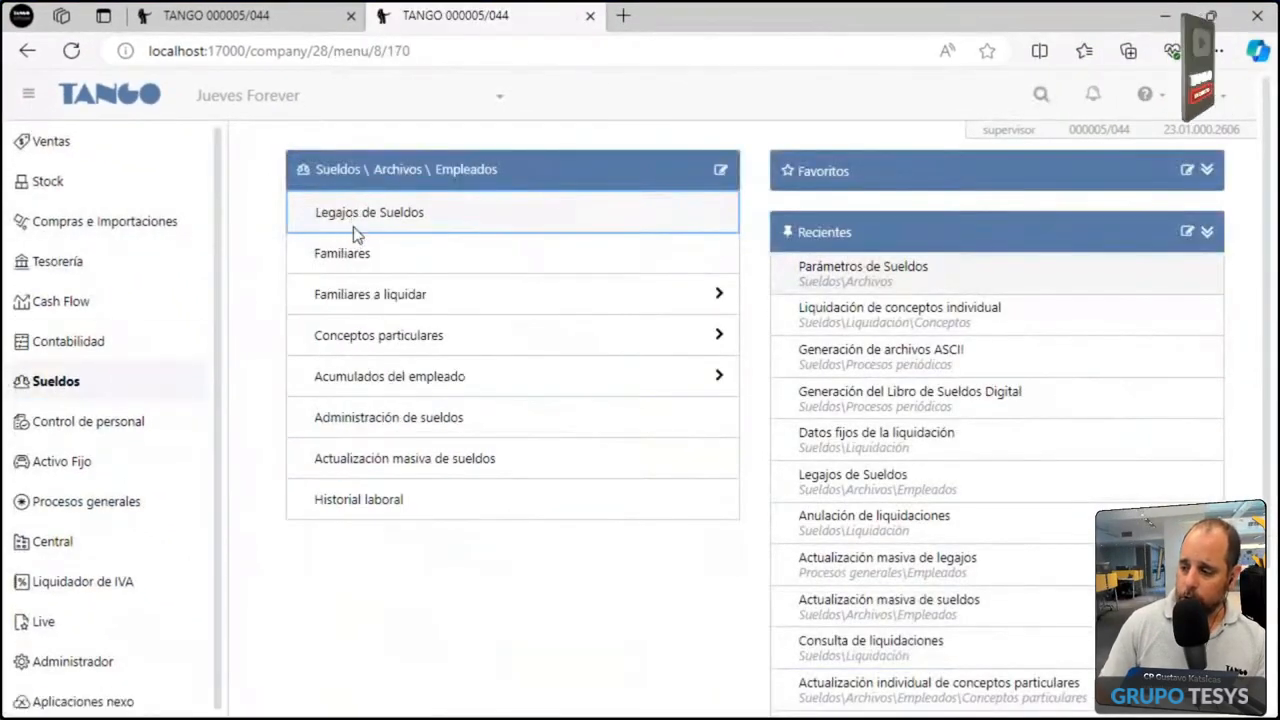
click(352, 229)
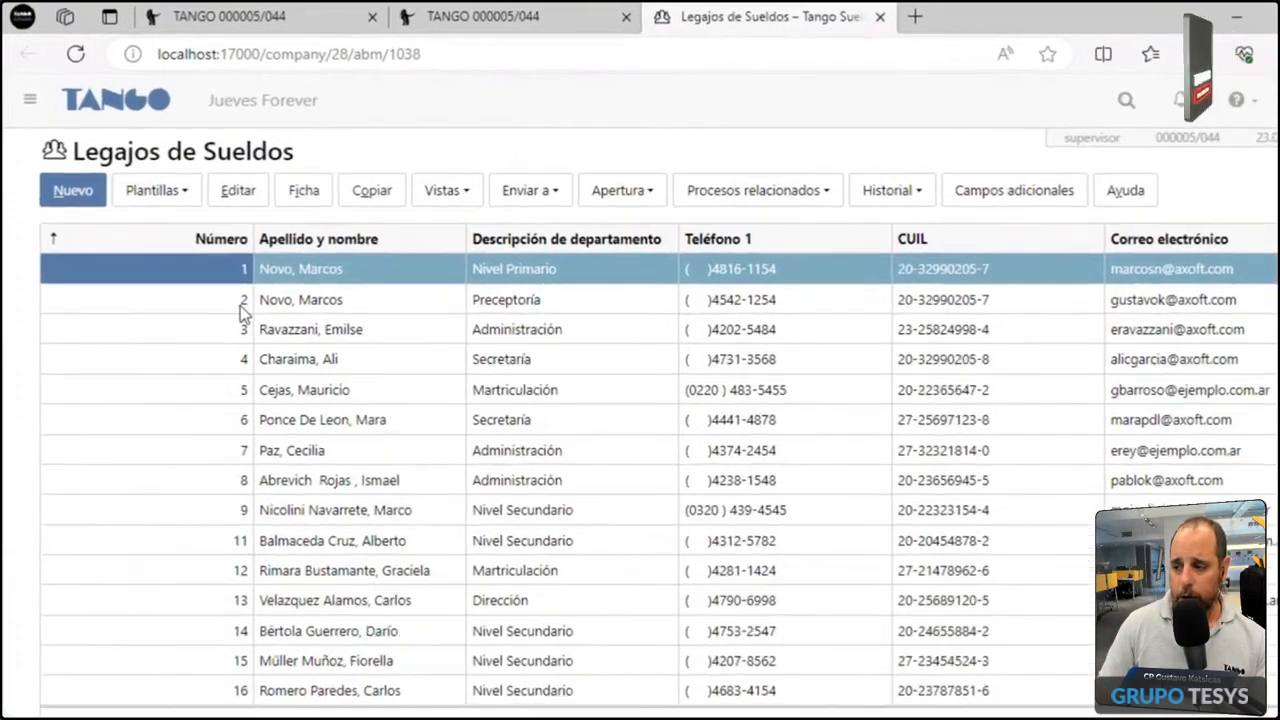
- Compare the list entries of legajos 1 and 2, including their departments and CUIL
click(229, 287)
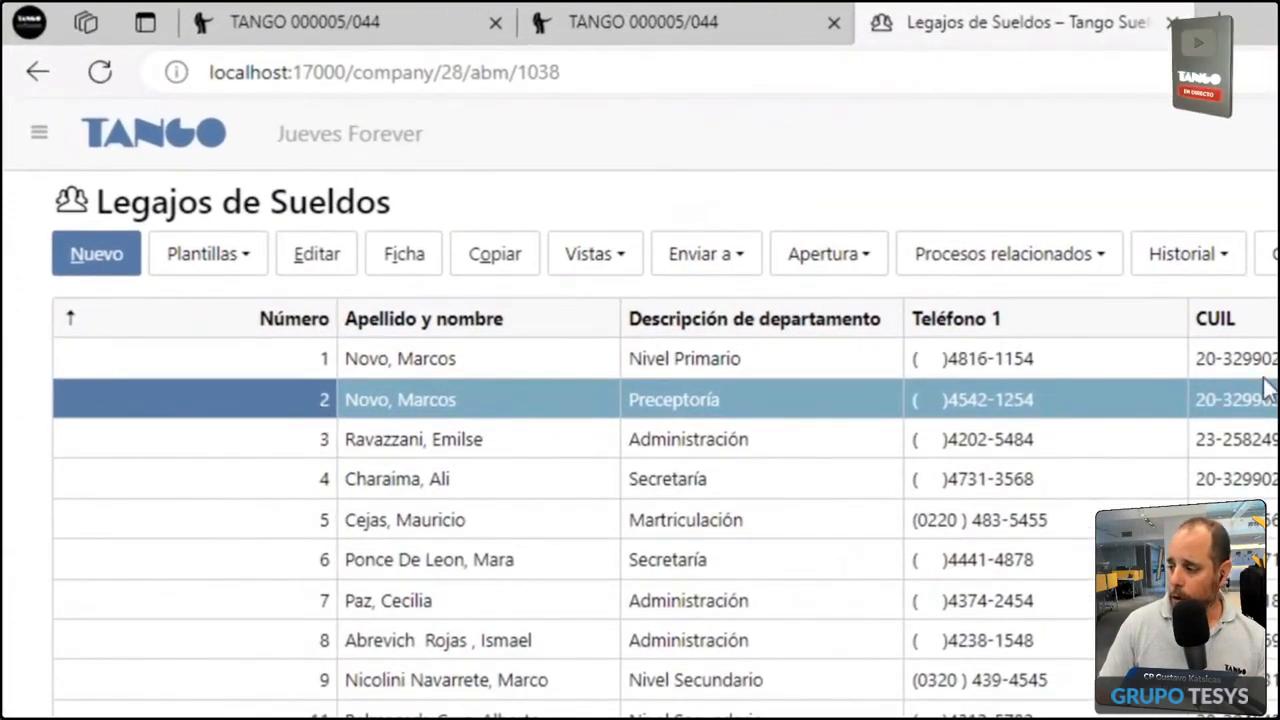
click(486, 369)
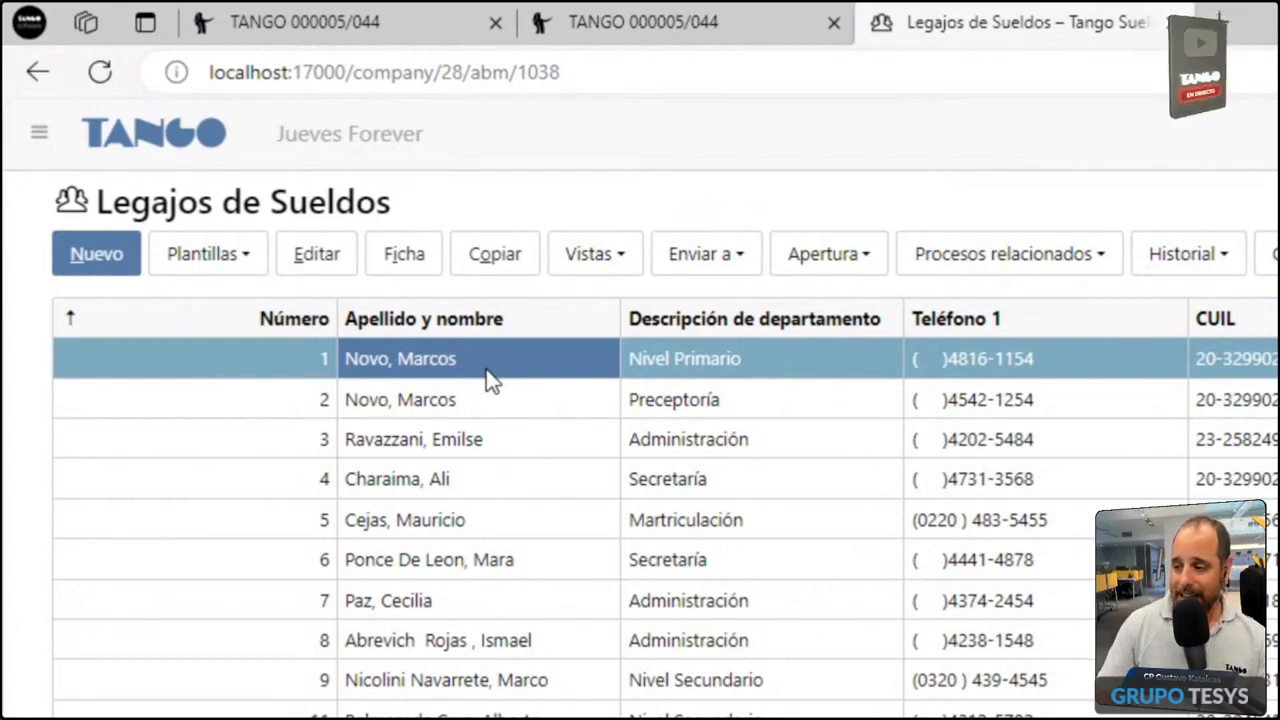
click(486, 400)
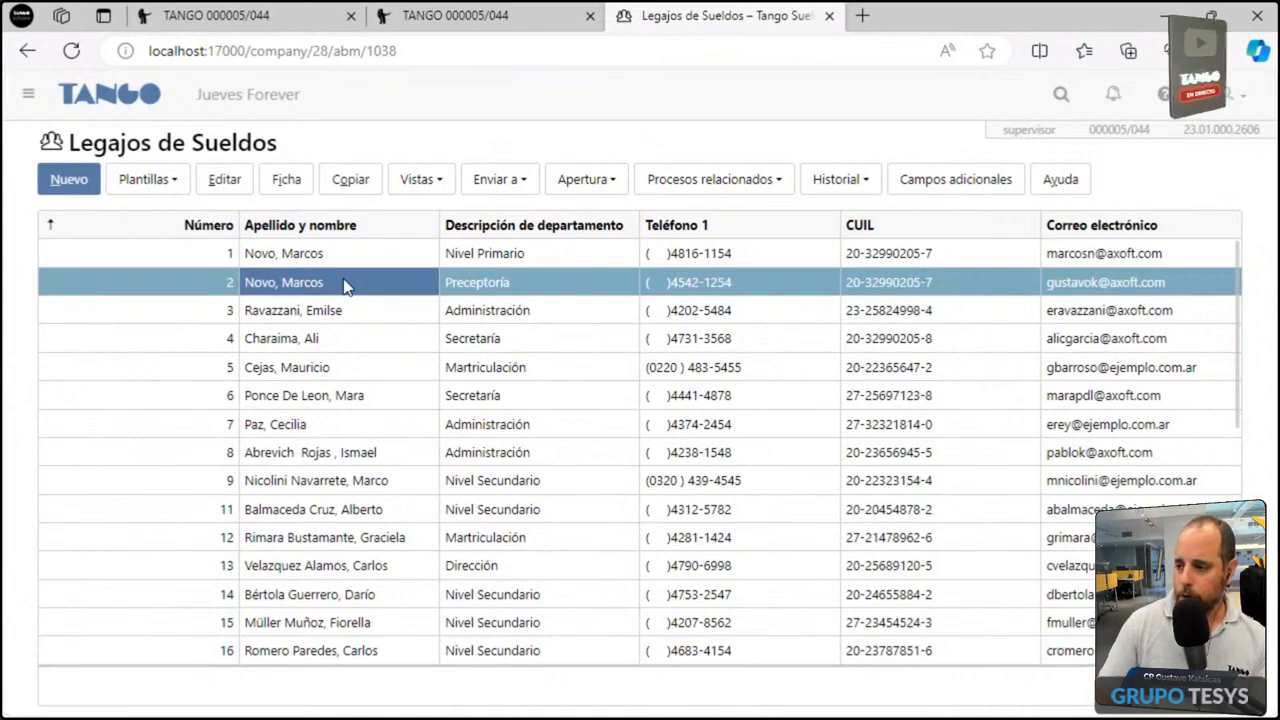
click(340, 258)
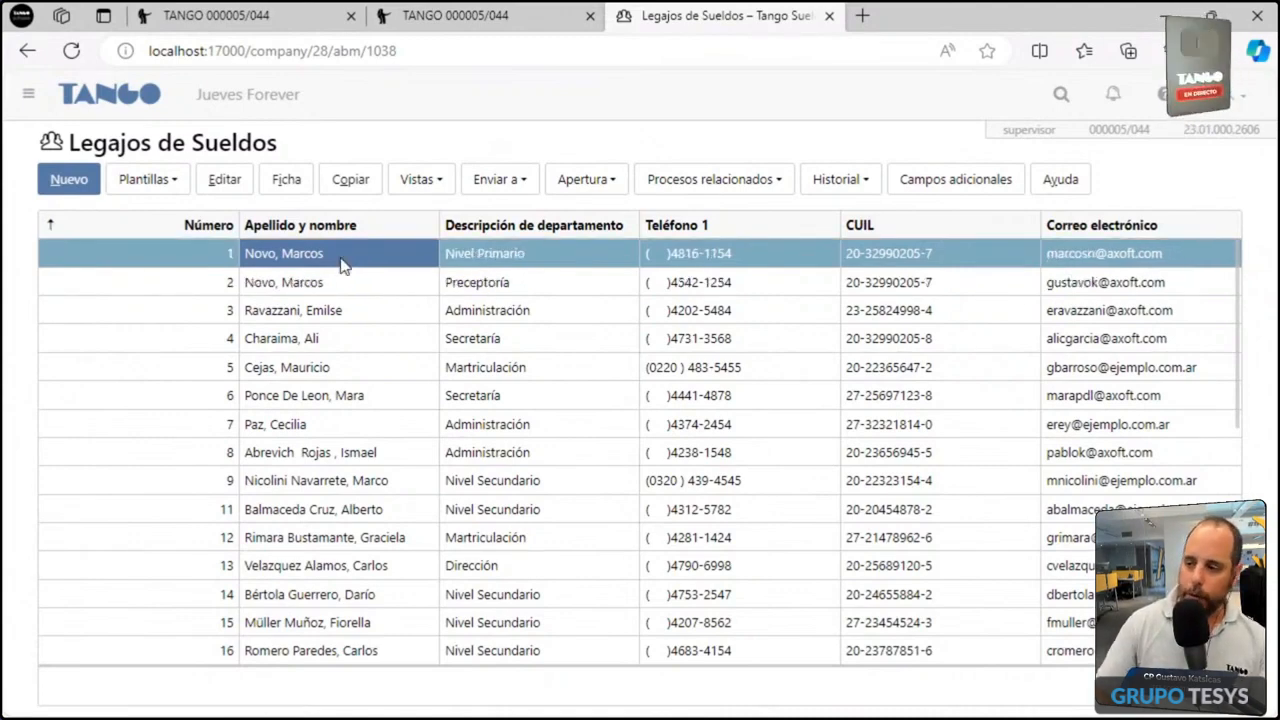
- Open legajo 1 and check its Afecta archivo ASCII and Es legajo principal settings in the Sicoss data
double_click(340, 262)
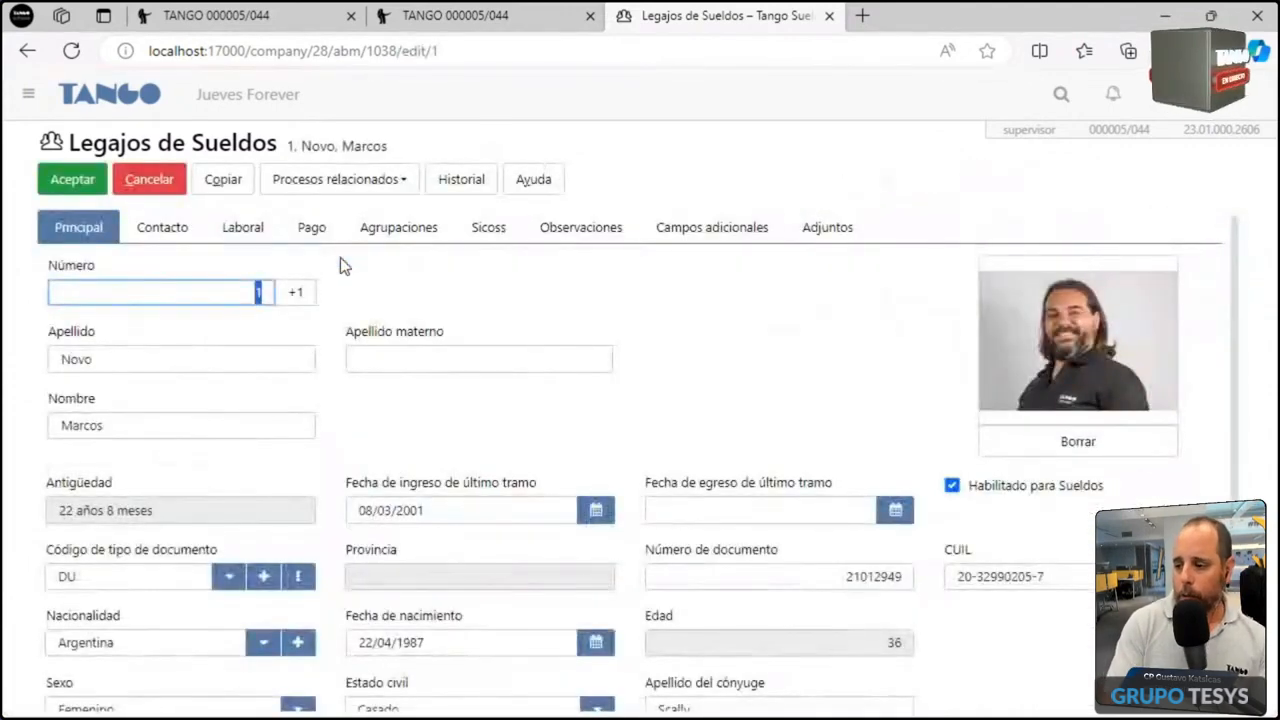
click(486, 232)
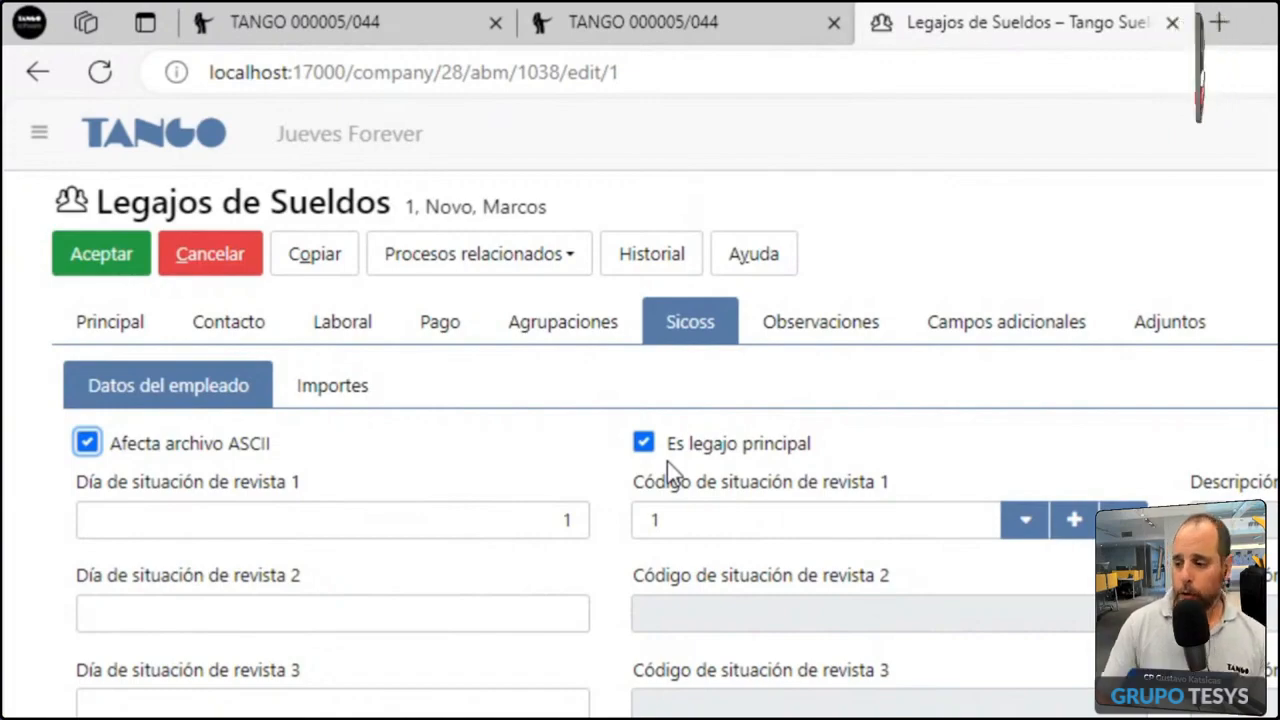
scroll(385, 615, down, 1)
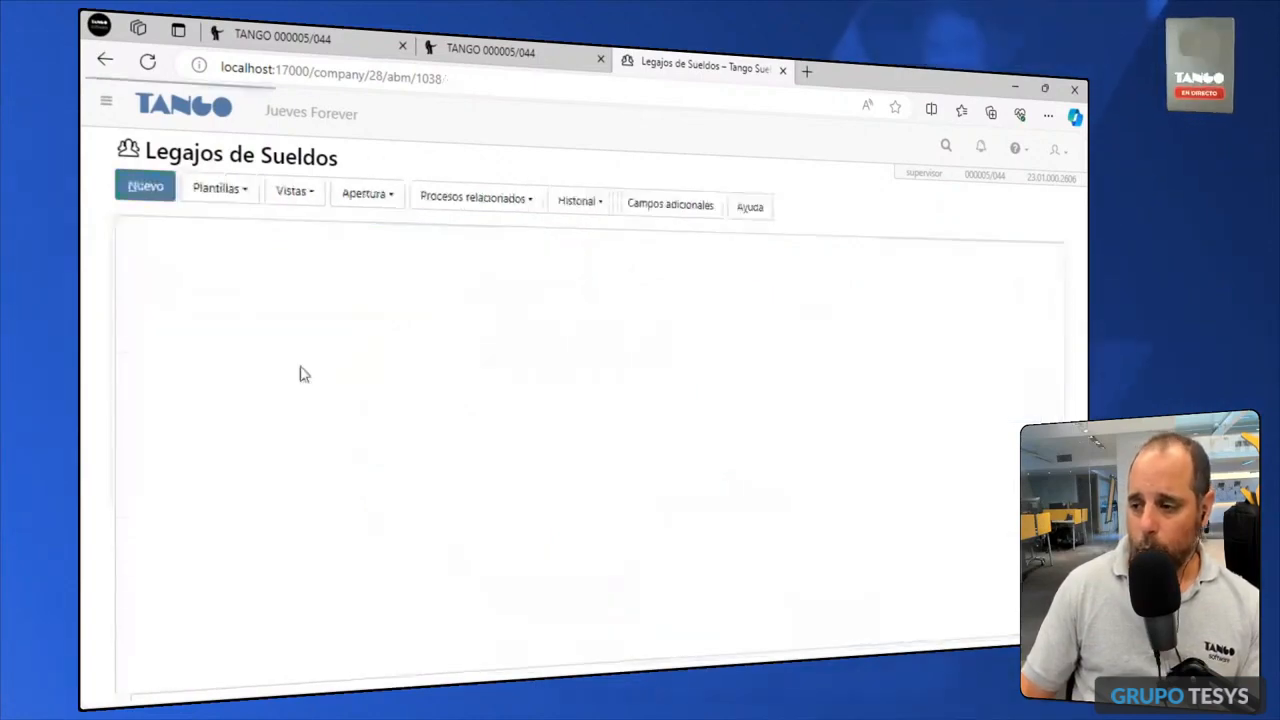
- Reopen legajo 1, examine its Sicoss activity code, and return to the list without changing the record
click(314, 290)
double_click(296, 262)
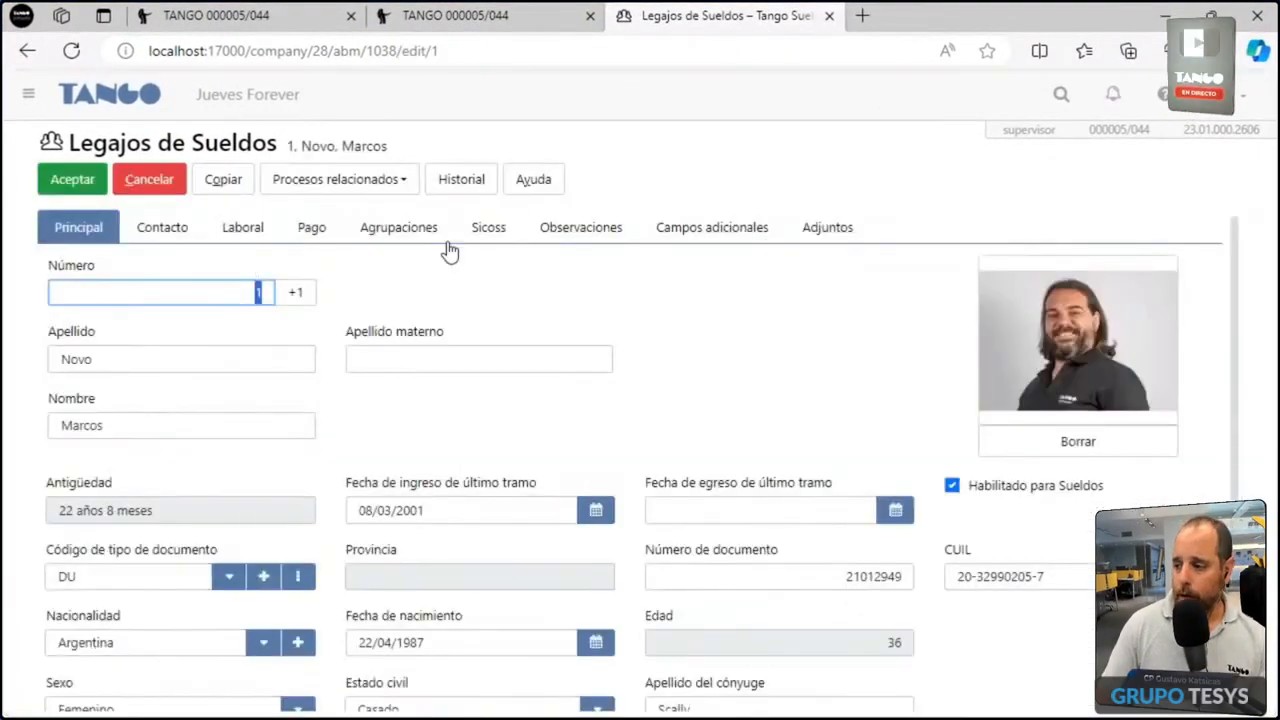
click(478, 238)
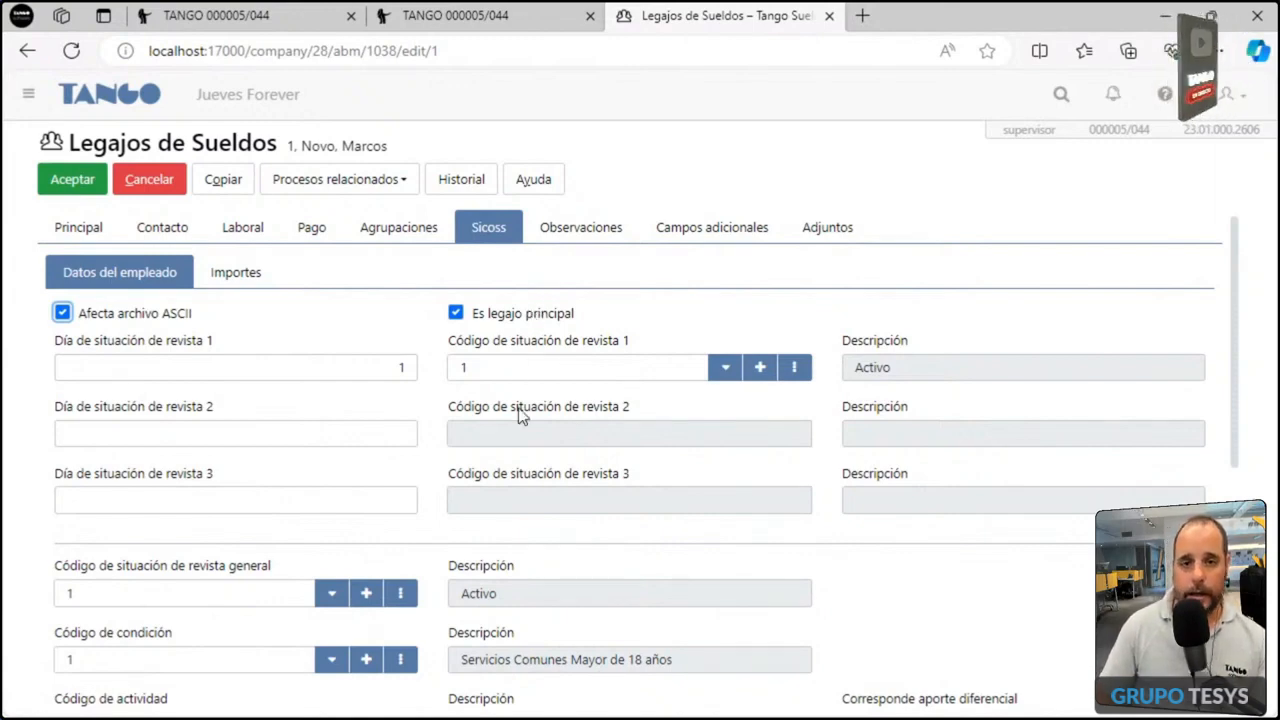
scroll(519, 416, down, 2)
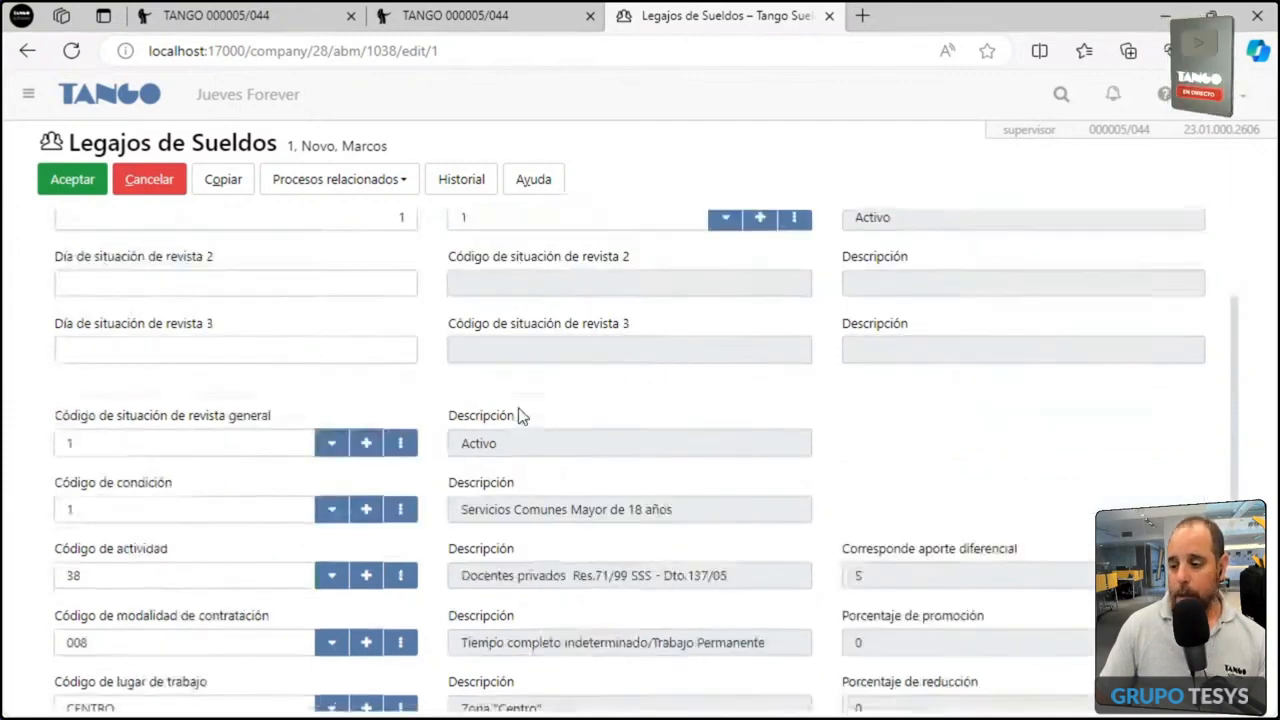
click(209, 569)
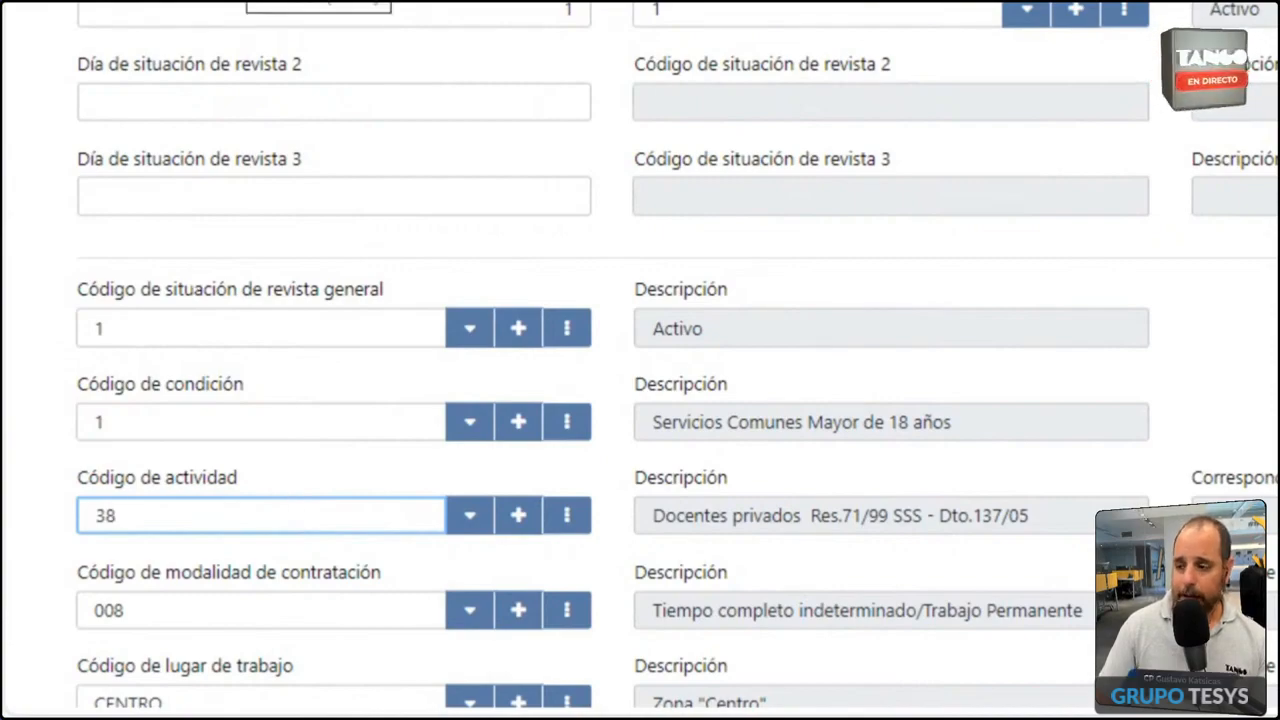
click(248, 2)
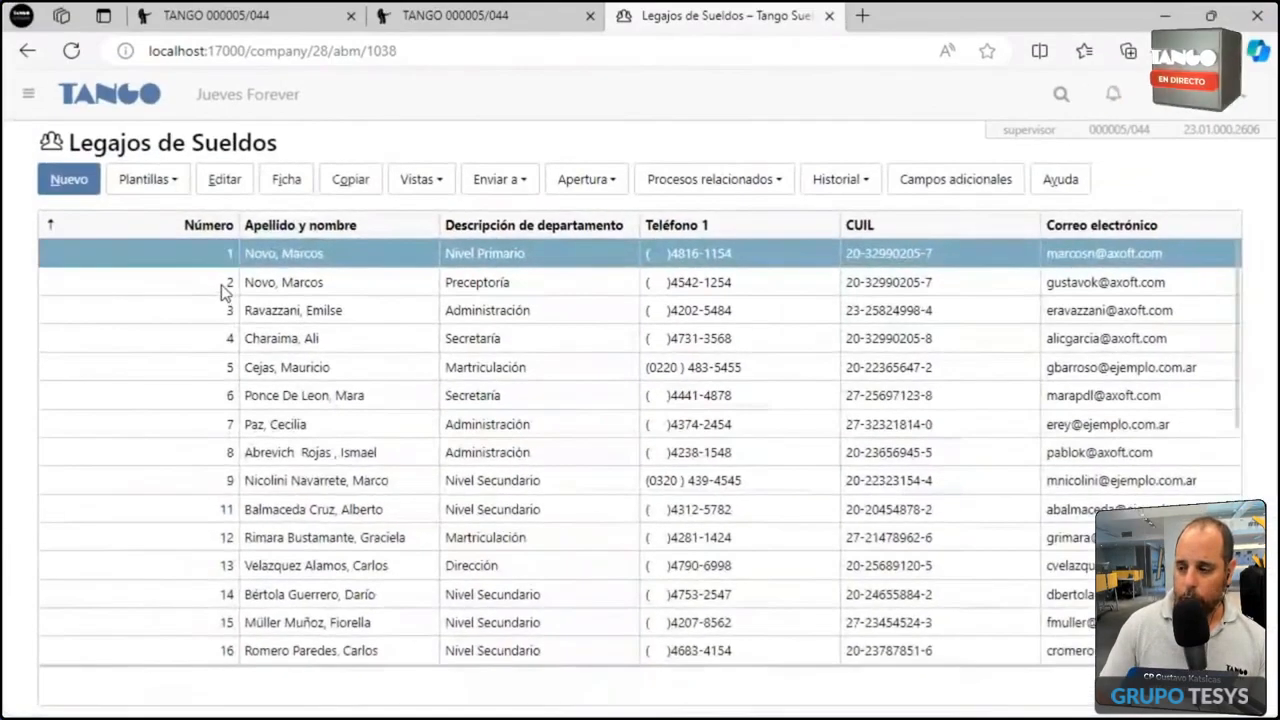
- Open legajo 2, examine its Sicoss activity code, and return to the list without changing the record
double_click(222, 287)
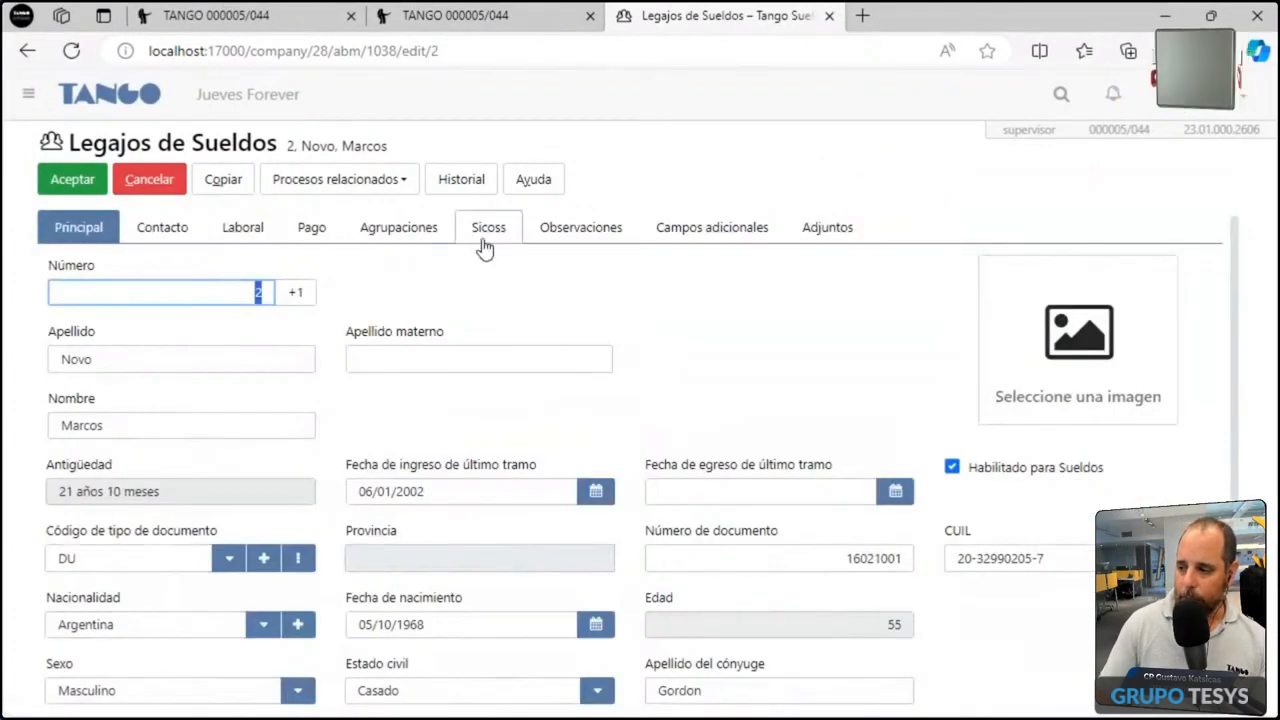
click(489, 229)
scroll(460, 345, down, 3)
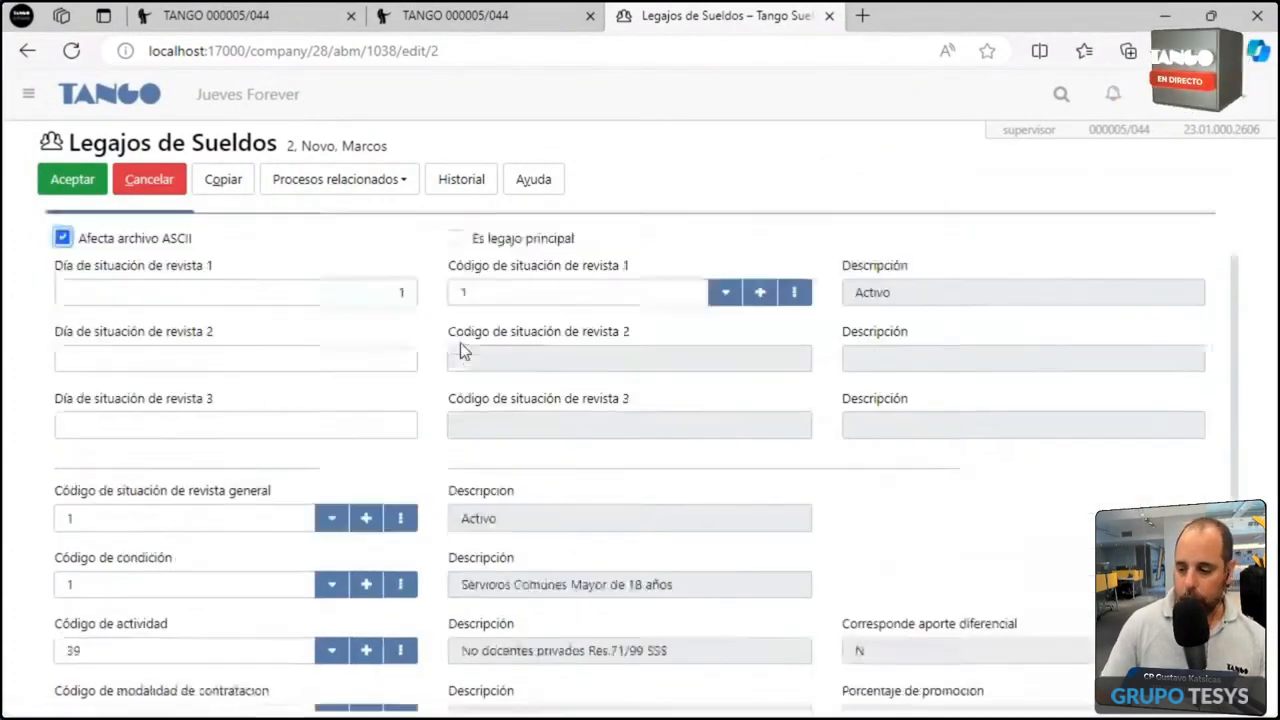
scroll(460, 342, down, 3)
click(199, 418)
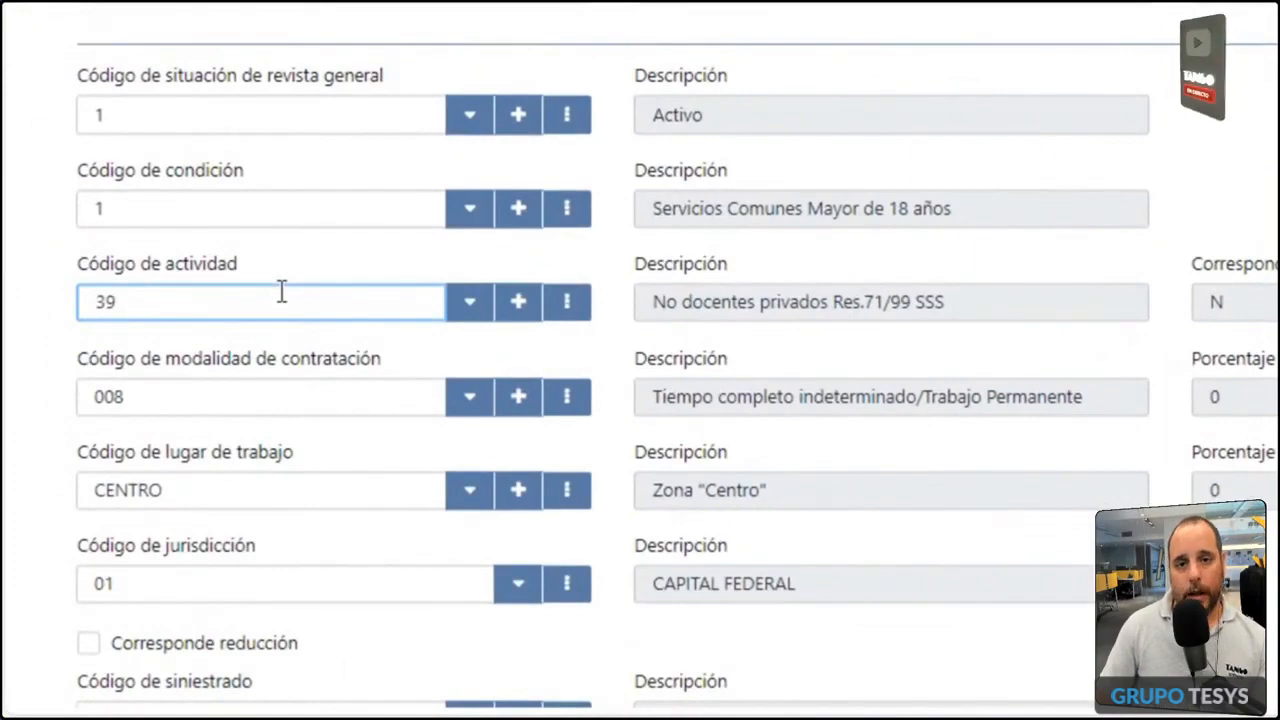
click(188, 6)
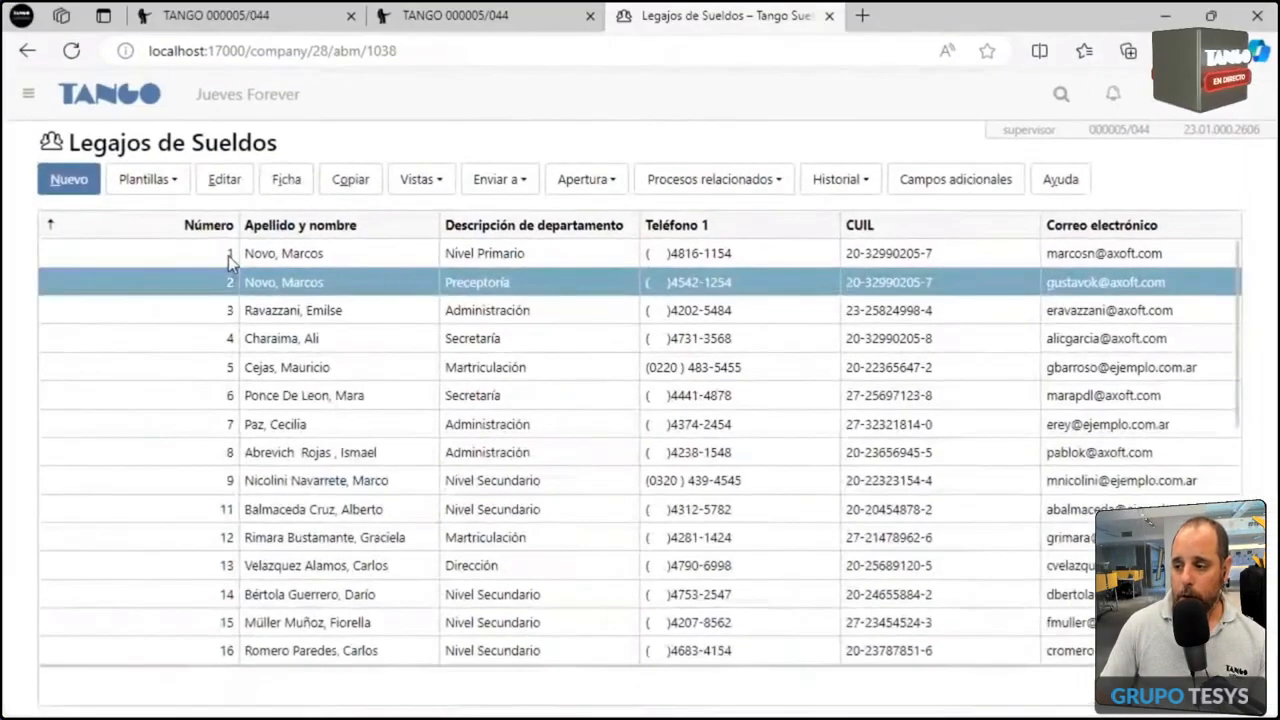
- Recheck the teaching activity code in legajo 1's Sicoss data and leave the record without saving
double_click(317, 67)
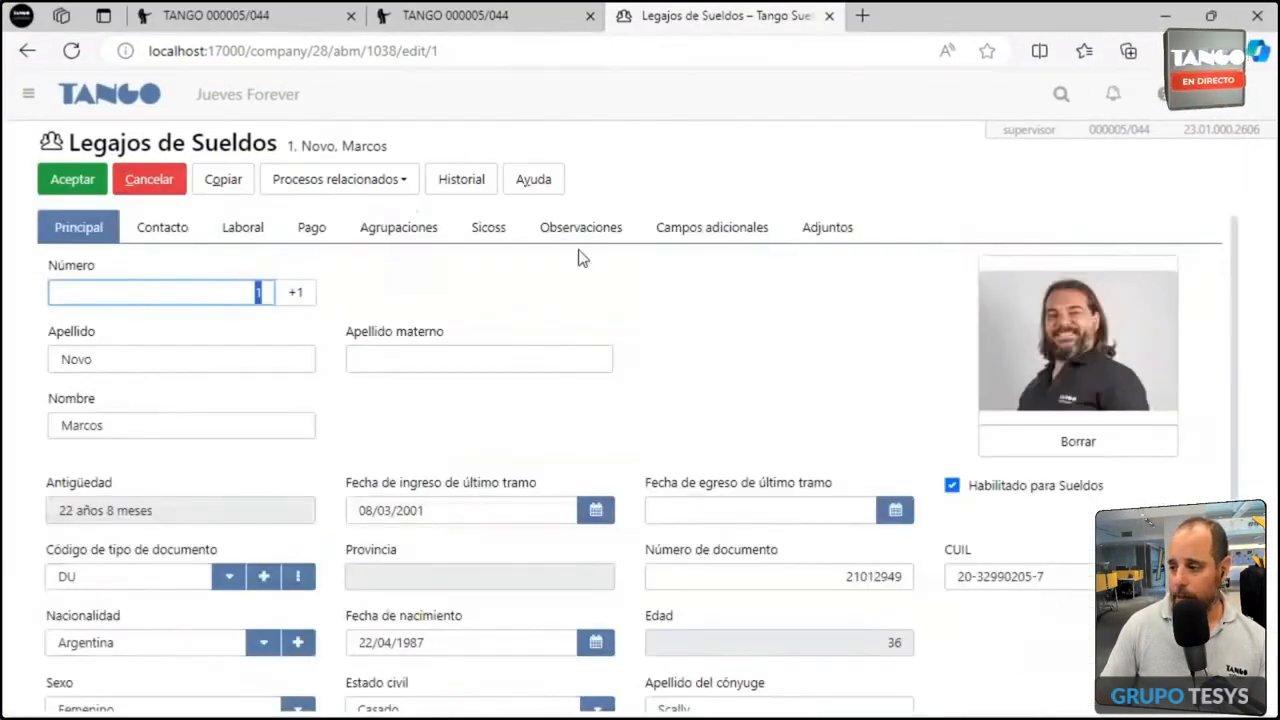
click(490, 229)
scroll(370, 381, down, 2)
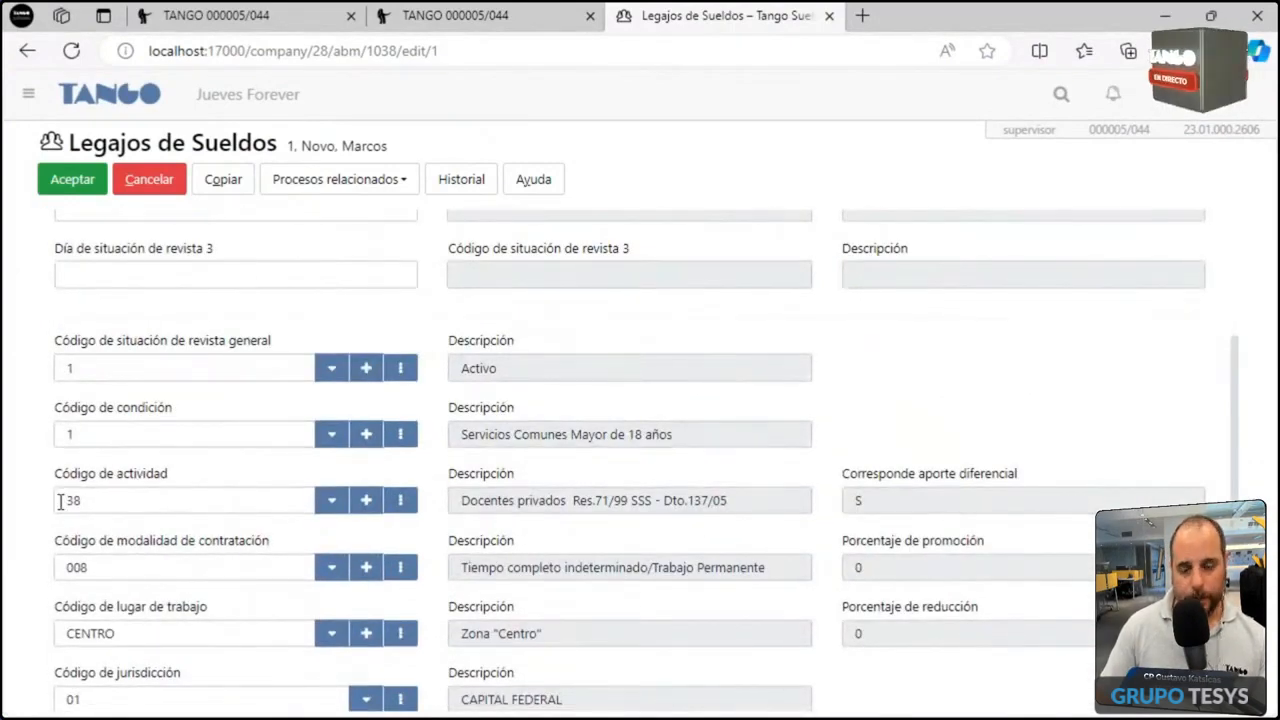
click(150, 180)
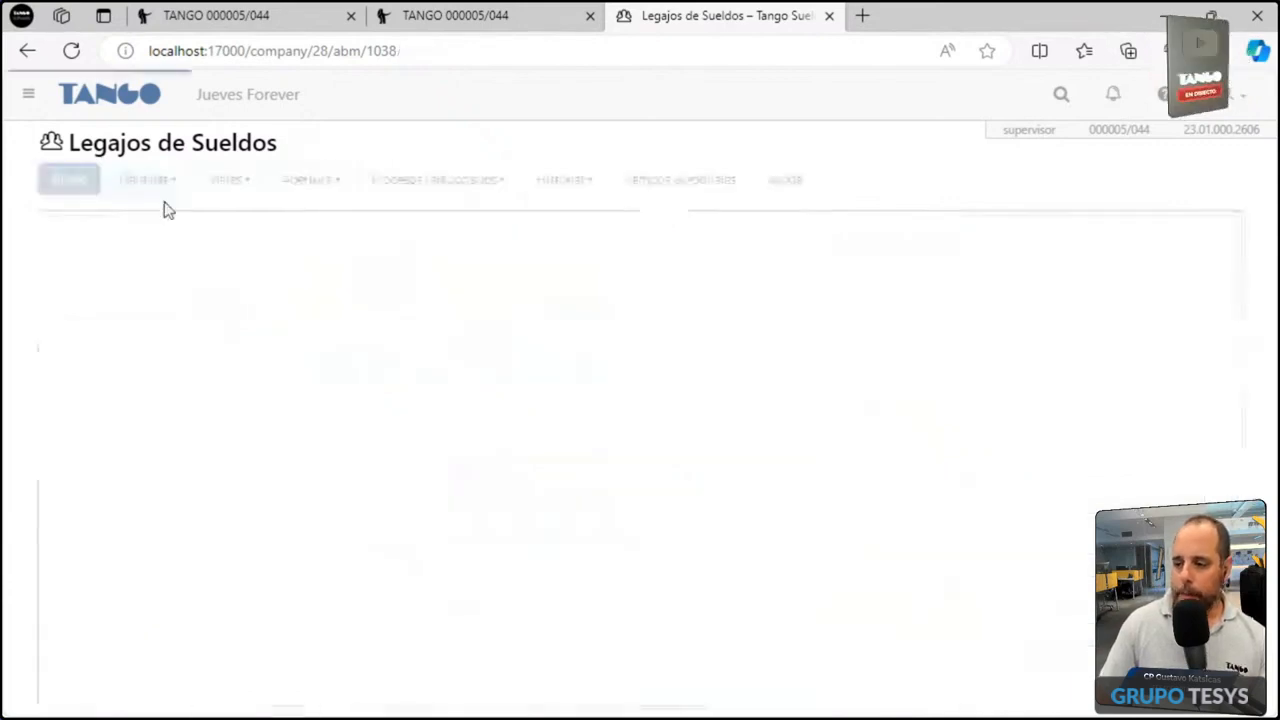
- Enable Es legajo principal in the Sicoss data of legajo 2 and save the record
double_click(218, 282)
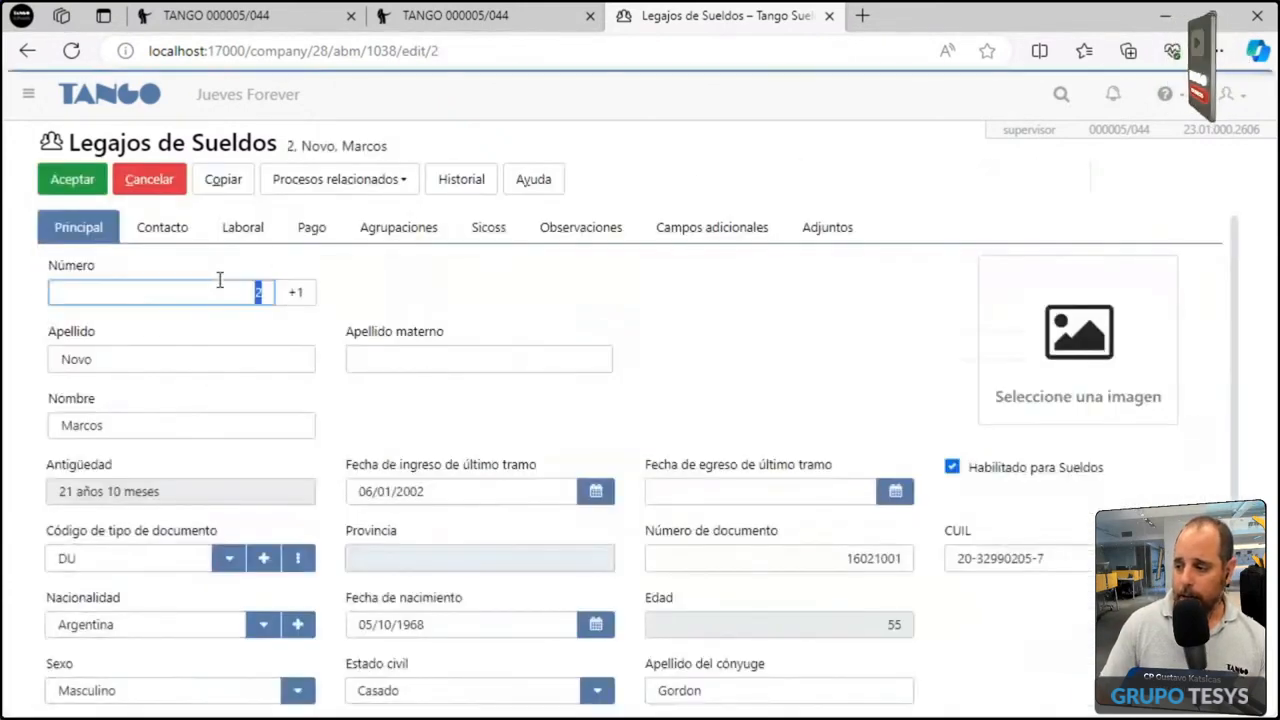
click(487, 230)
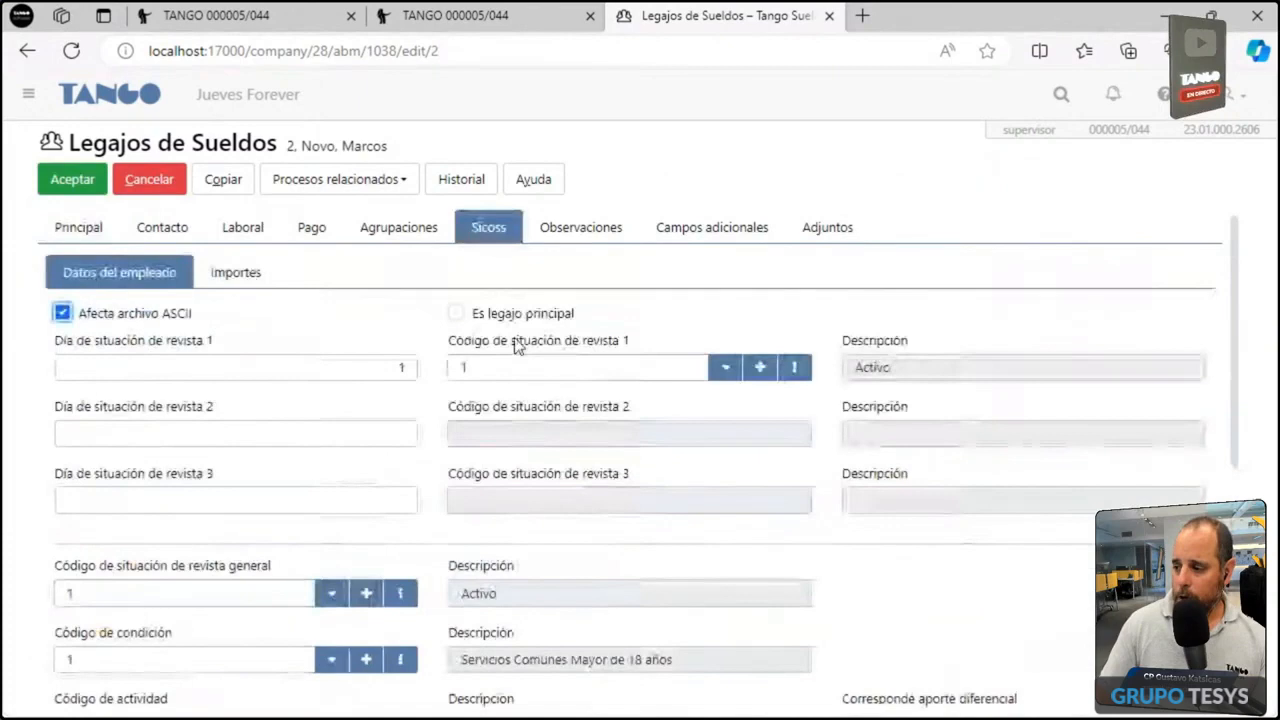
click(456, 313)
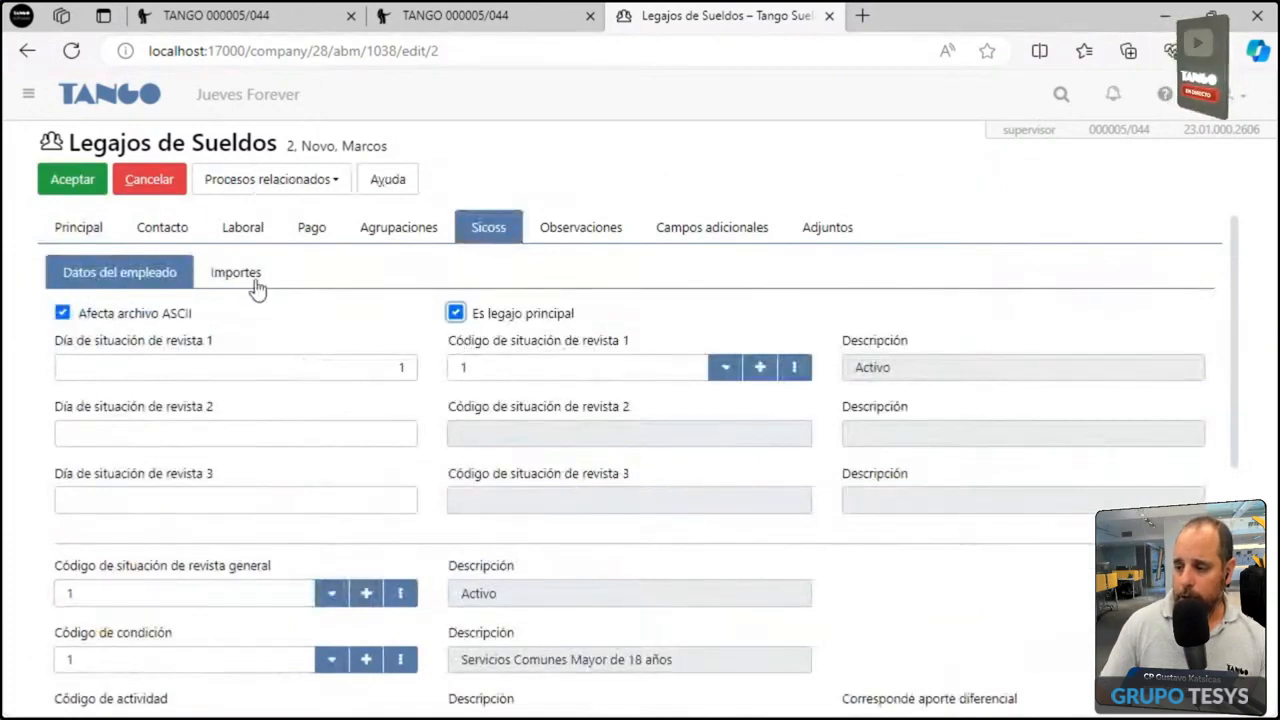
click(72, 179)
click(800, 285)
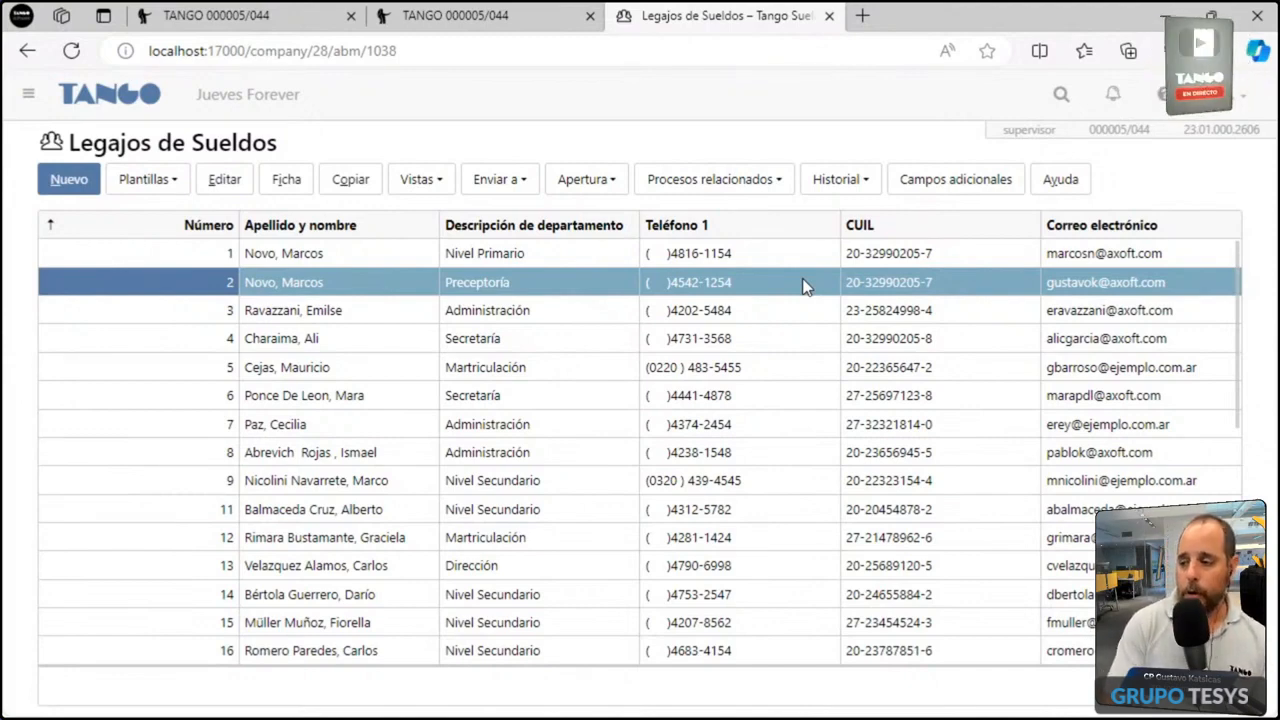
- Open Liquidación de conceptos individual from the payroll settlement processes of the Sueldos module
click(28, 94)
click(90, 380)
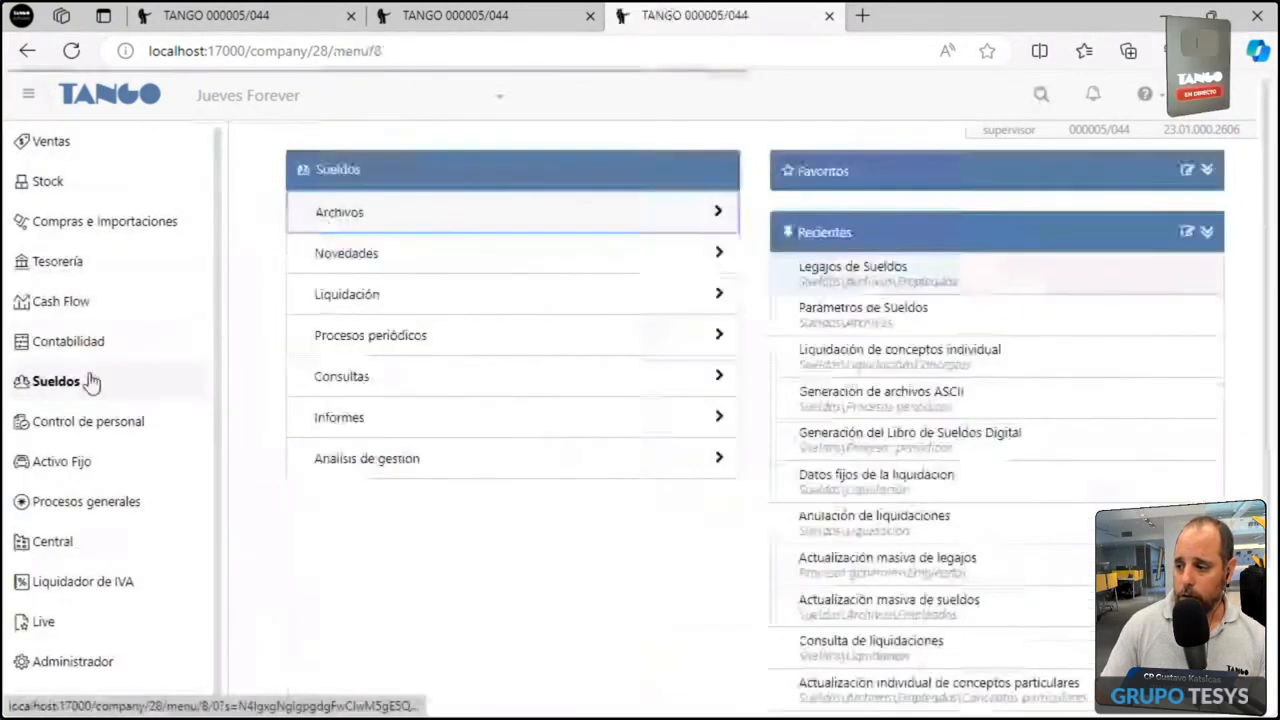
click(320, 295)
click(345, 253)
click(349, 215)
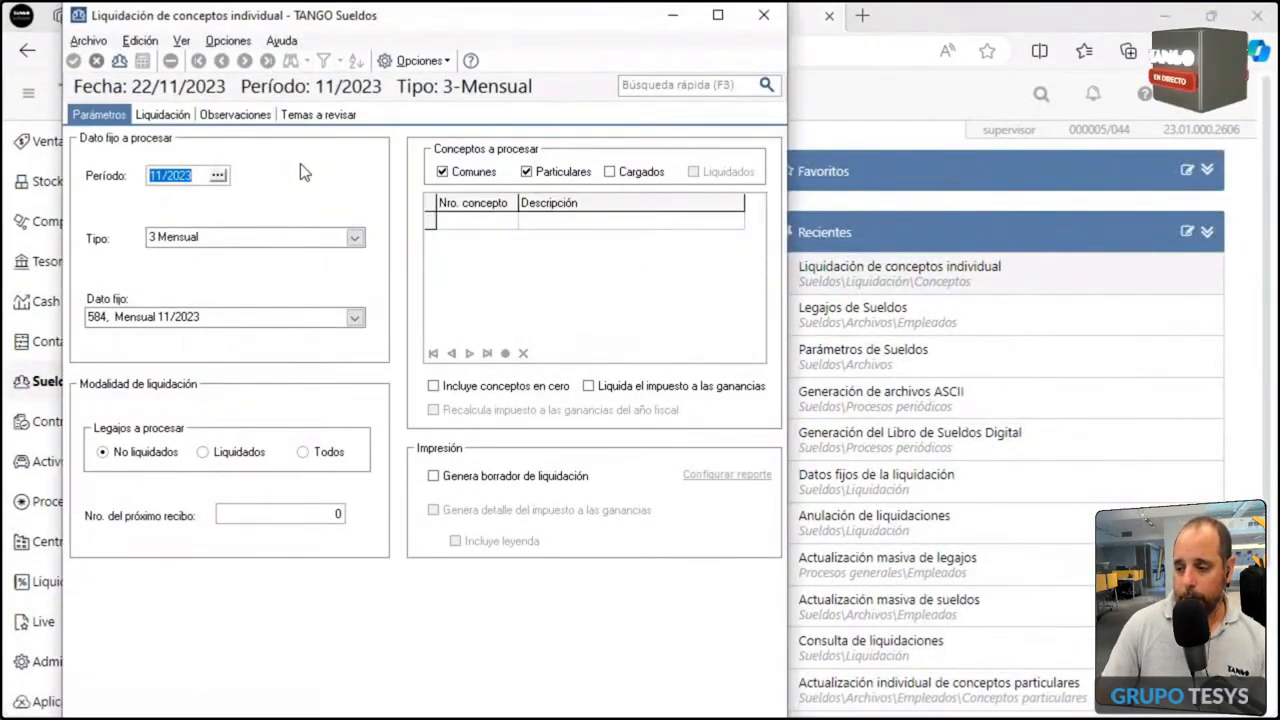
- Load legajo 1 for individual settlement and calculate its concepts for the 11/2023 Mensual period
click(185, 114)
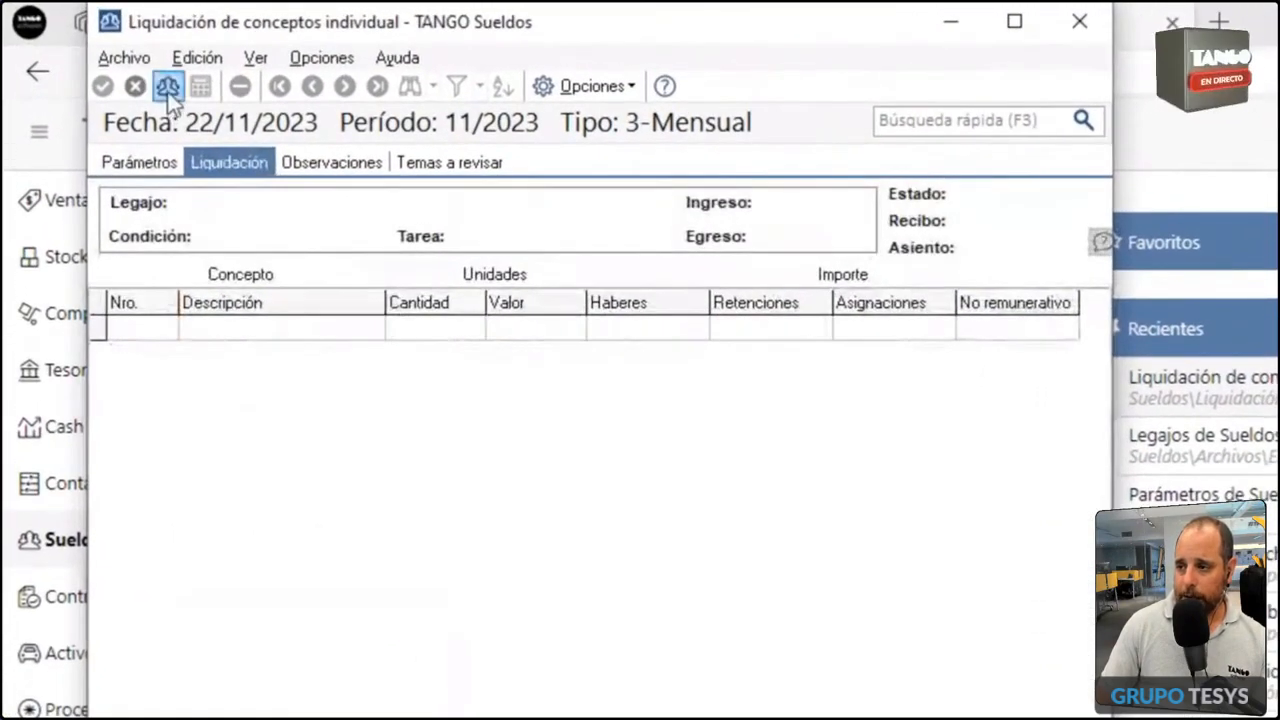
click(168, 88)
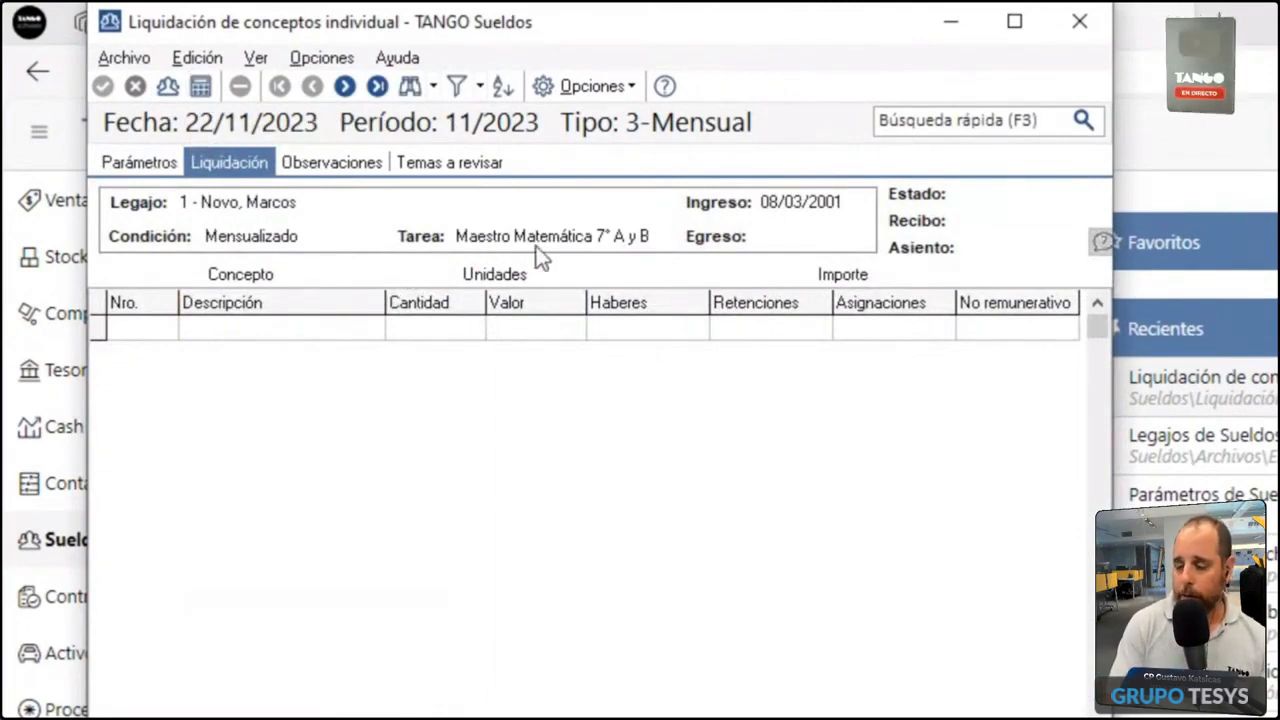
click(200, 86)
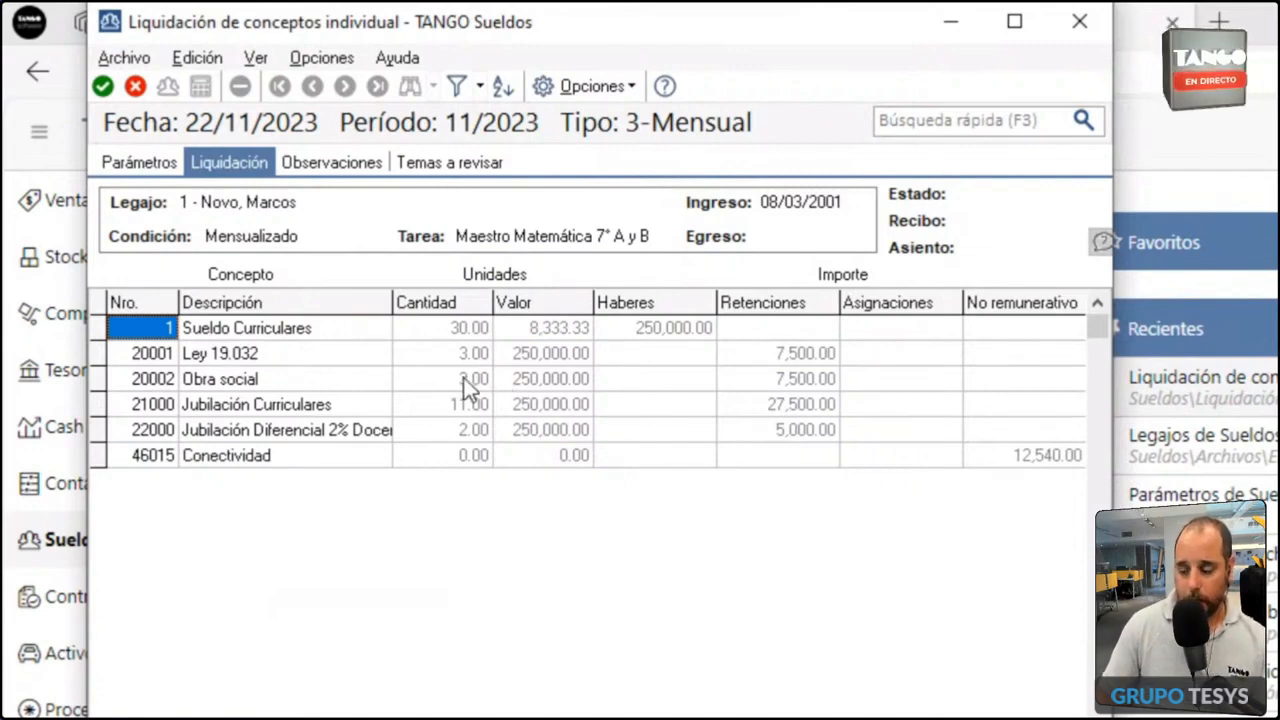
- Examine the SICOSS and Libro de Sueldos Digital settings of concept 1, Sueldo Curriculares, in legajo 1's settlement
click(168, 411)
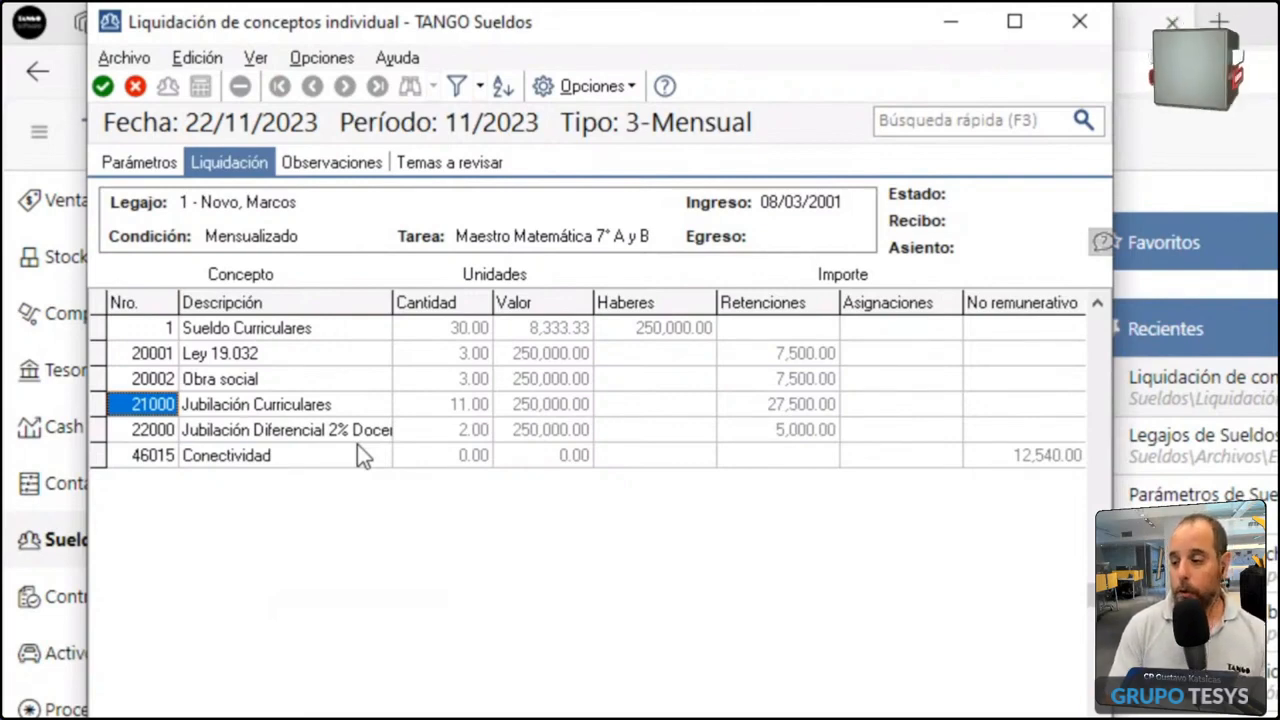
click(172, 329)
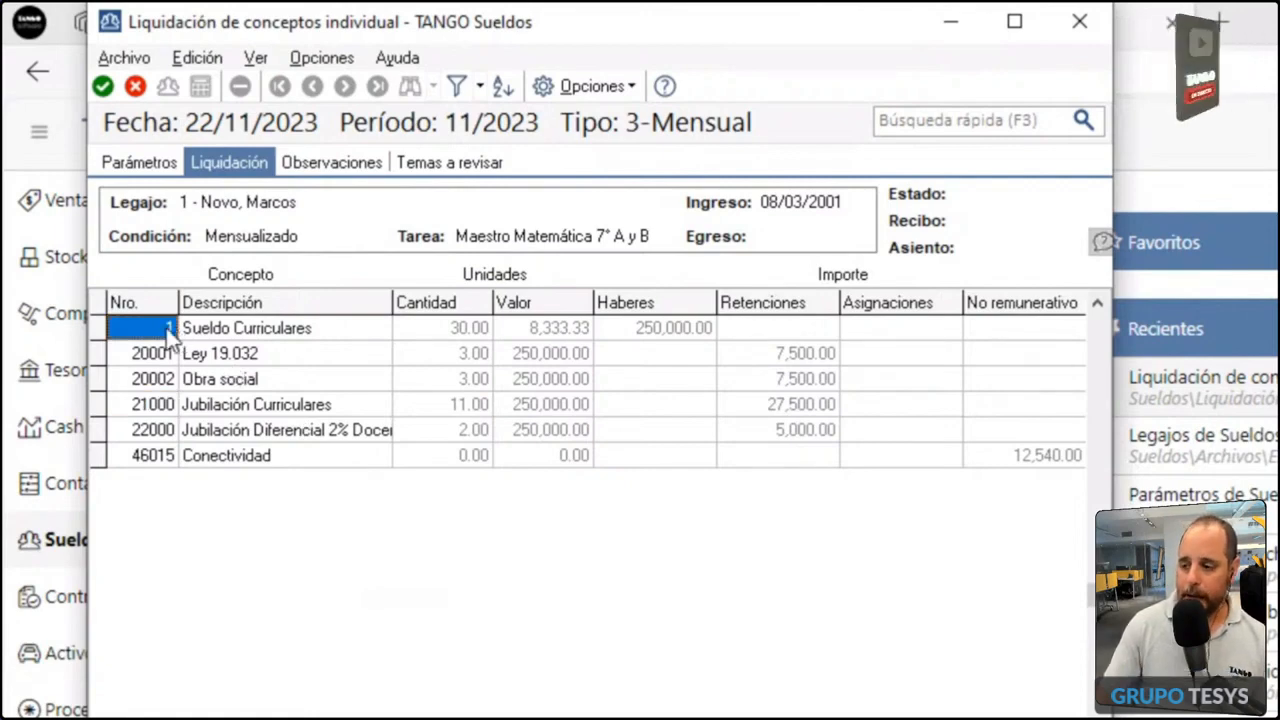
right_click(175, 333)
click(227, 379)
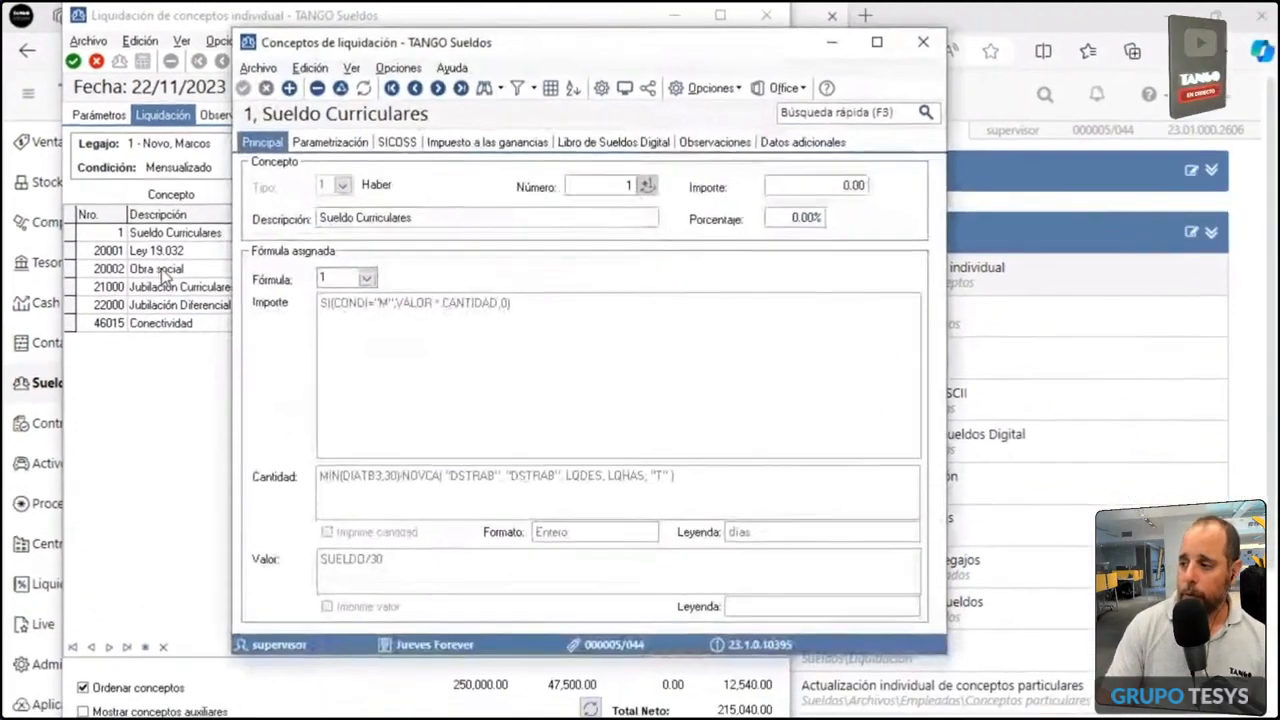
click(395, 143)
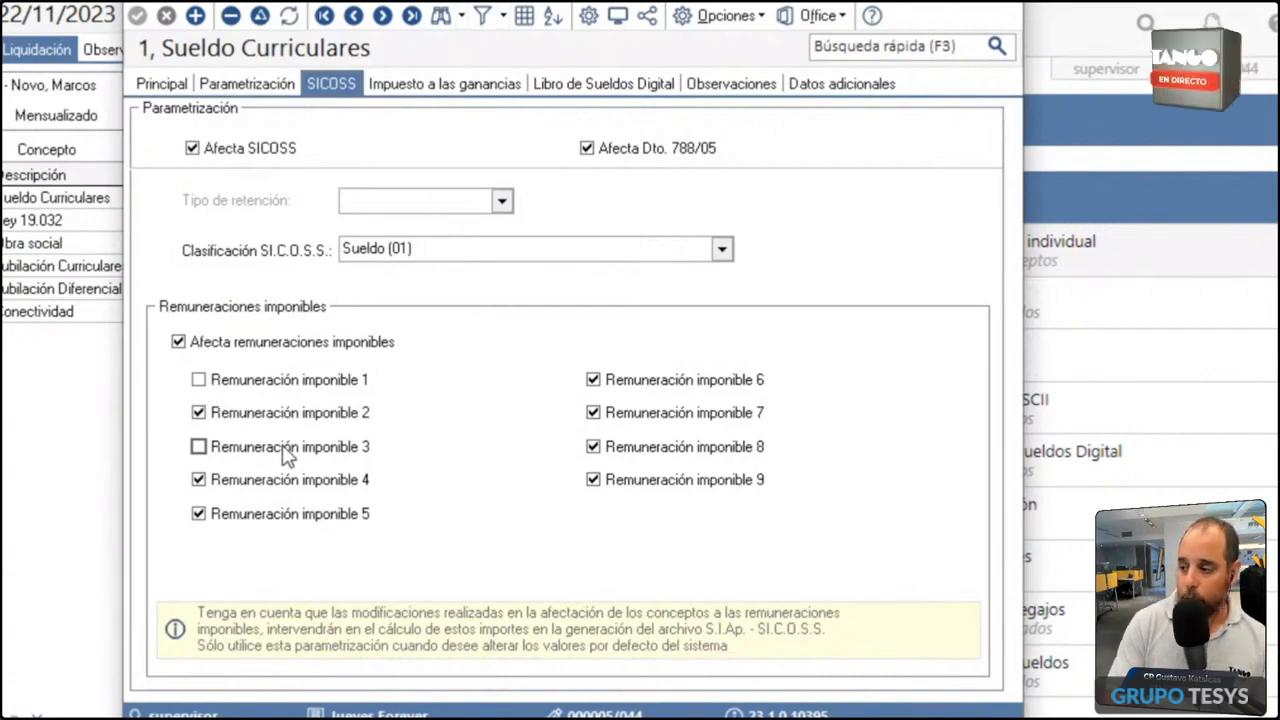
click(563, 90)
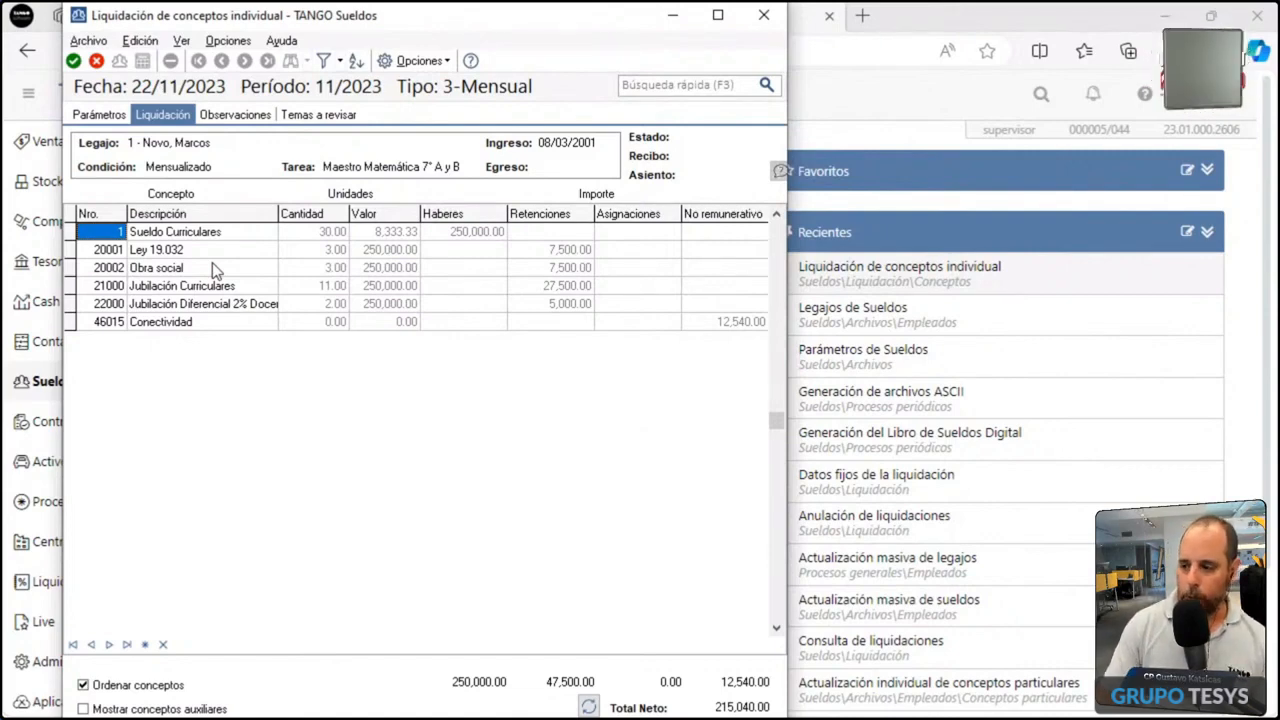
- Check the SICOSS settings and Concepto A.F.I.P. of concept 21000, Jubilación Curriculares, and return to the settlement
click(118, 285)
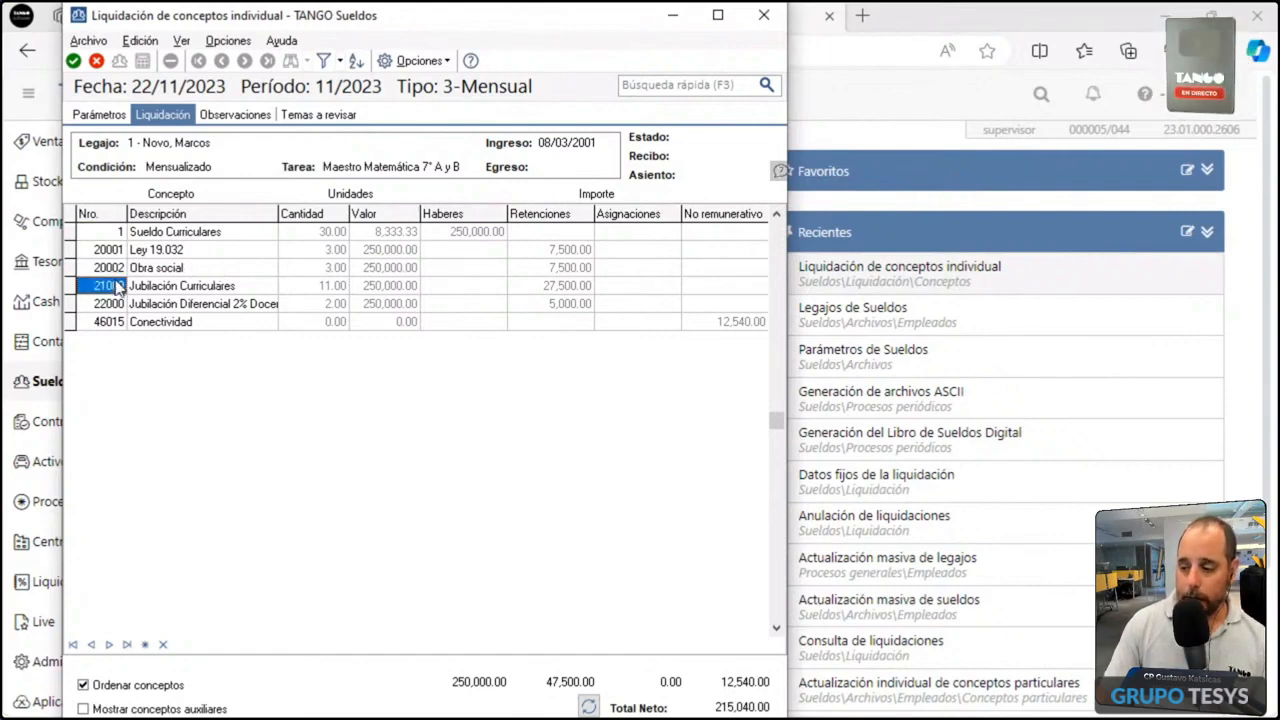
right_click(118, 286)
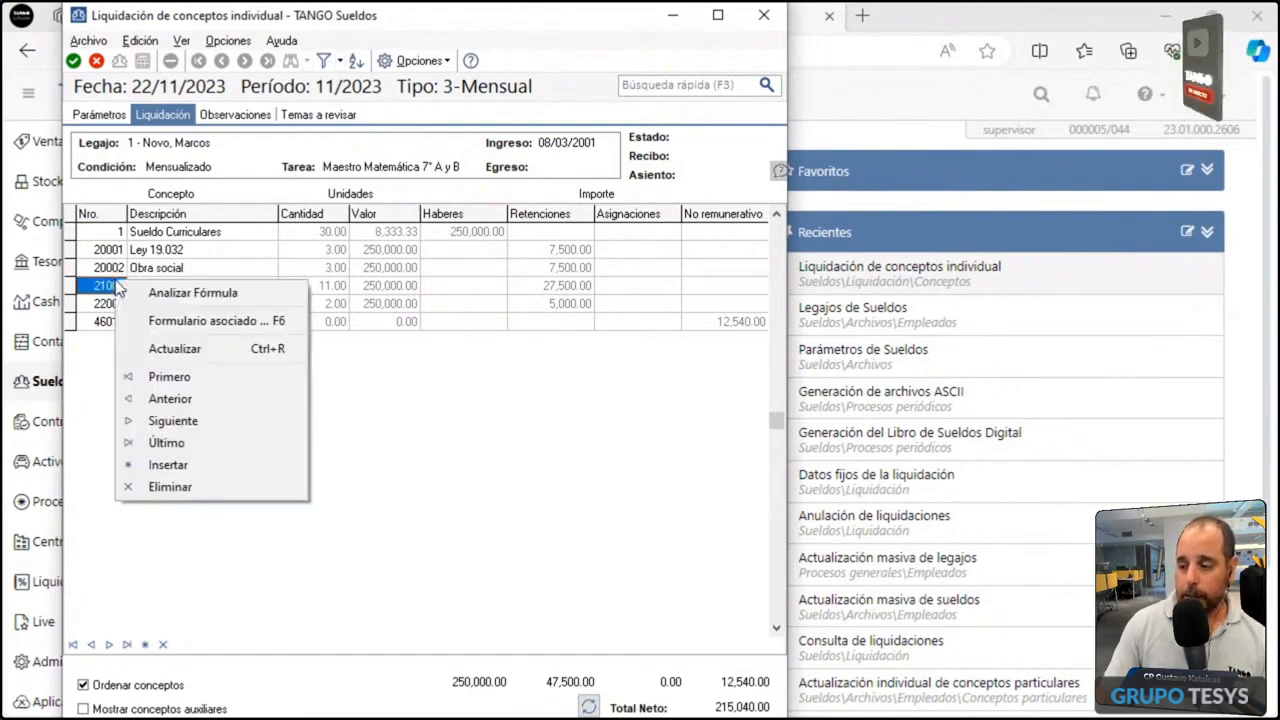
click(155, 321)
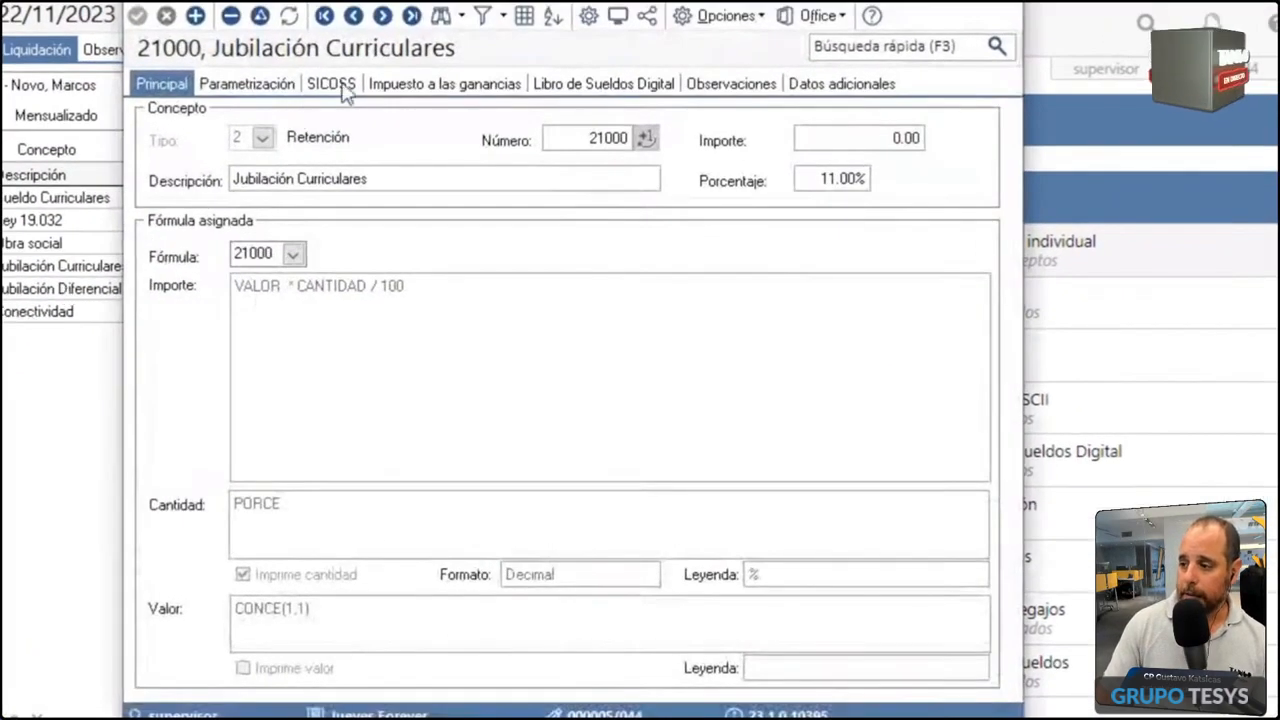
click(345, 90)
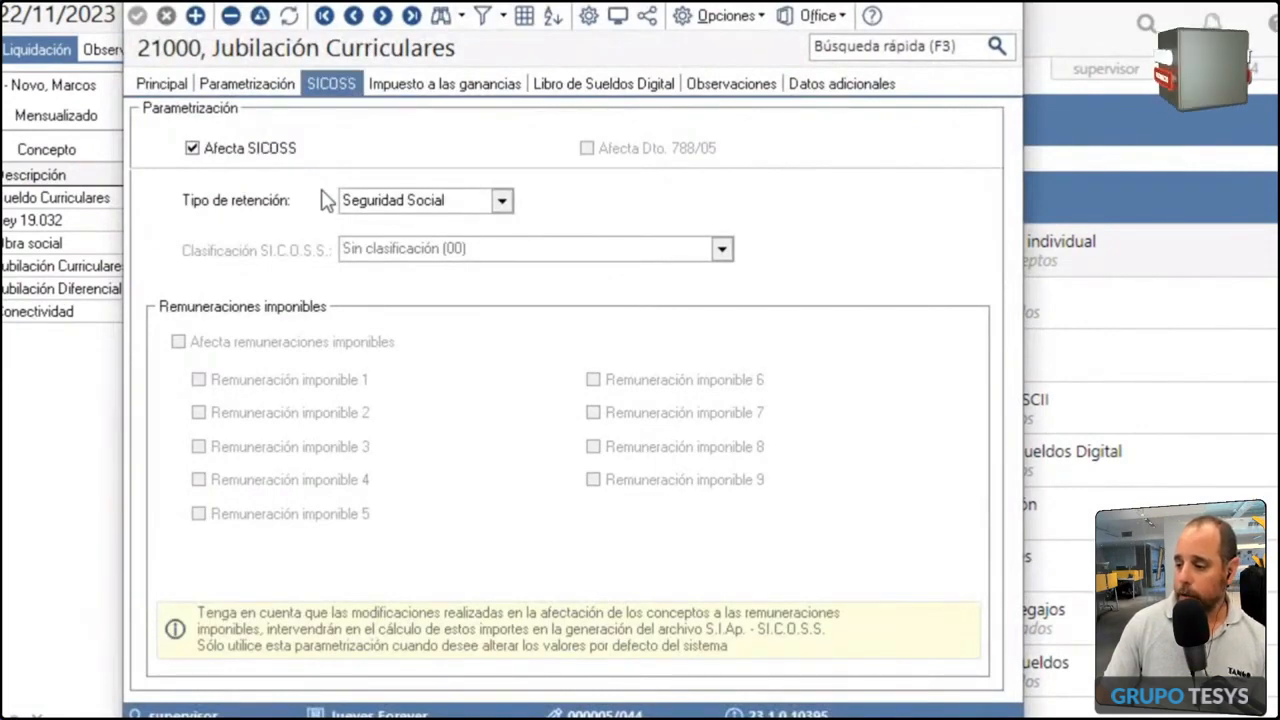
click(567, 92)
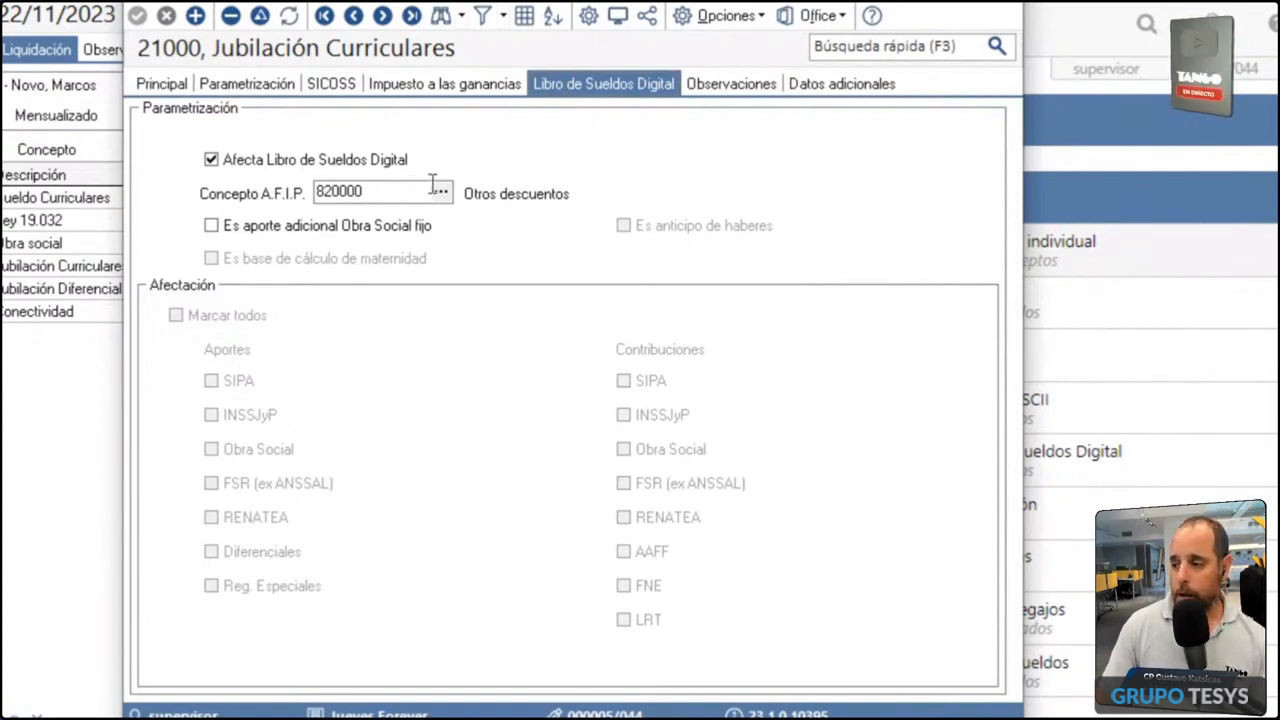
click(390, 192)
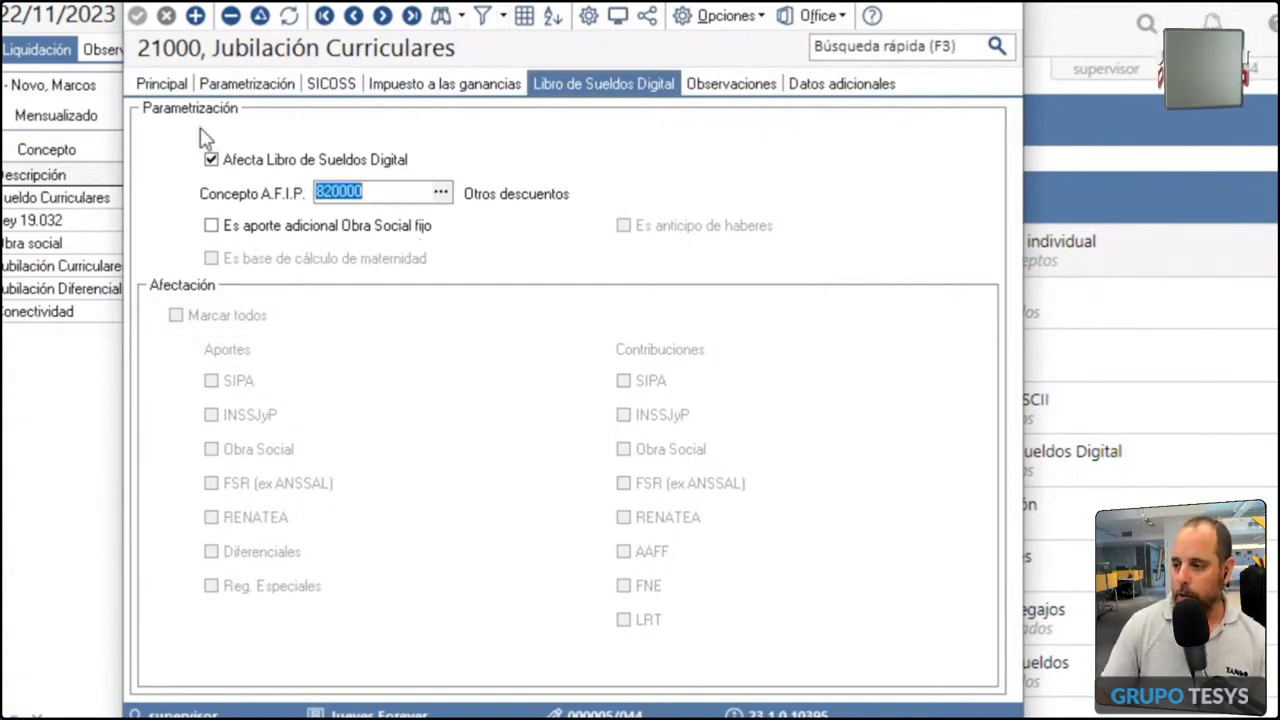
key(Escape)
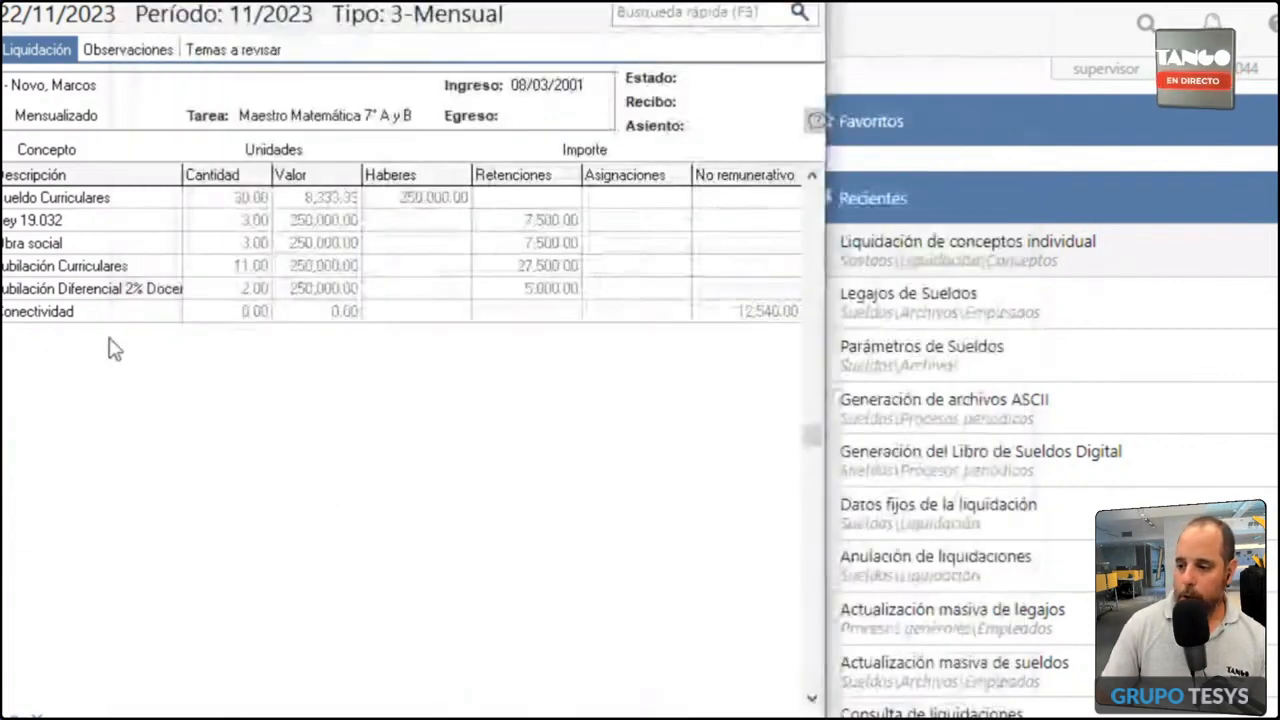
- Check the Libro de Sueldos Digital settings of concept 22000, Jubilación Diferencial 2% Docentes, and close the concept
click(20, 291)
right_click(22, 290)
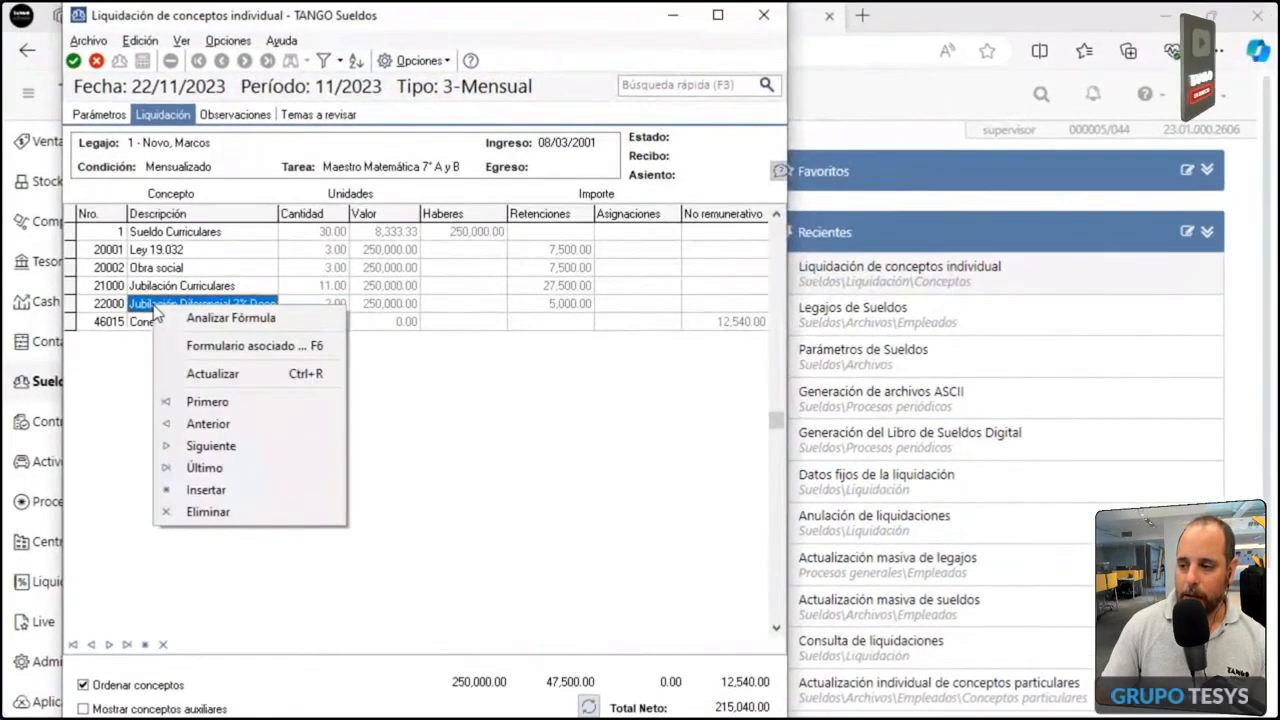
click(140, 339)
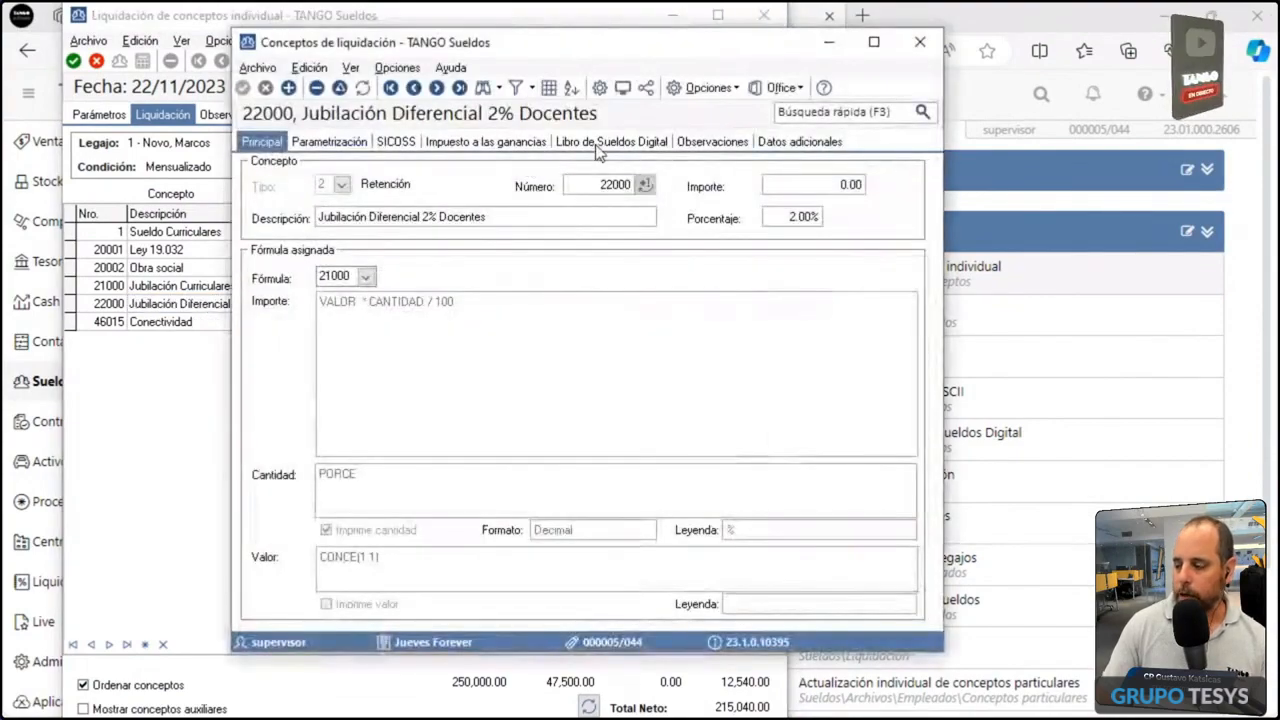
click(600, 142)
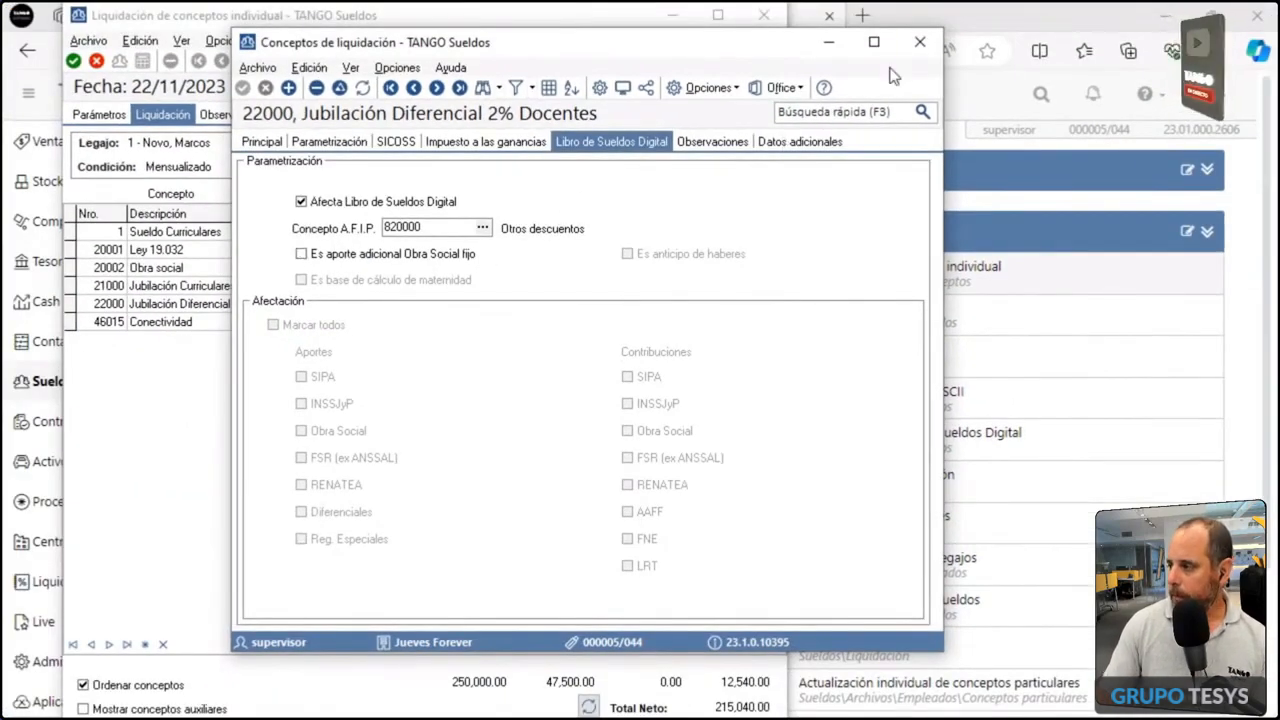
click(920, 42)
- Save the settlement of legajo 1 and enable Mostrar conceptos auxiliares
click(352, 321)
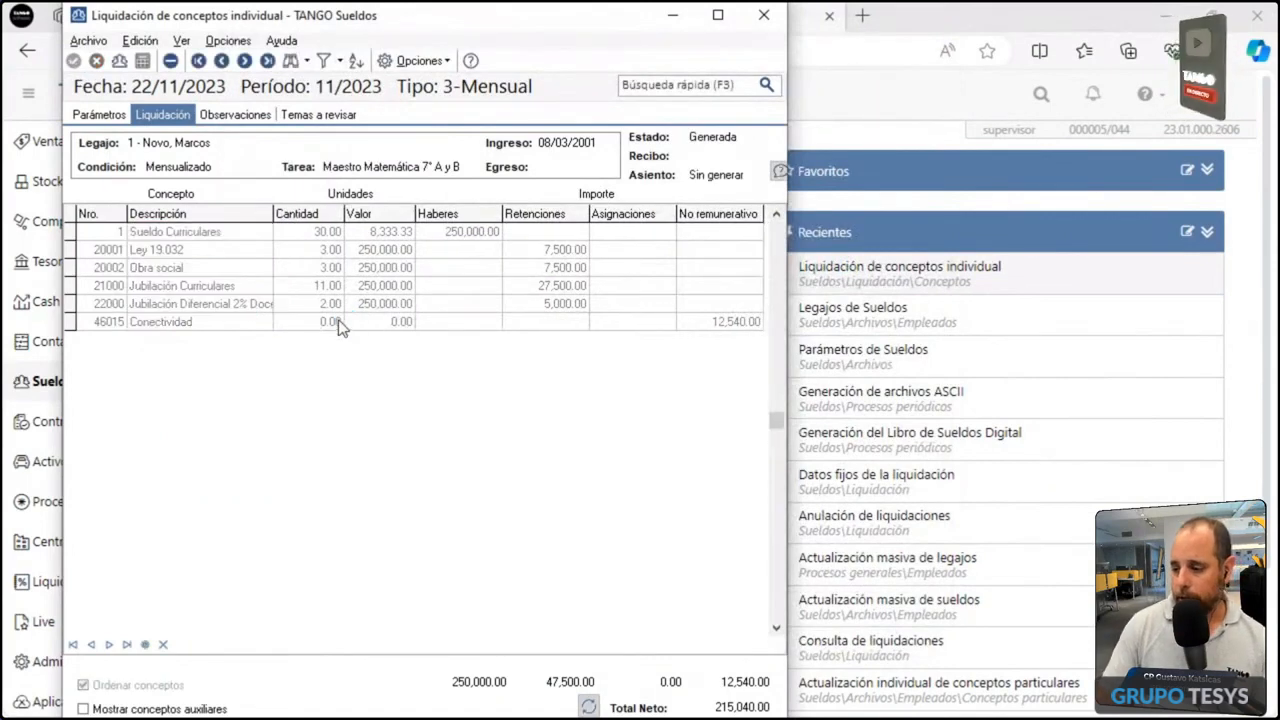
click(109, 708)
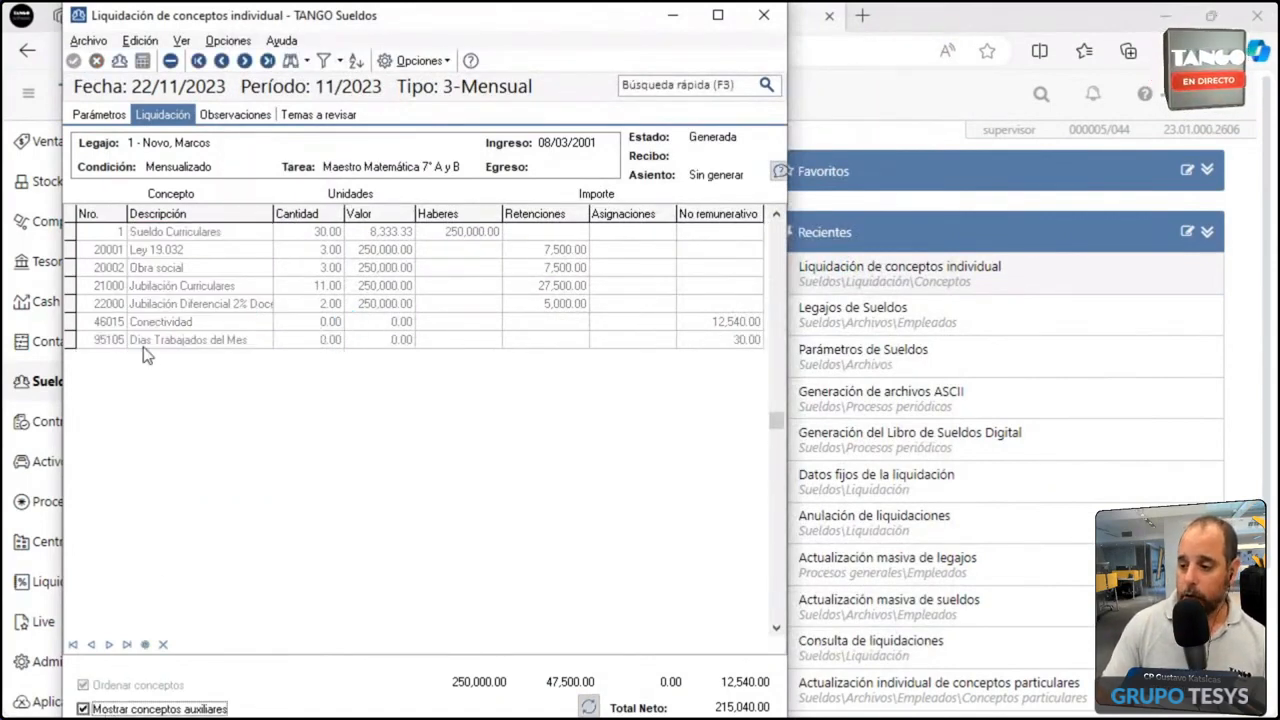
- Move on to legajo 2 and calculate its concepts for the 11/2023 Mensual period
click(222, 61)
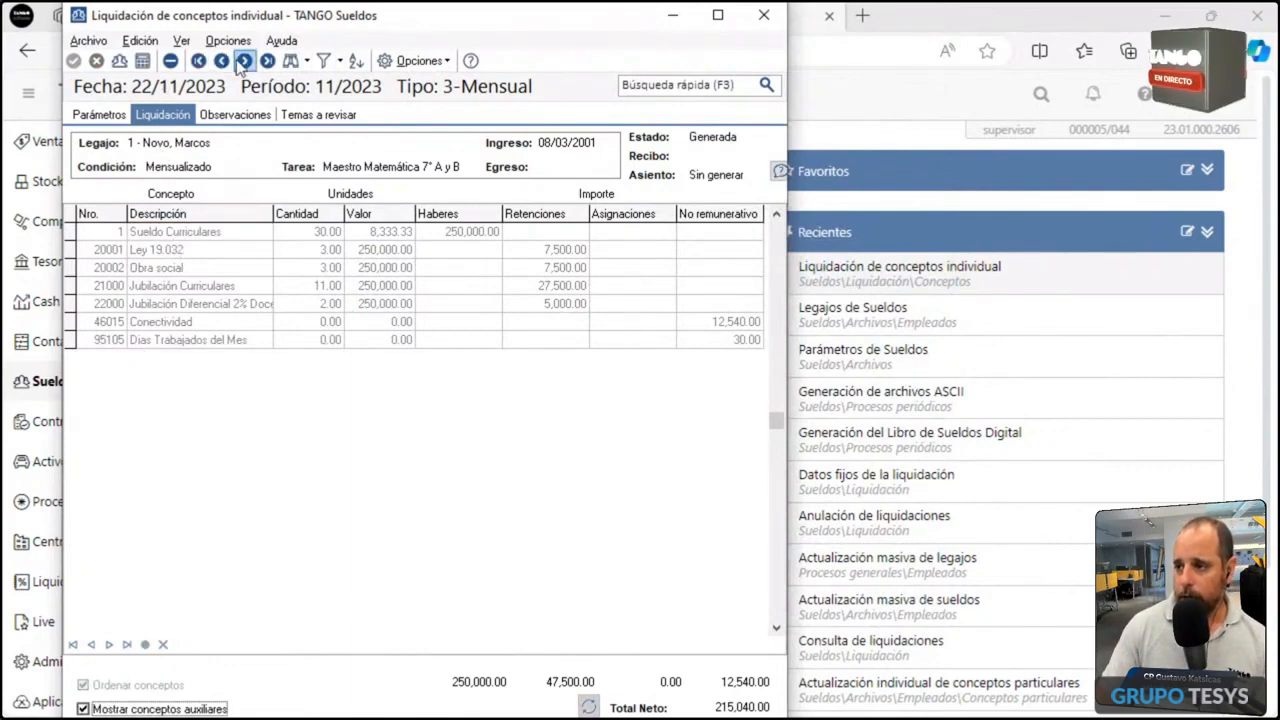
click(143, 62)
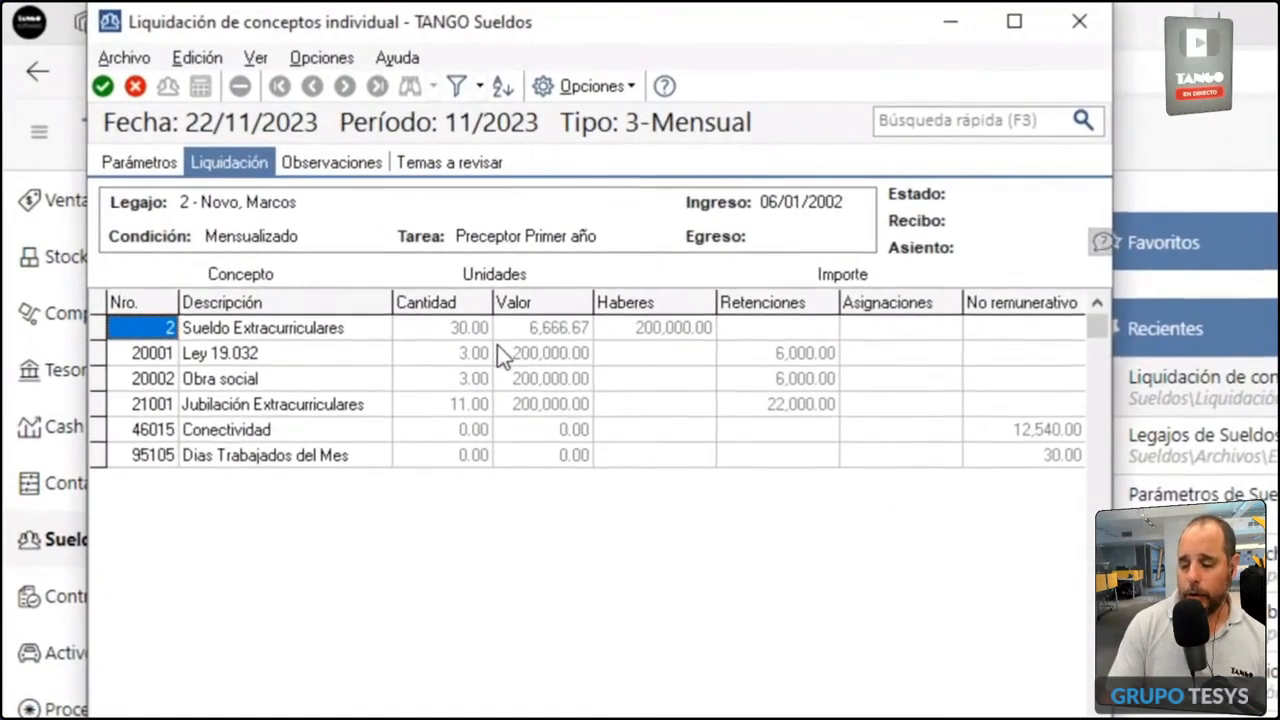
- Examine the SICOSS and Libro de Sueldos Digital settings of concept 2, Sueldo Extracurriculares, and close the concept
right_click(174, 332)
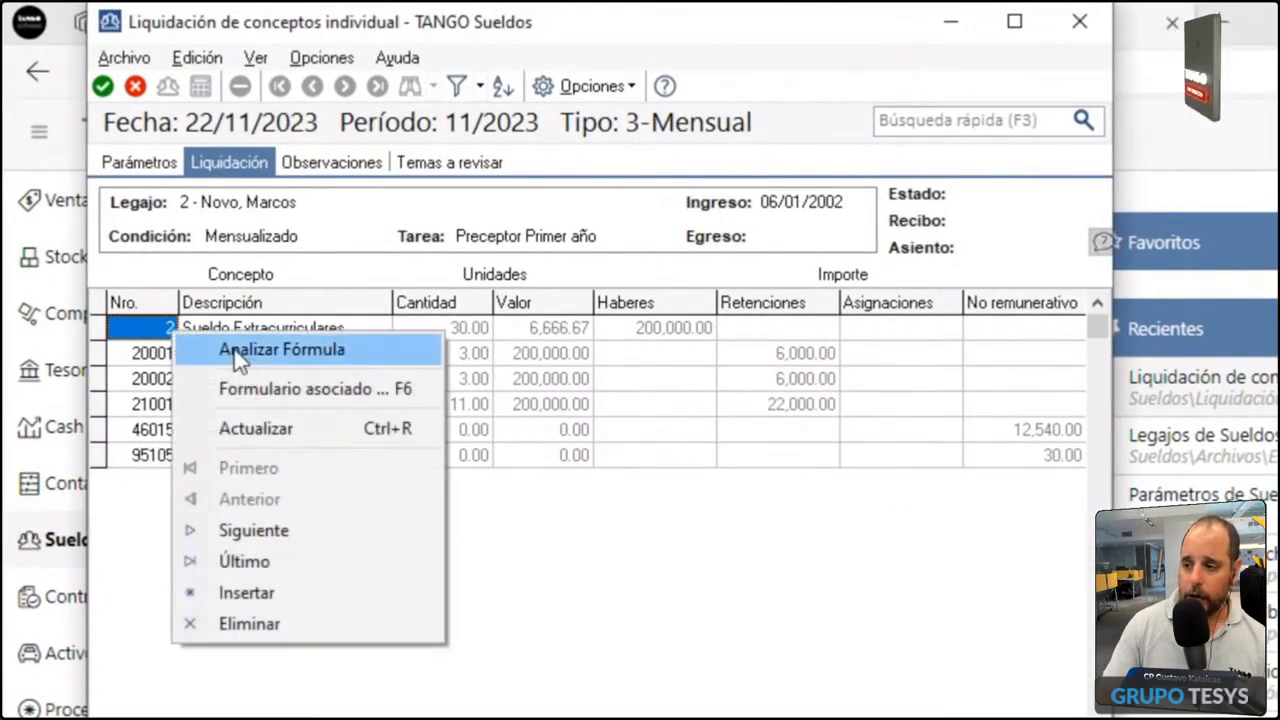
click(265, 394)
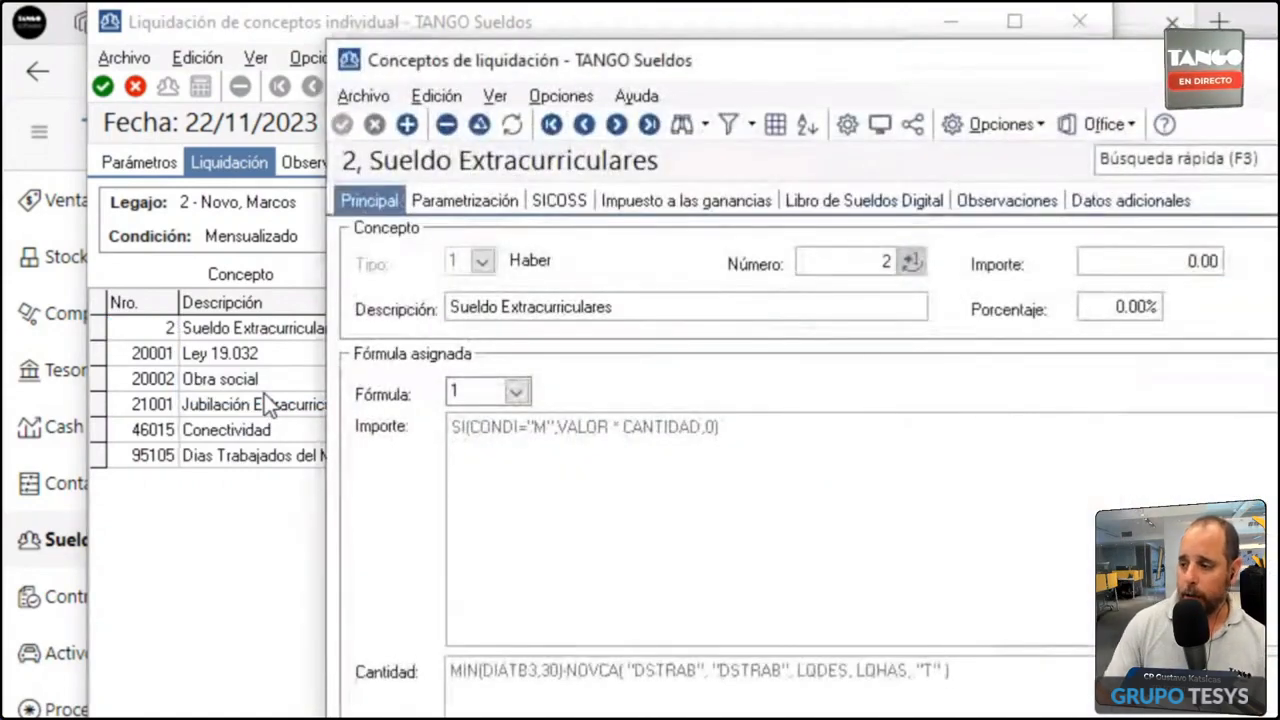
click(560, 203)
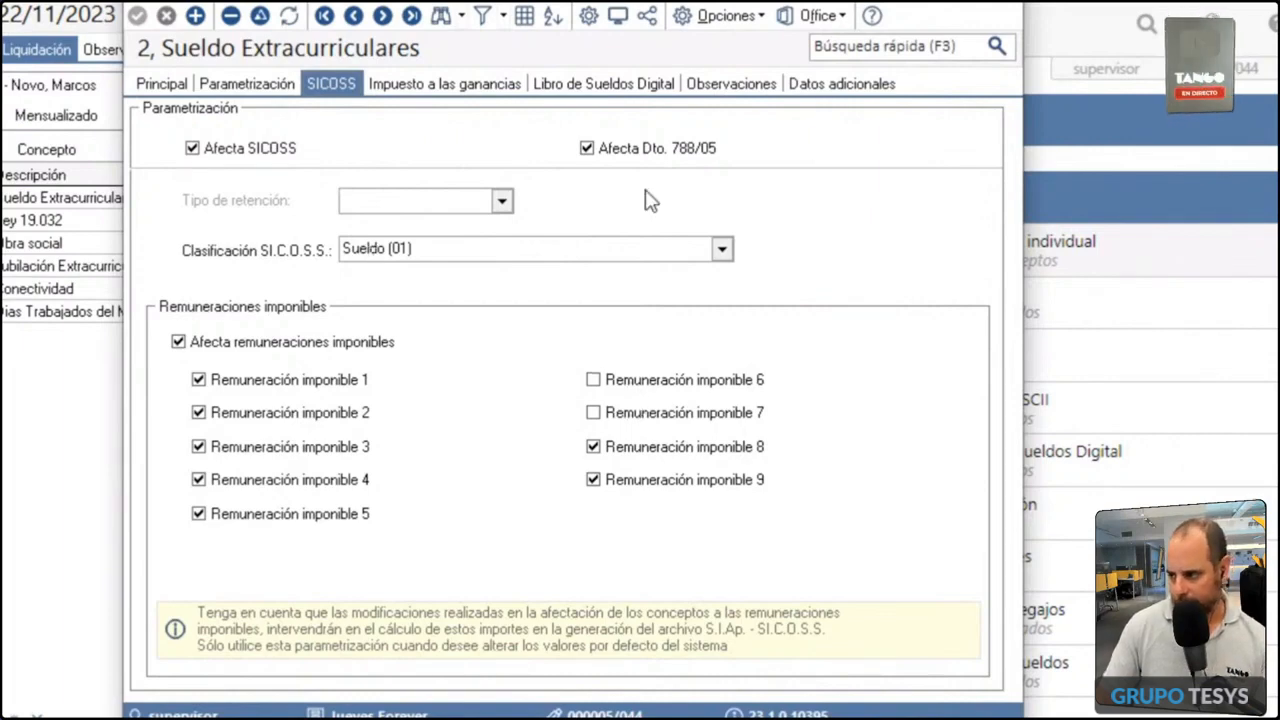
click(640, 90)
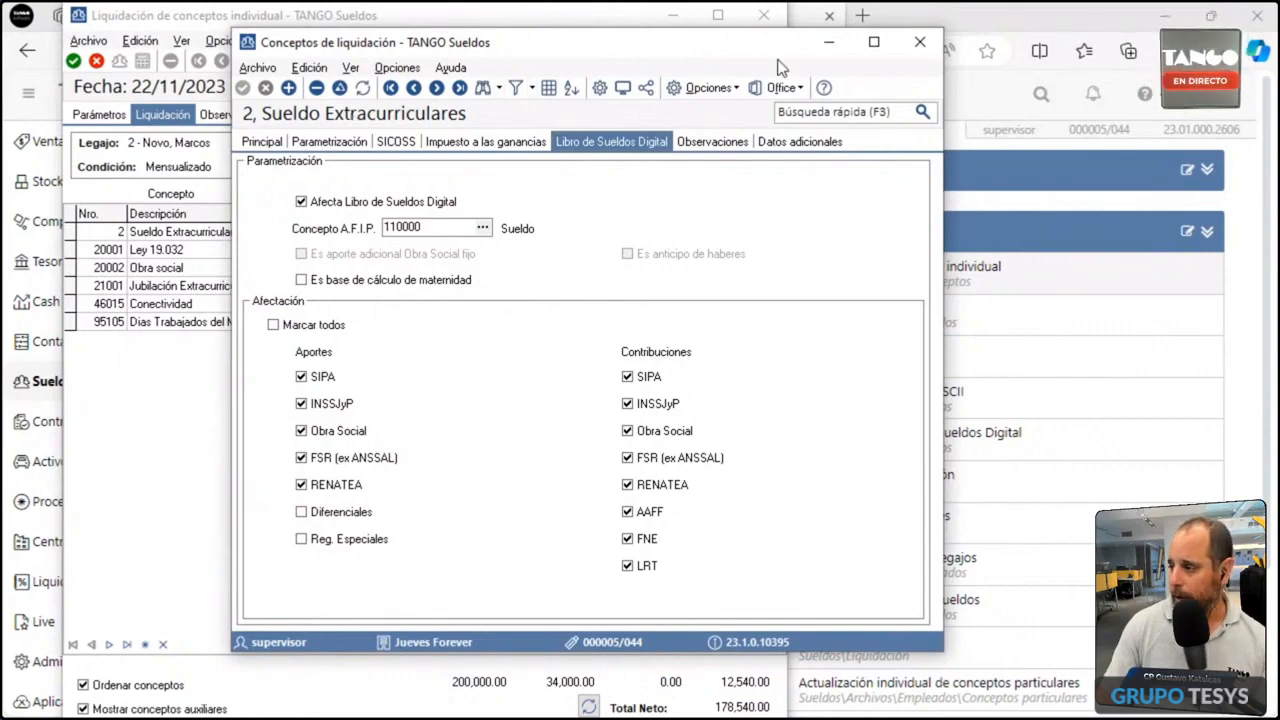
click(919, 42)
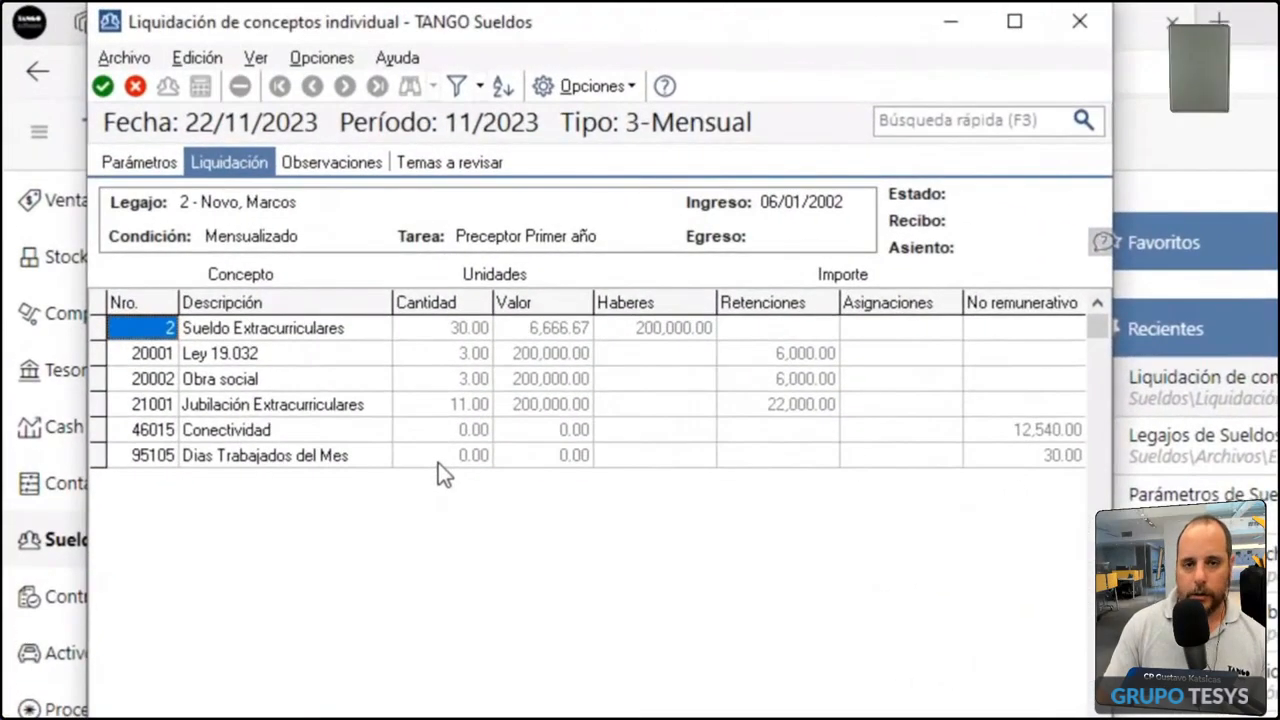
- Set the Concepto A.F.I.P. of concept 21001, Jubilación Extracurriculares, to 810000 for Libro de Sueldos Digital and save the concept
right_click(164, 404)
click(232, 452)
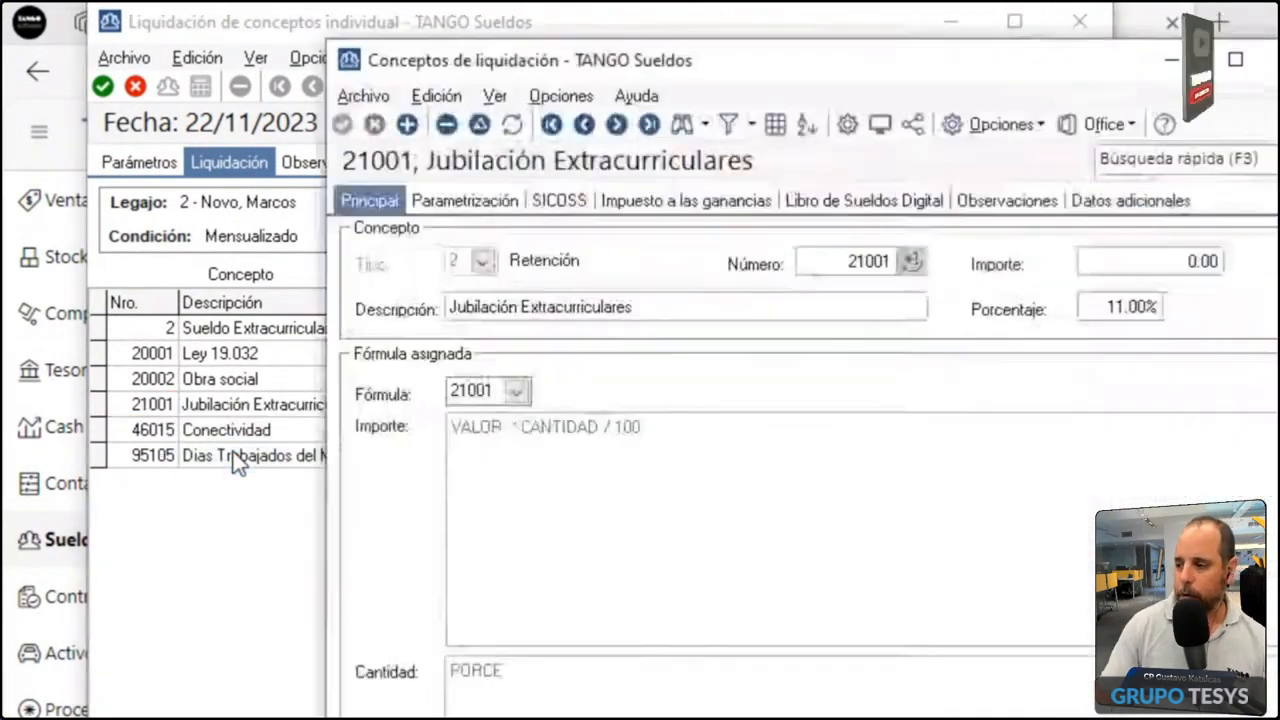
click(852, 198)
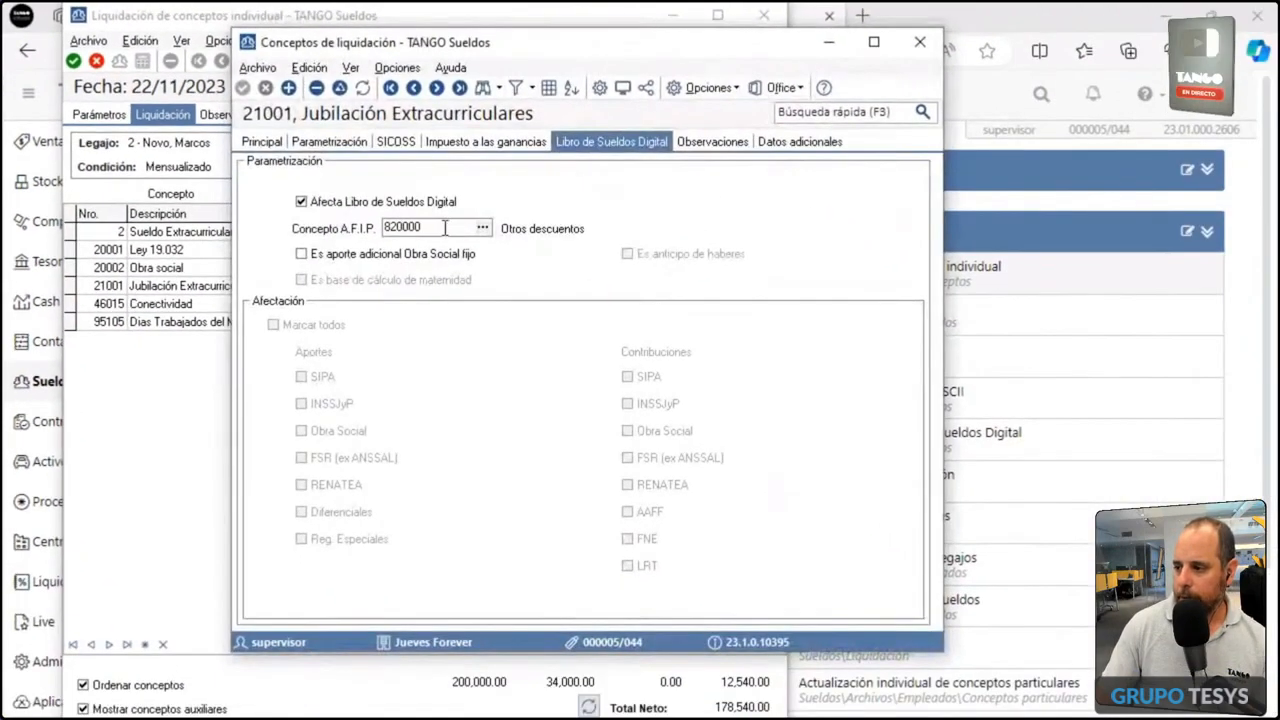
drag(442, 228, 372, 227)
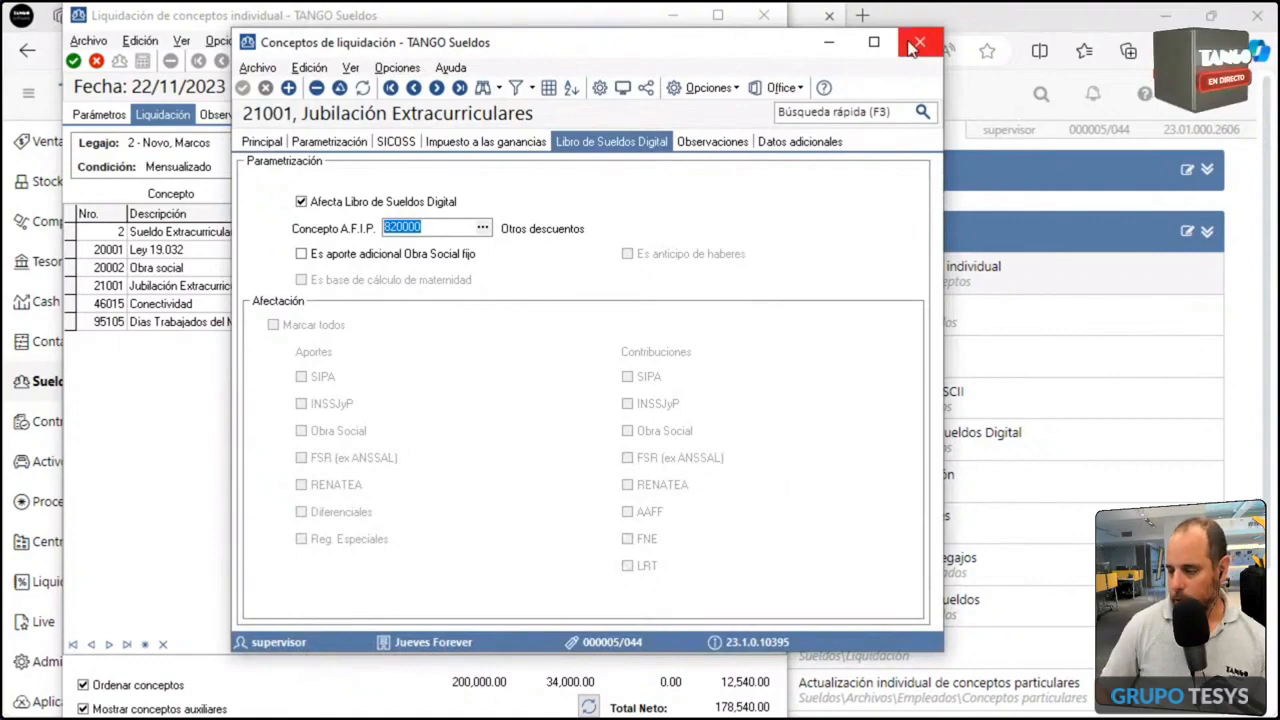
text(81000)
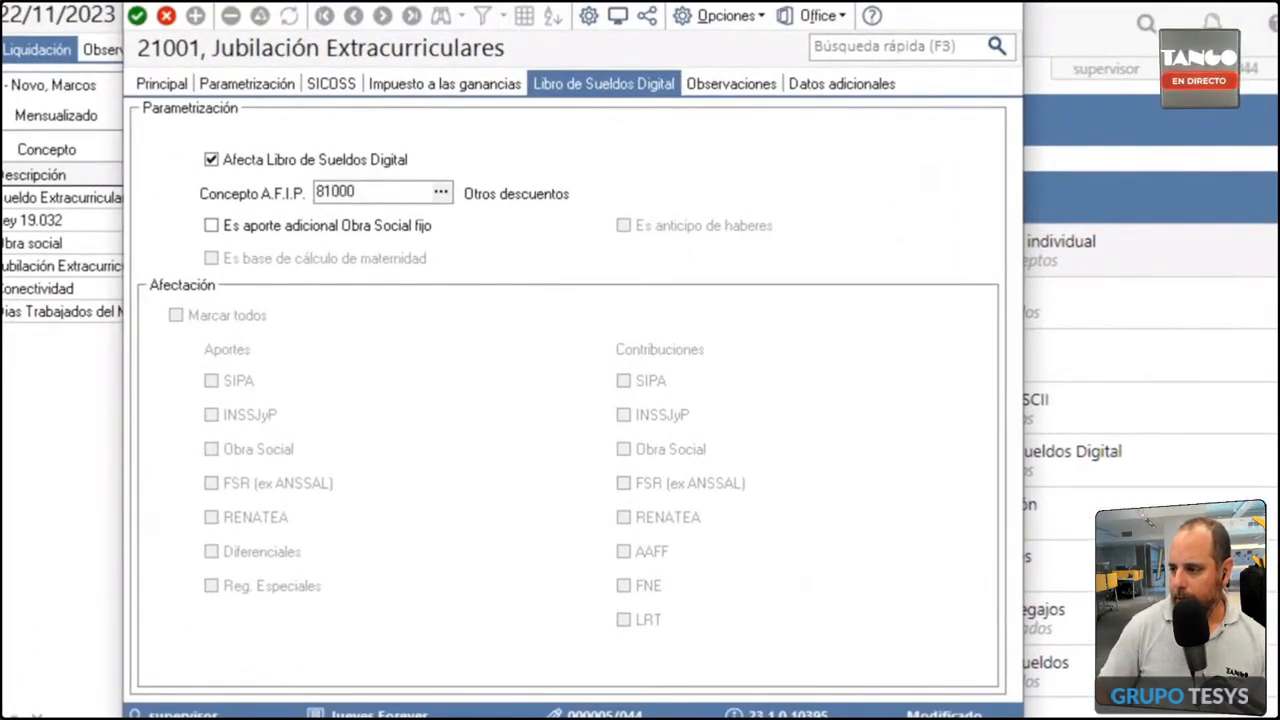
key(Return)
key(Escape)
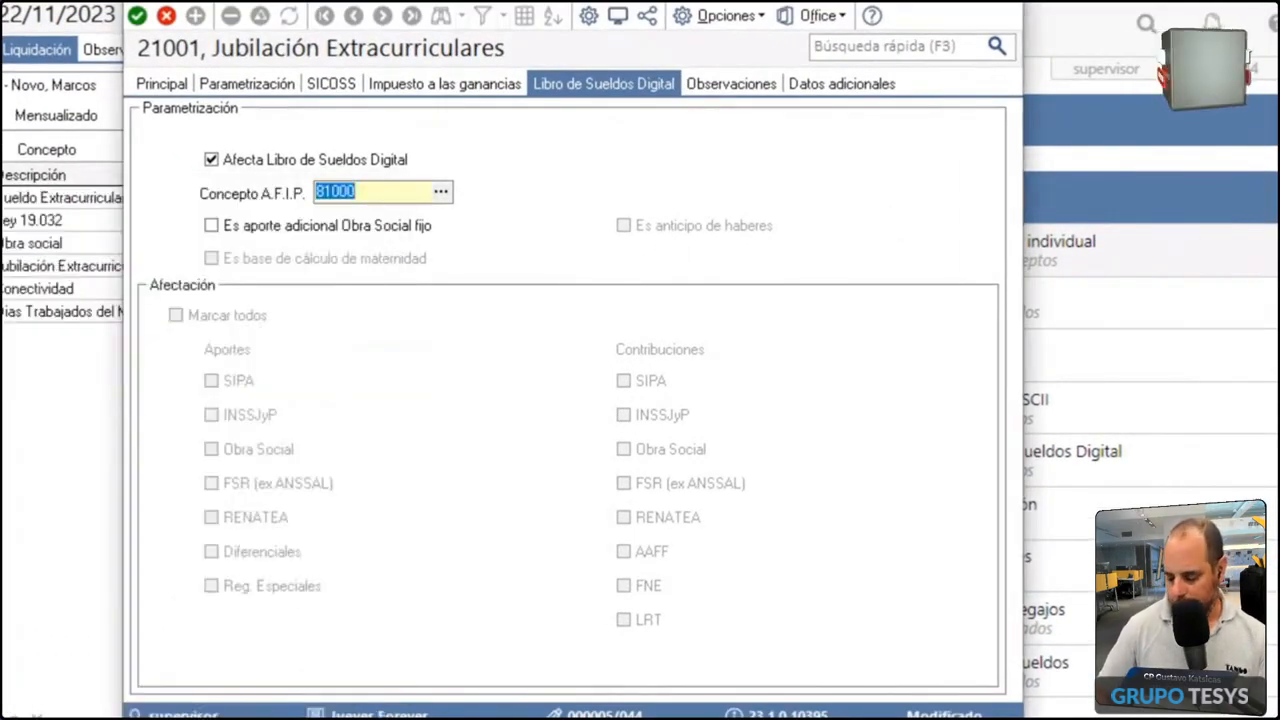
text(810000)
key(Tab)
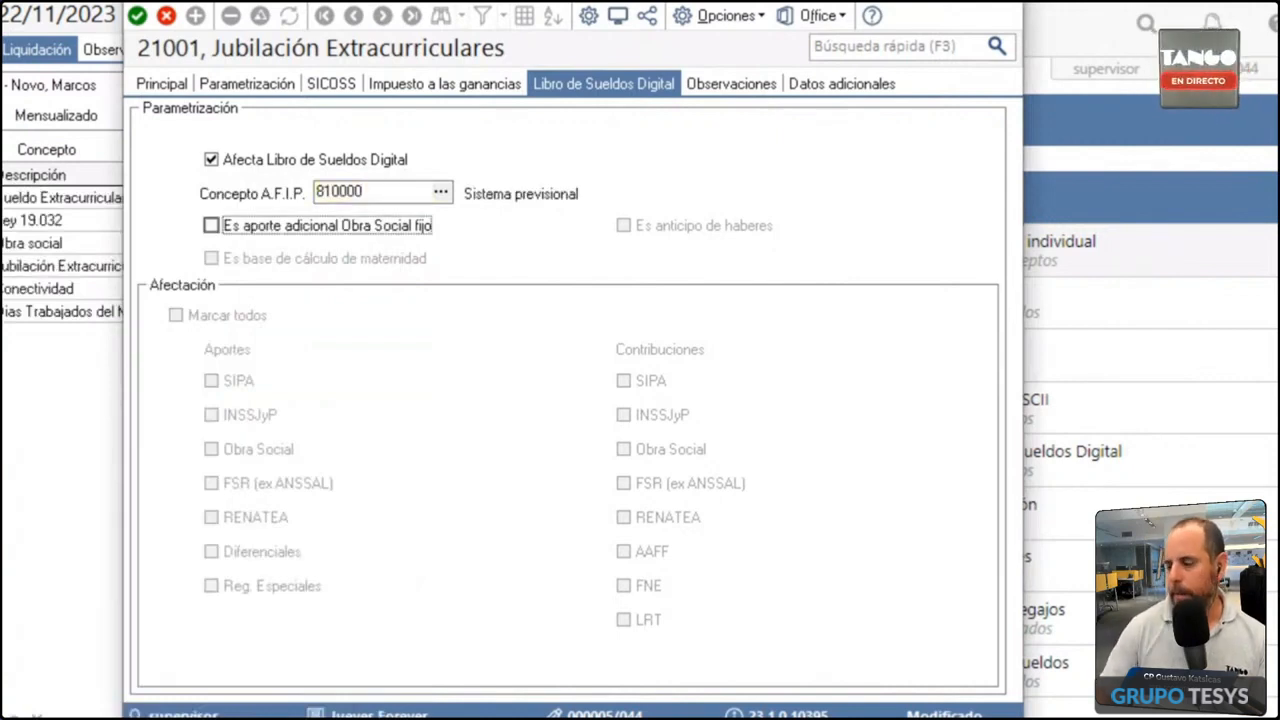
click(132, 17)
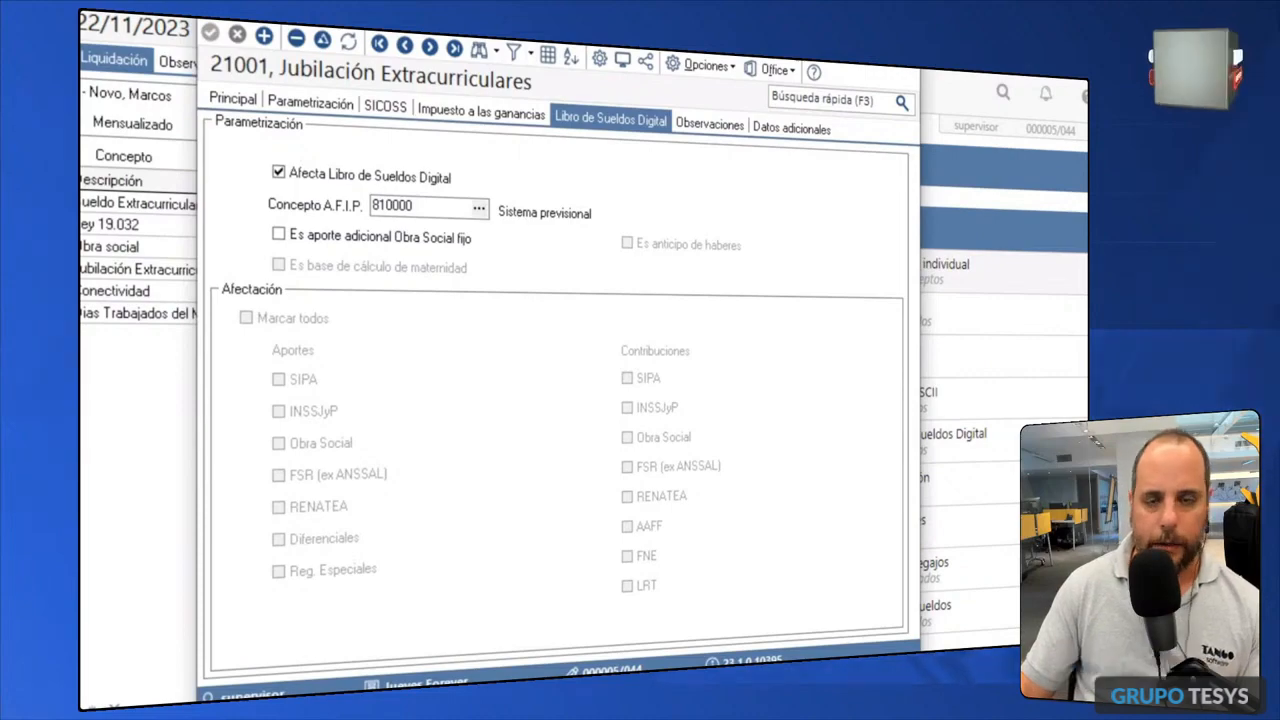
- Close the concept record, save the settlement of legajo 2 and leave the individual settlement process
click(860, 88)
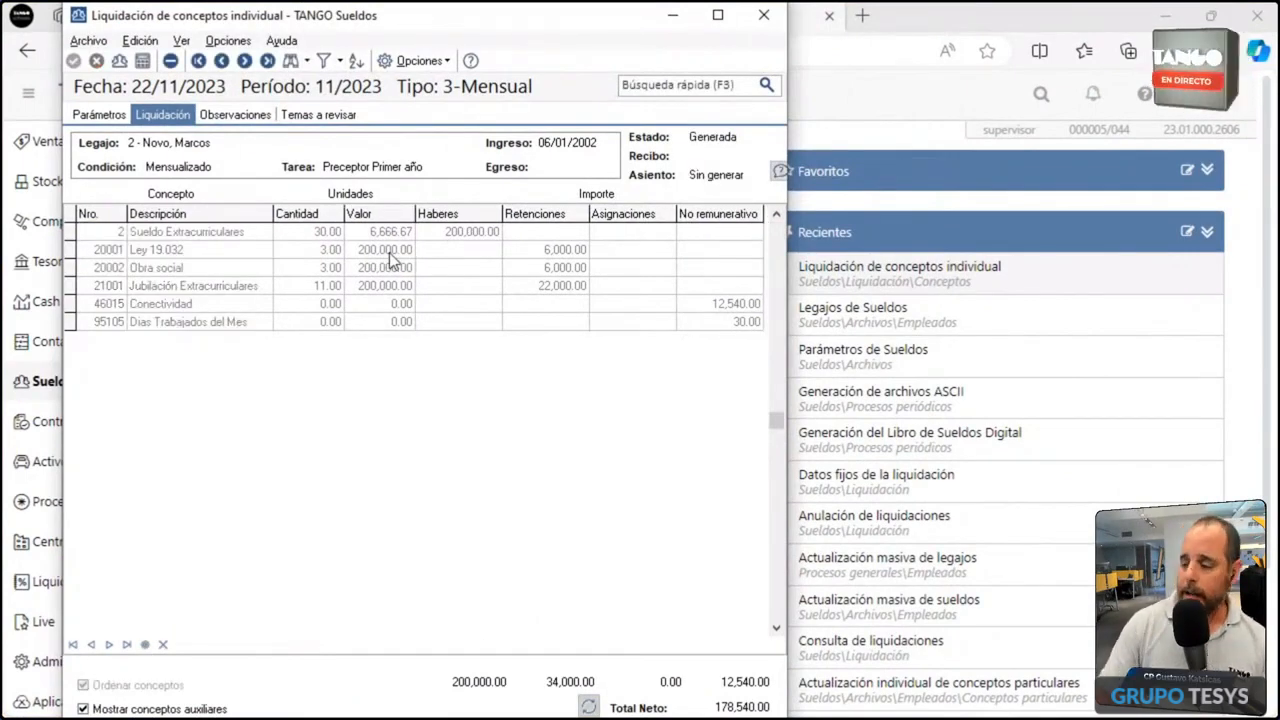
click(764, 15)
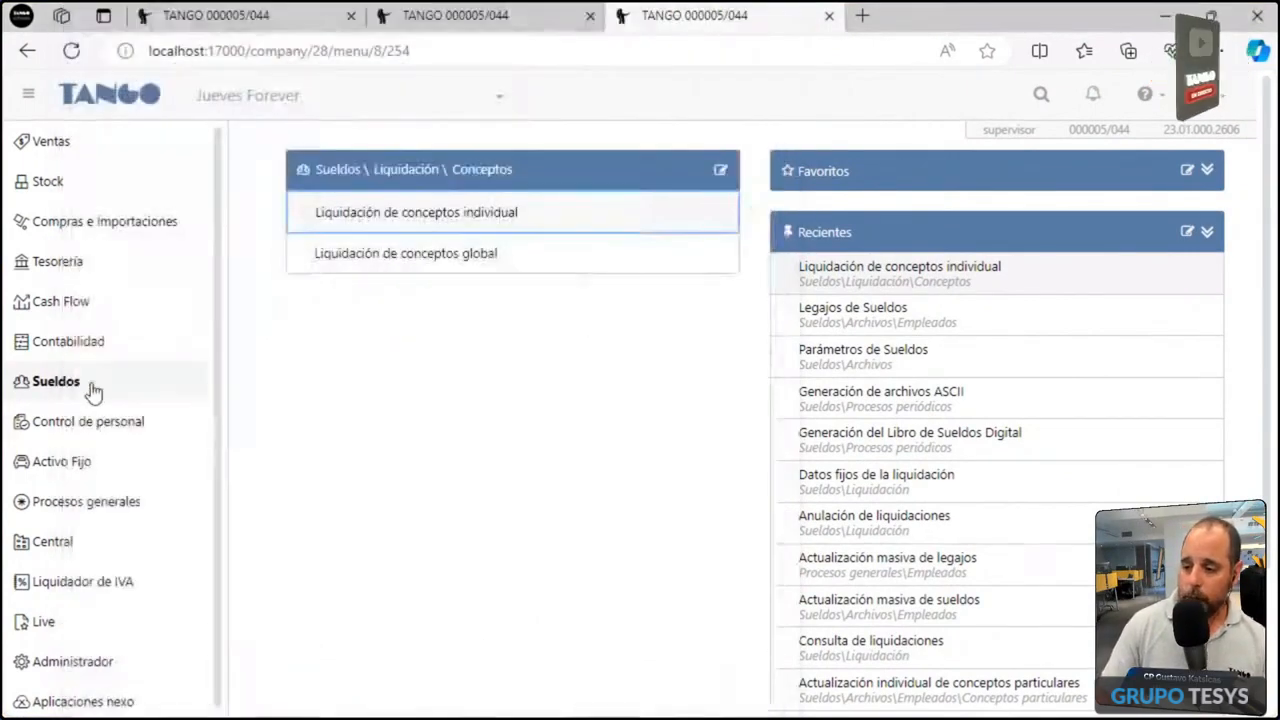
- Open Generación del Libro de Sueldos Digital from the periodic processes of the Sueldos module
click(88, 386)
click(368, 336)
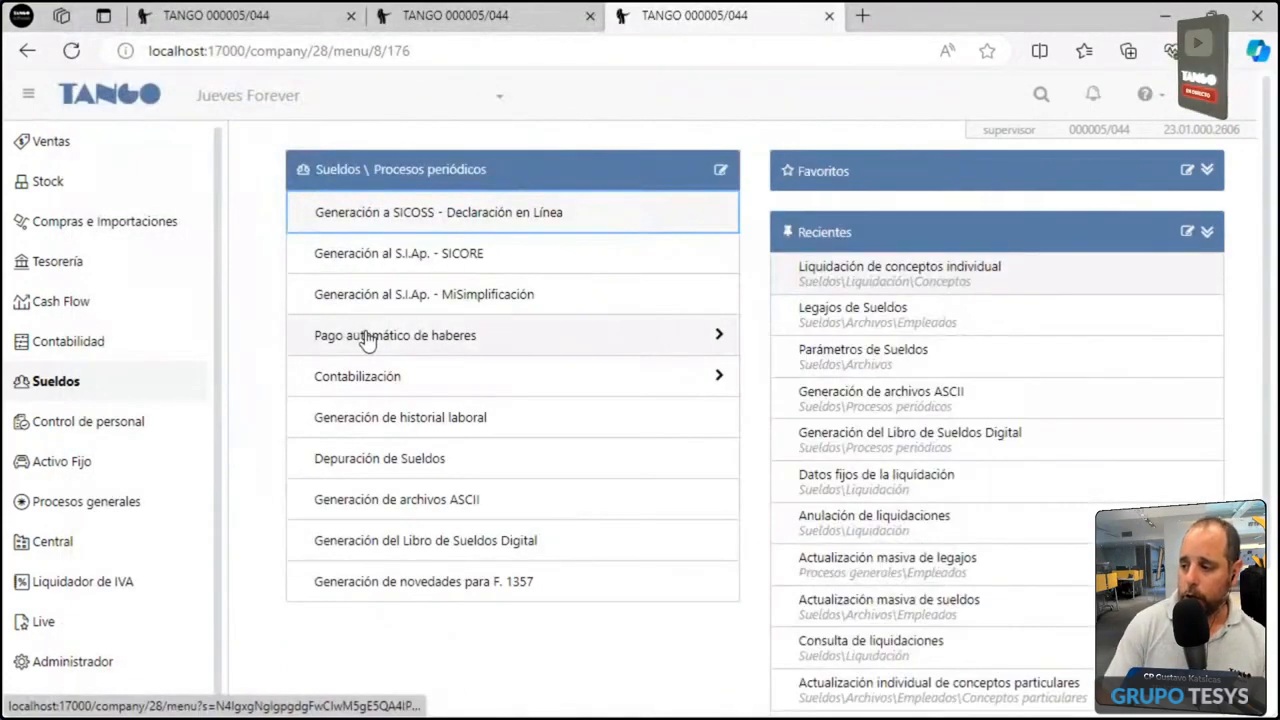
click(425, 545)
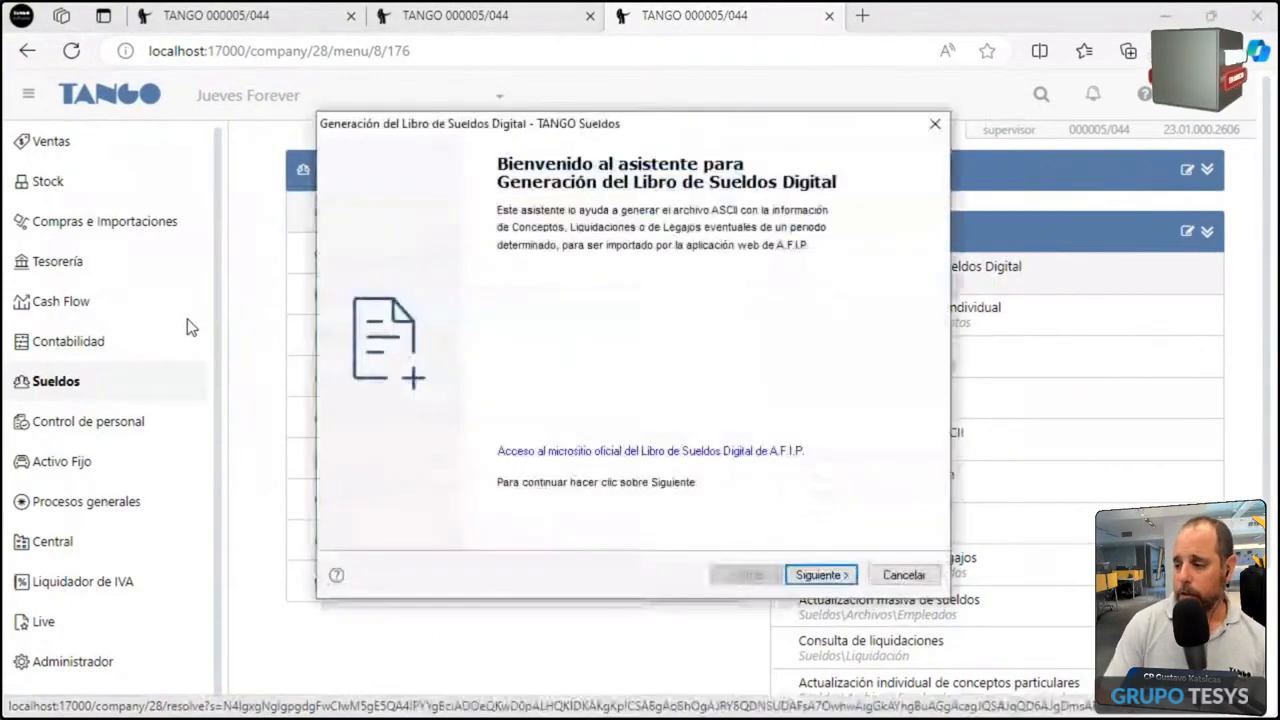
- Run the Libro de Sueldos Digital generation of liquidaciones for period 11/2023, accepting the mass closing of the period's open datos fijos
drag(365, 133, 126, 50)
click(576, 491)
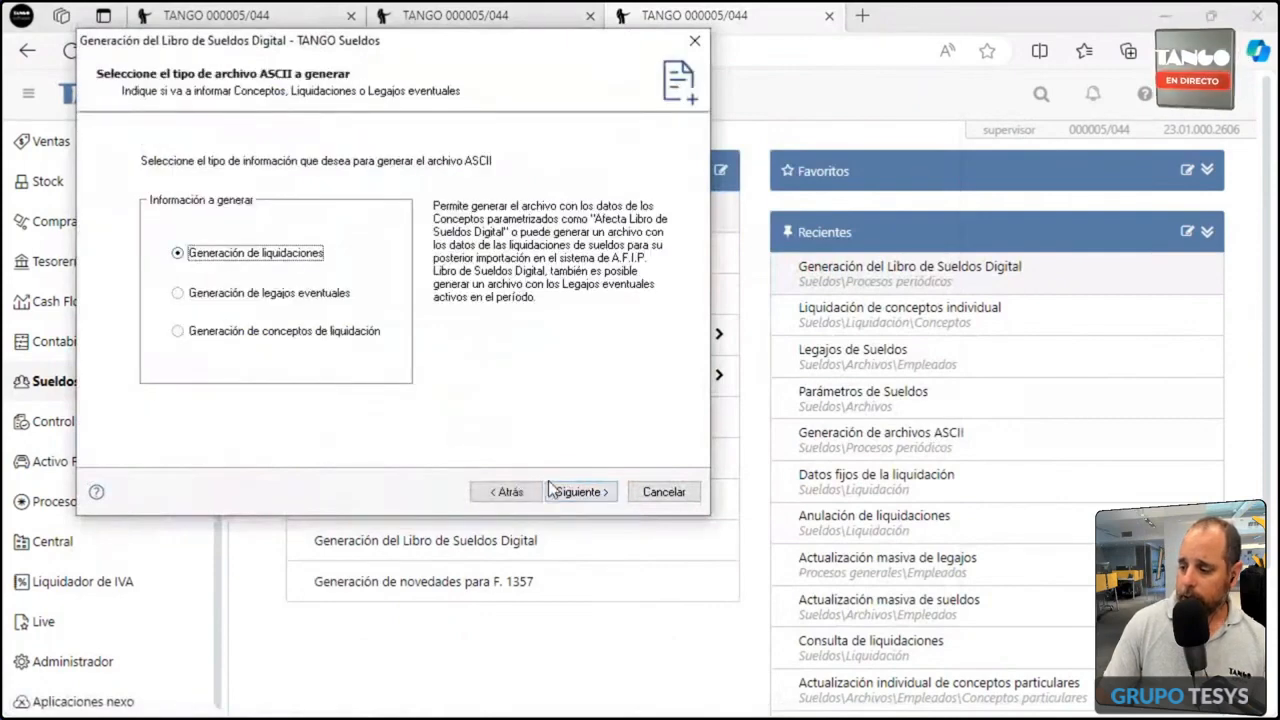
click(578, 491)
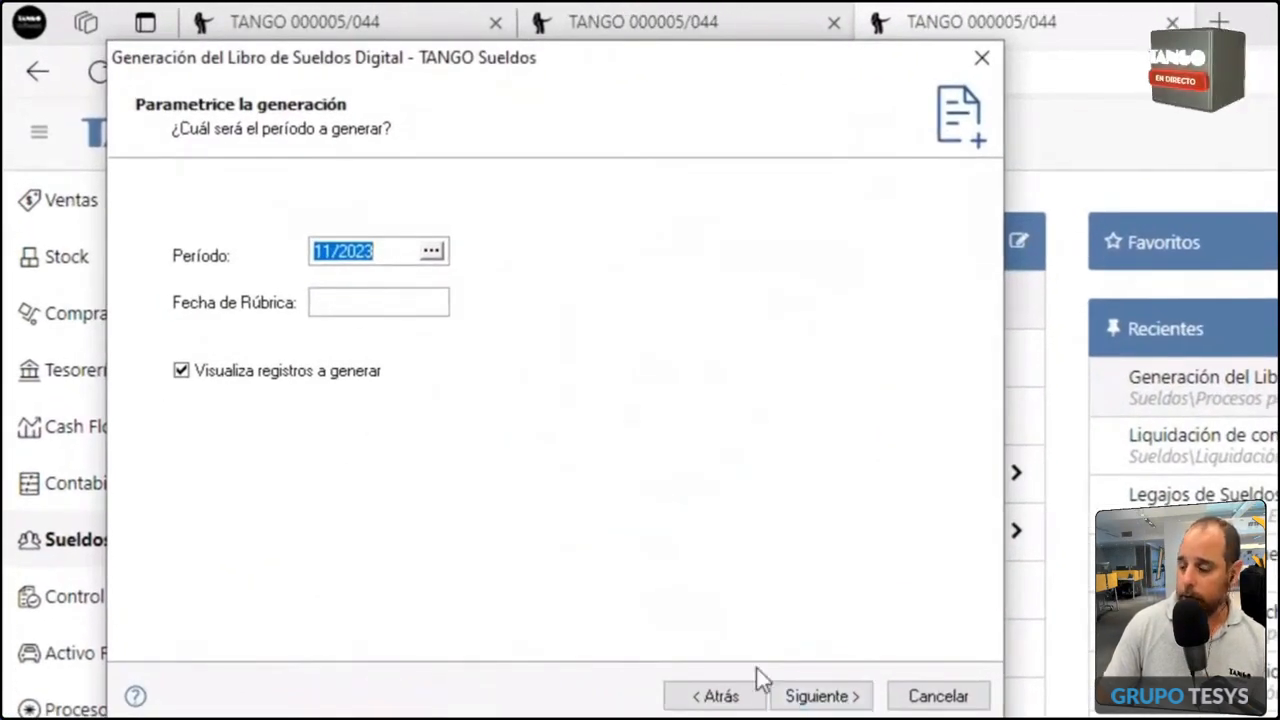
click(822, 697)
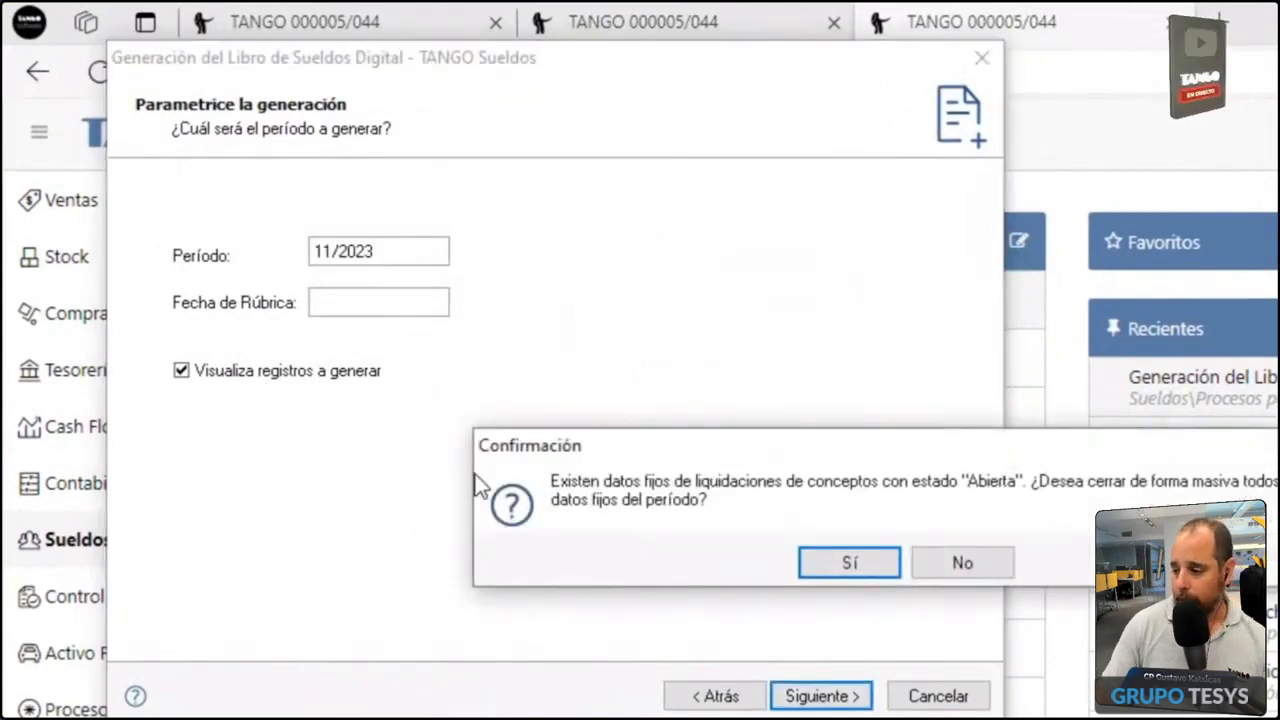
drag(605, 460, 240, 157)
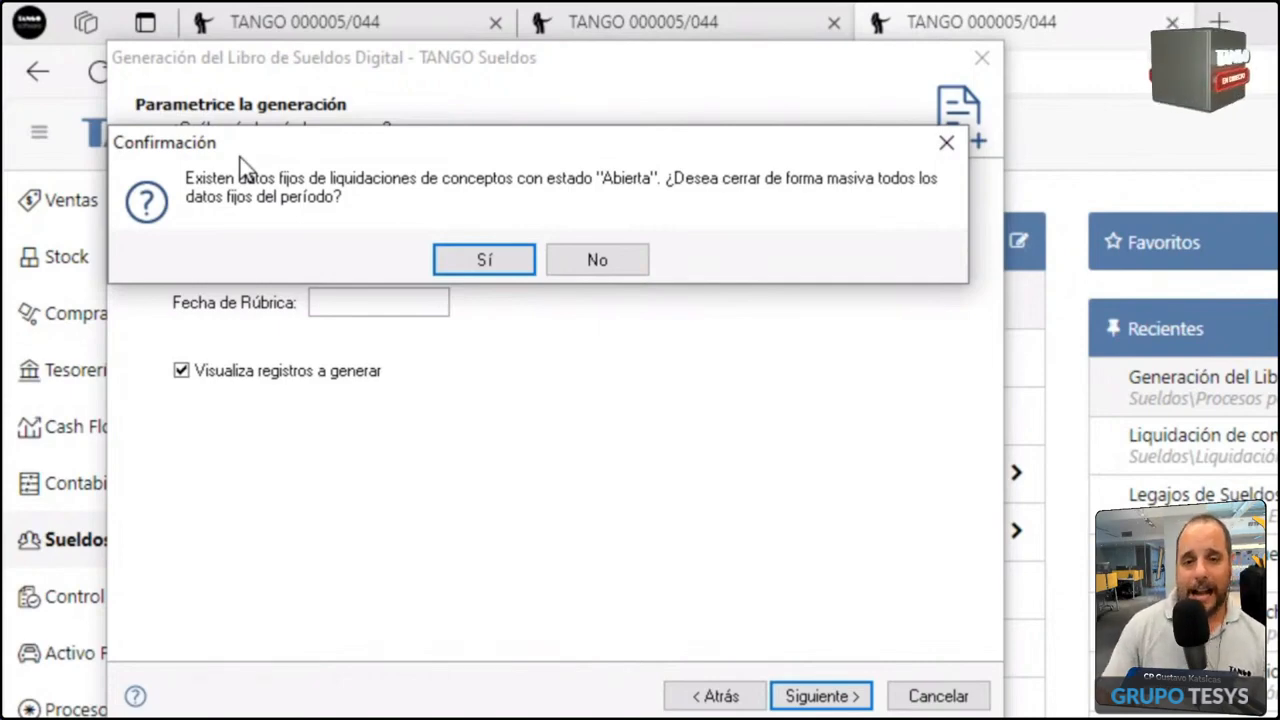
click(475, 262)
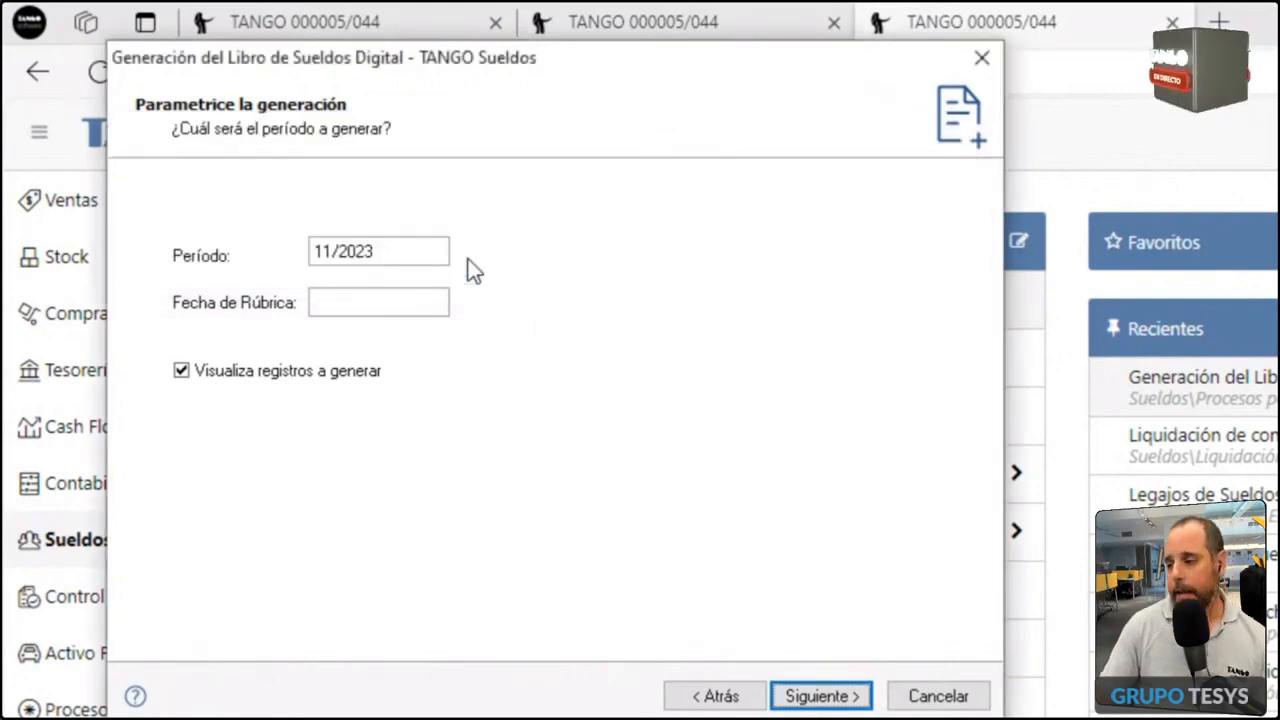
click(822, 690)
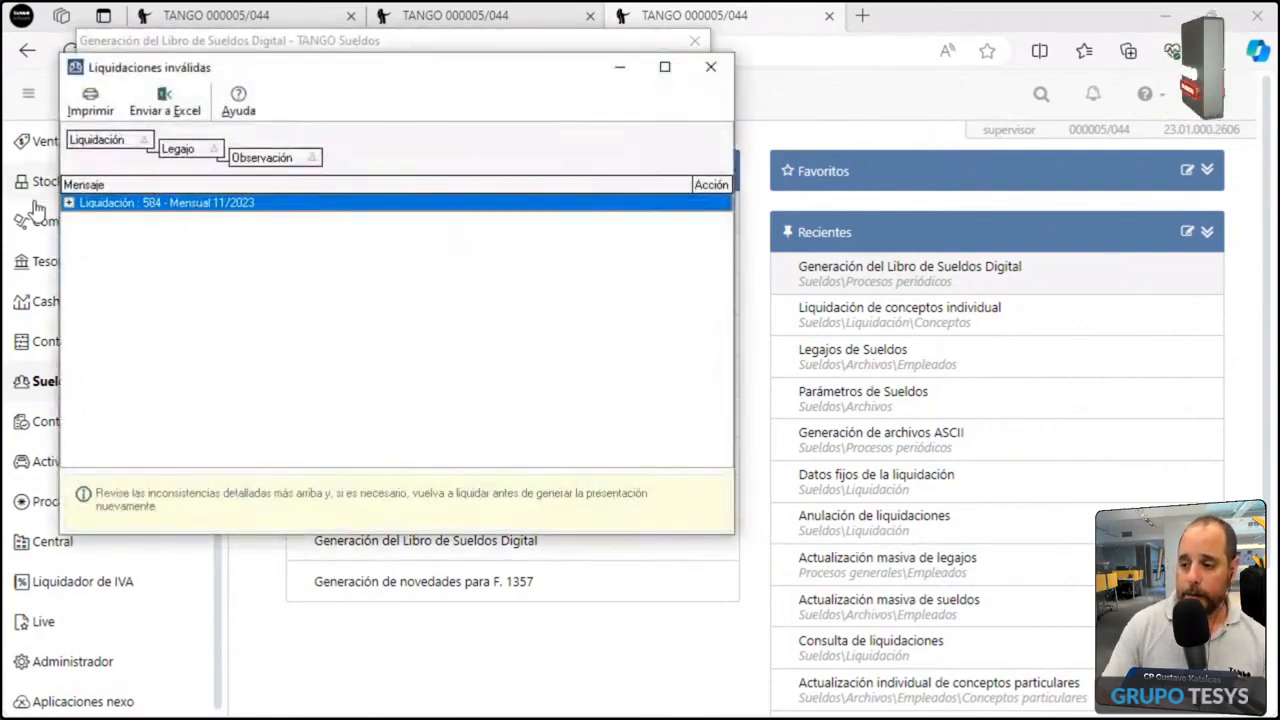
- Examine the observations for each legajo under liquidación 584 in the invalid settlements report and close the report
click(69, 202)
click(86, 220)
click(87, 256)
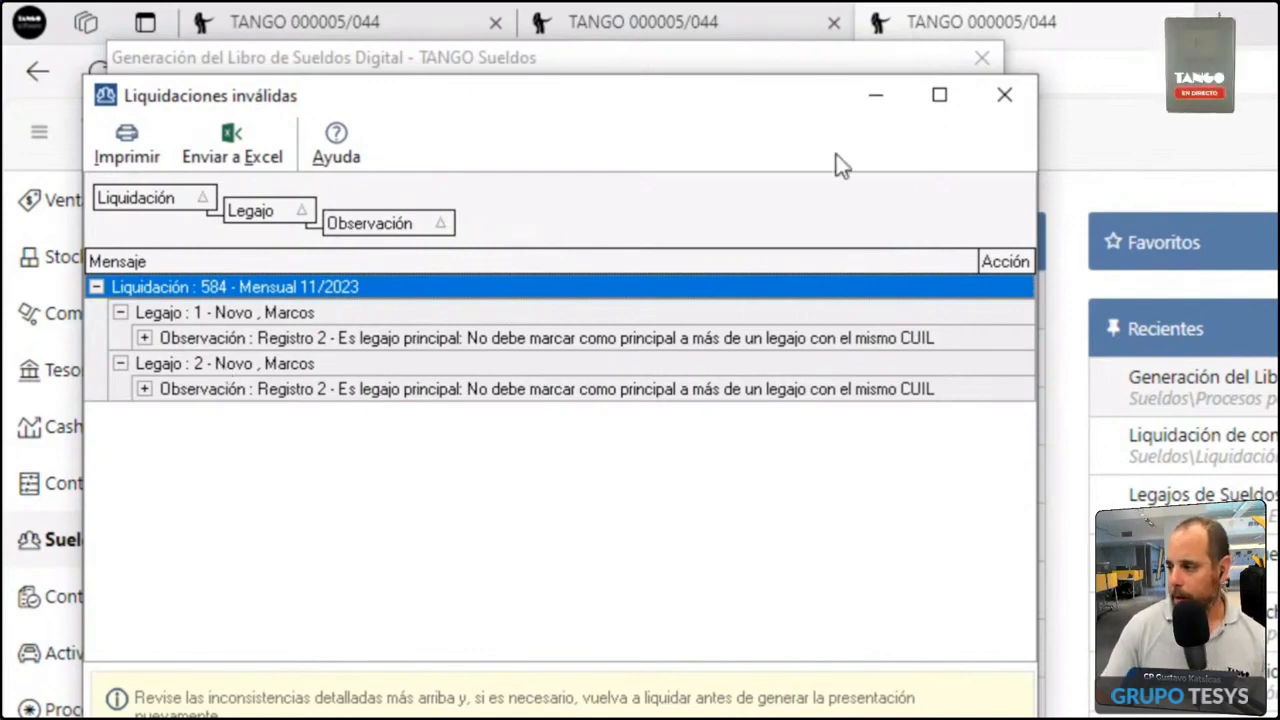
click(1004, 94)
- Open Legajos de Sueldos, disable Es legajo principal in the SICOSS data of legajo 2, save it and select legajo 1
click(165, 548)
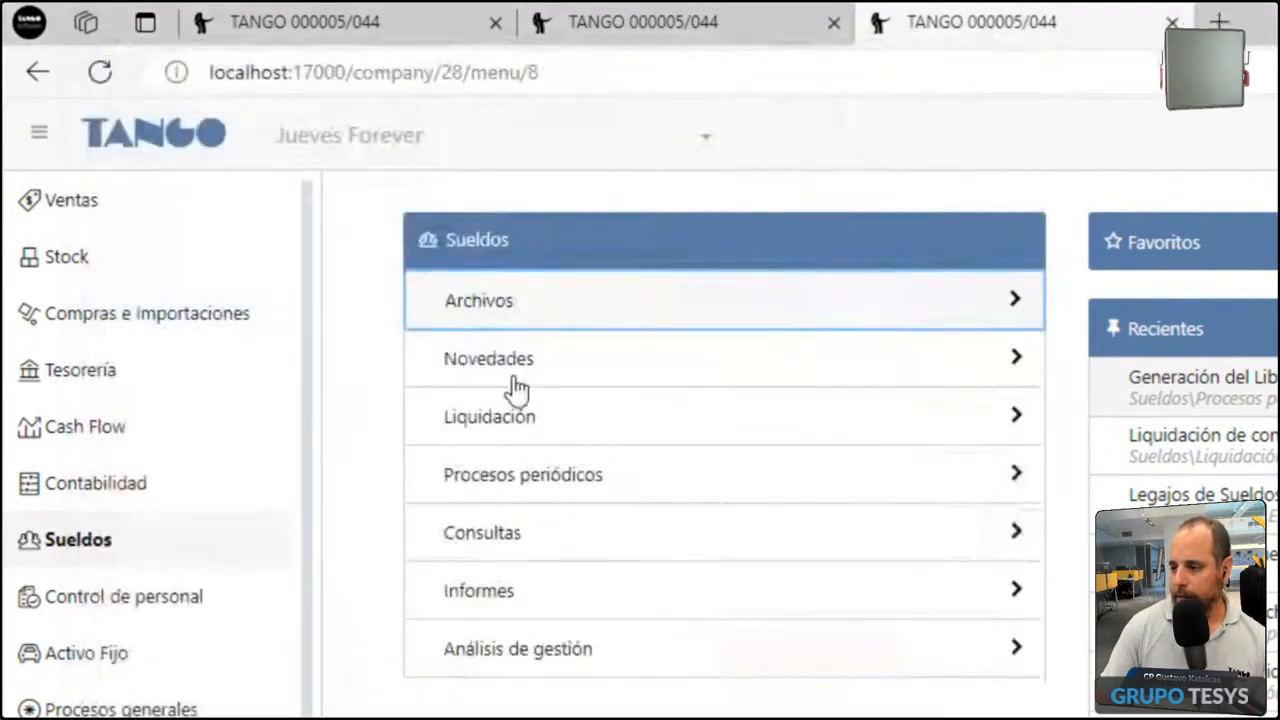
click(549, 310)
click(550, 315)
click(546, 300)
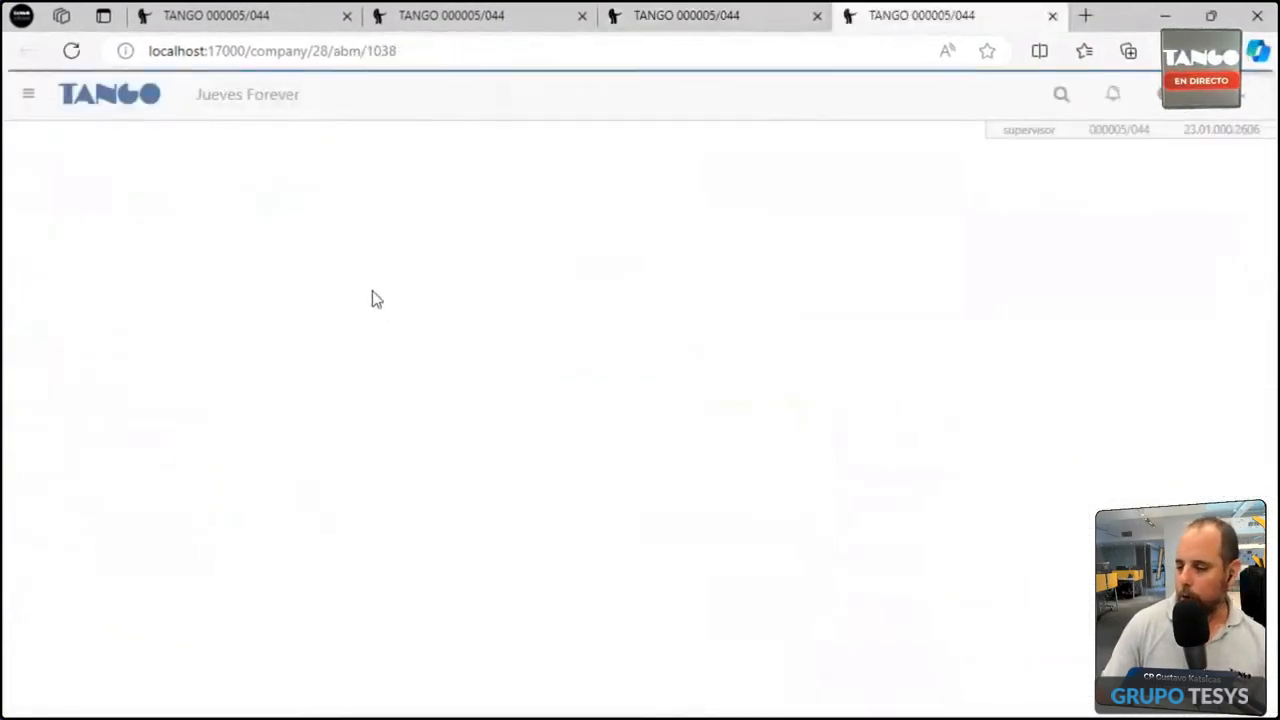
double_click(328, 282)
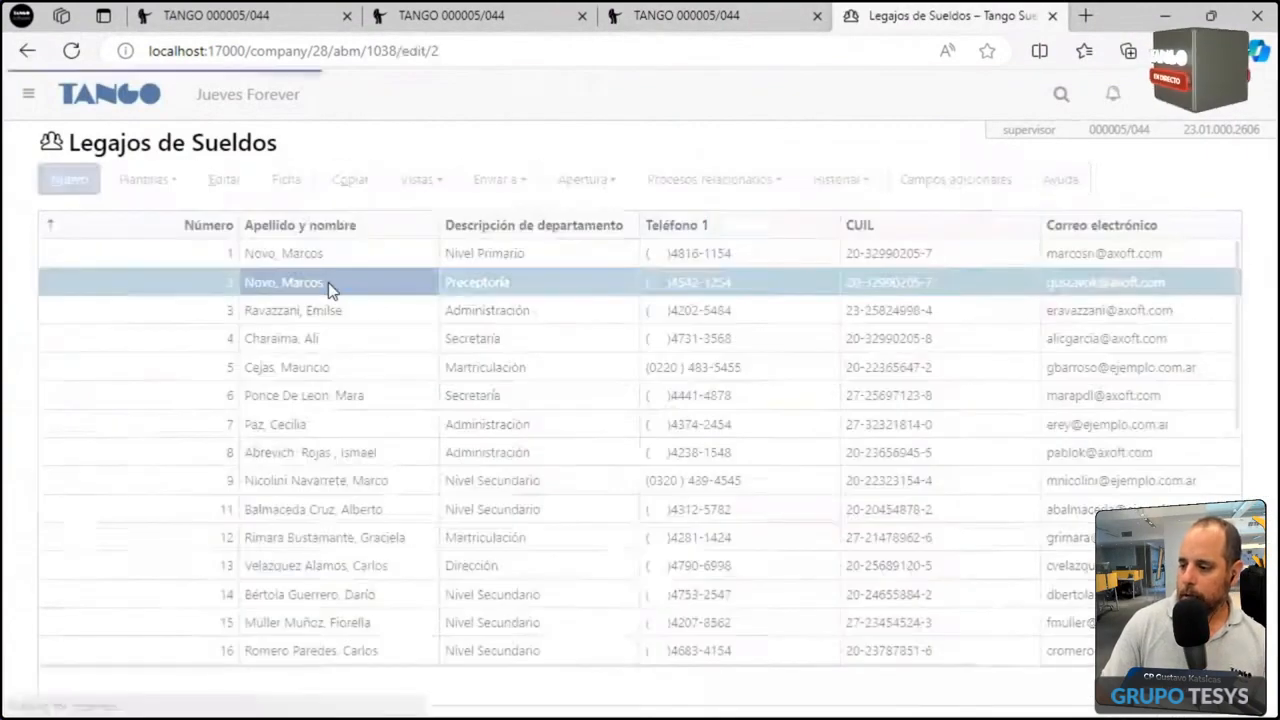
click(492, 233)
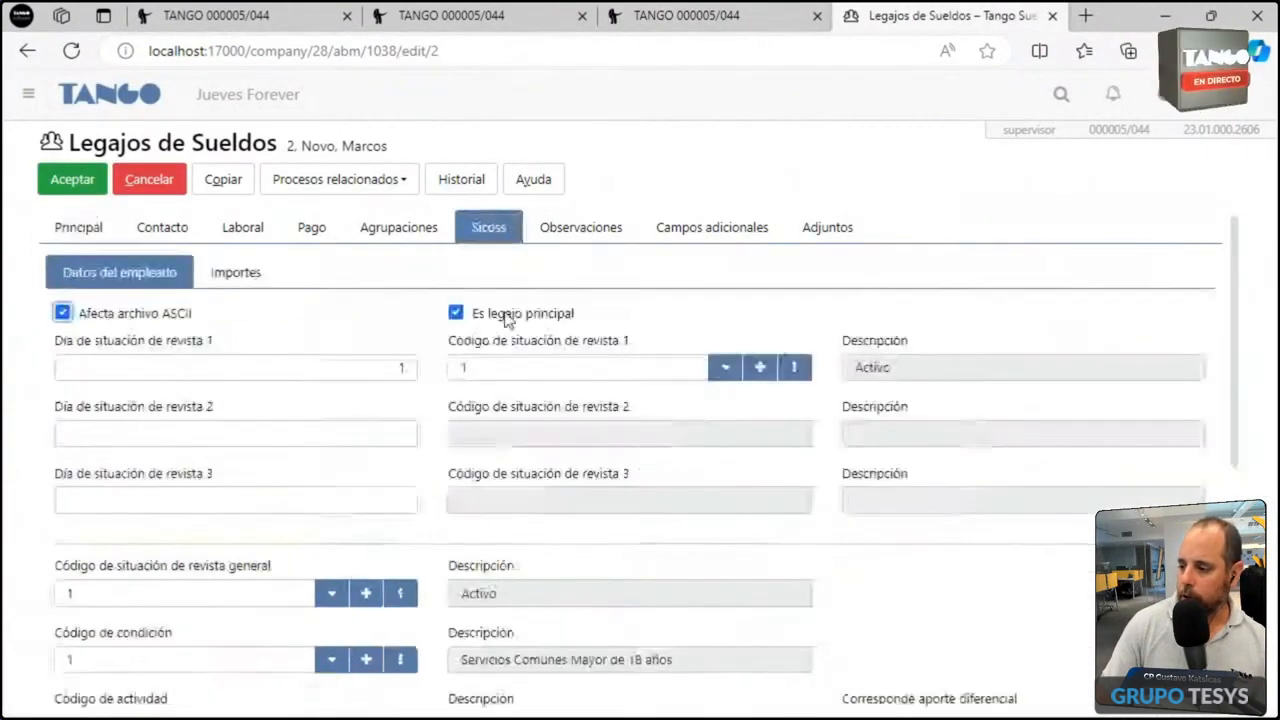
click(507, 316)
click(76, 182)
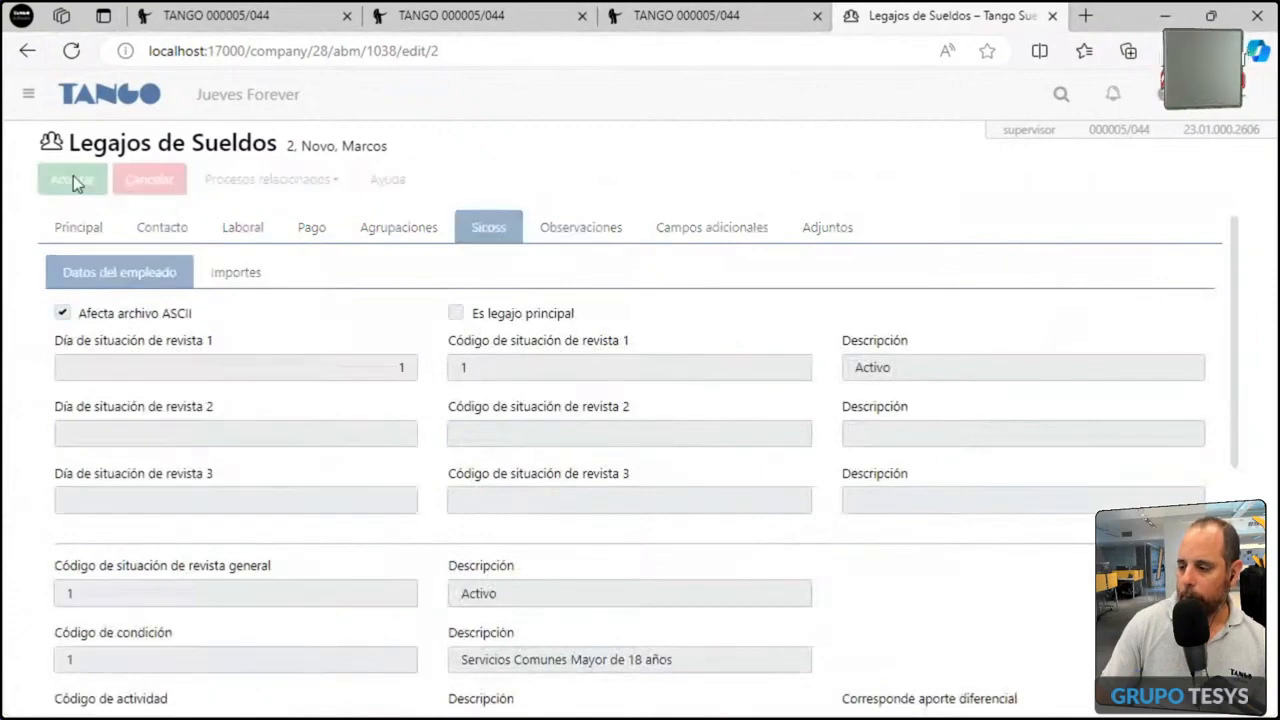
click(783, 290)
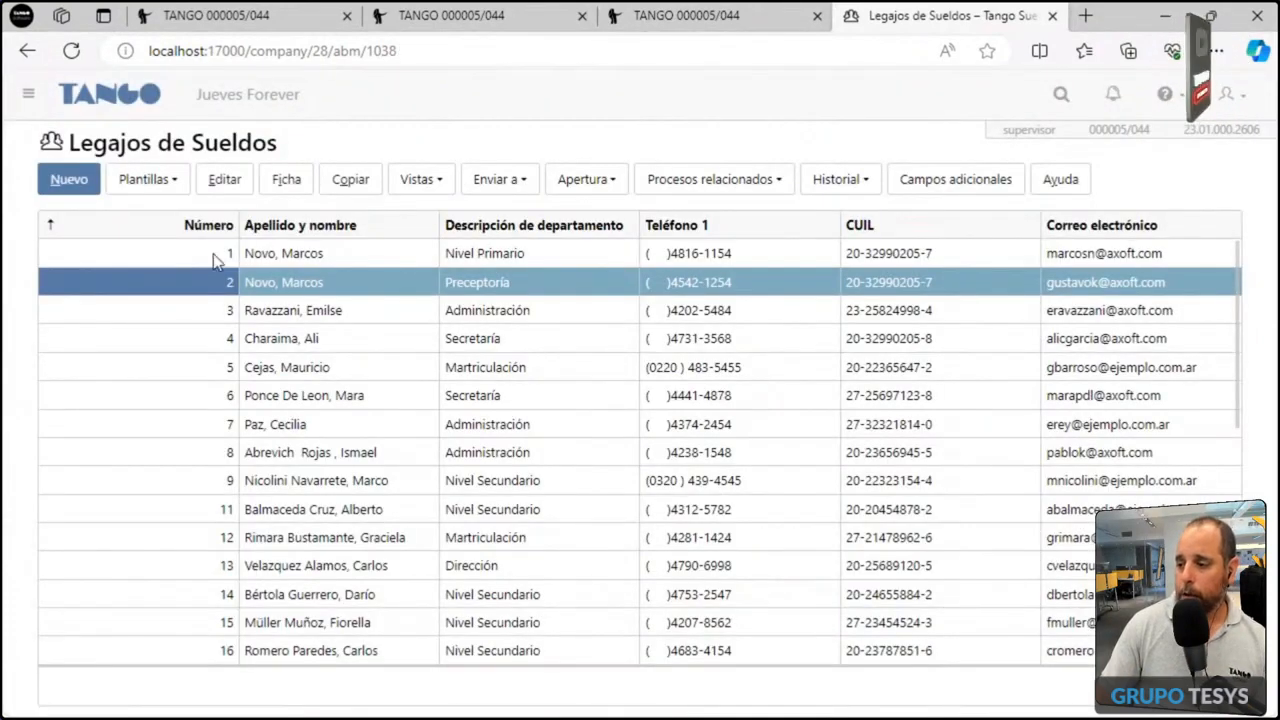
click(218, 257)
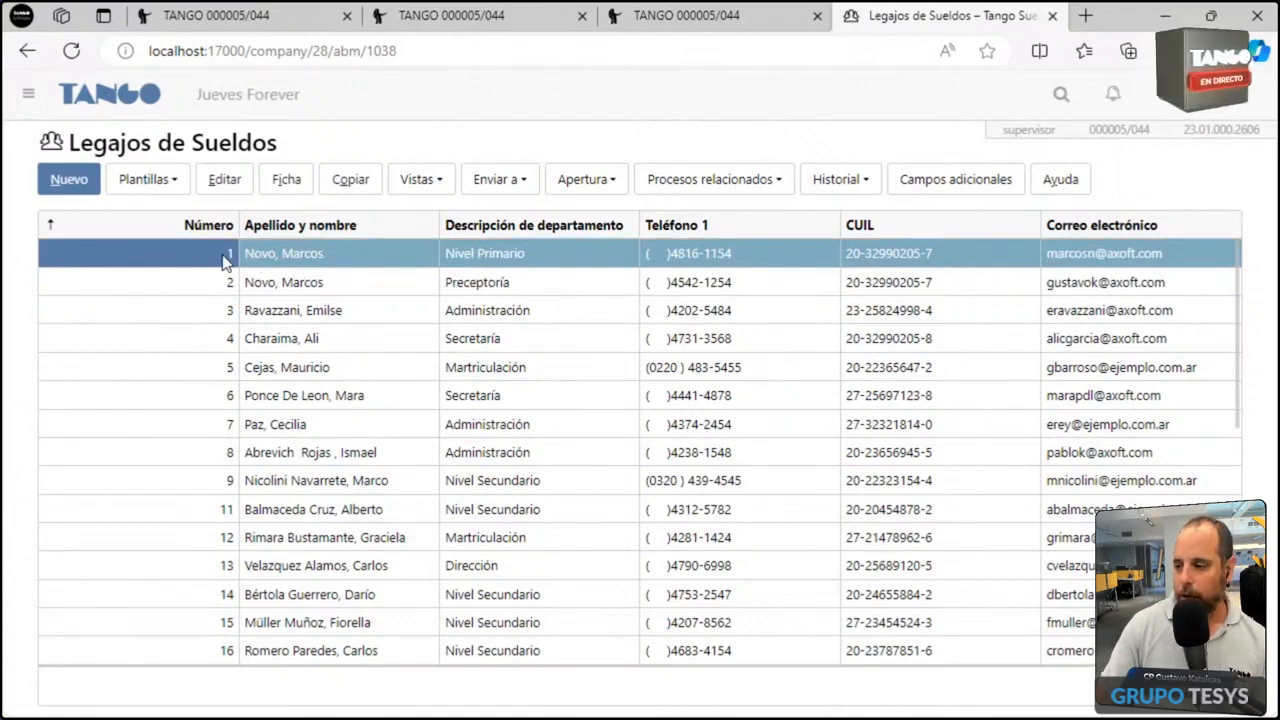
- Reopen Generación del Libro de Sueldos Digital and run the generation of liquidaciones for period 11/2023 with record preview
click(28, 94)
click(90, 383)
click(415, 340)
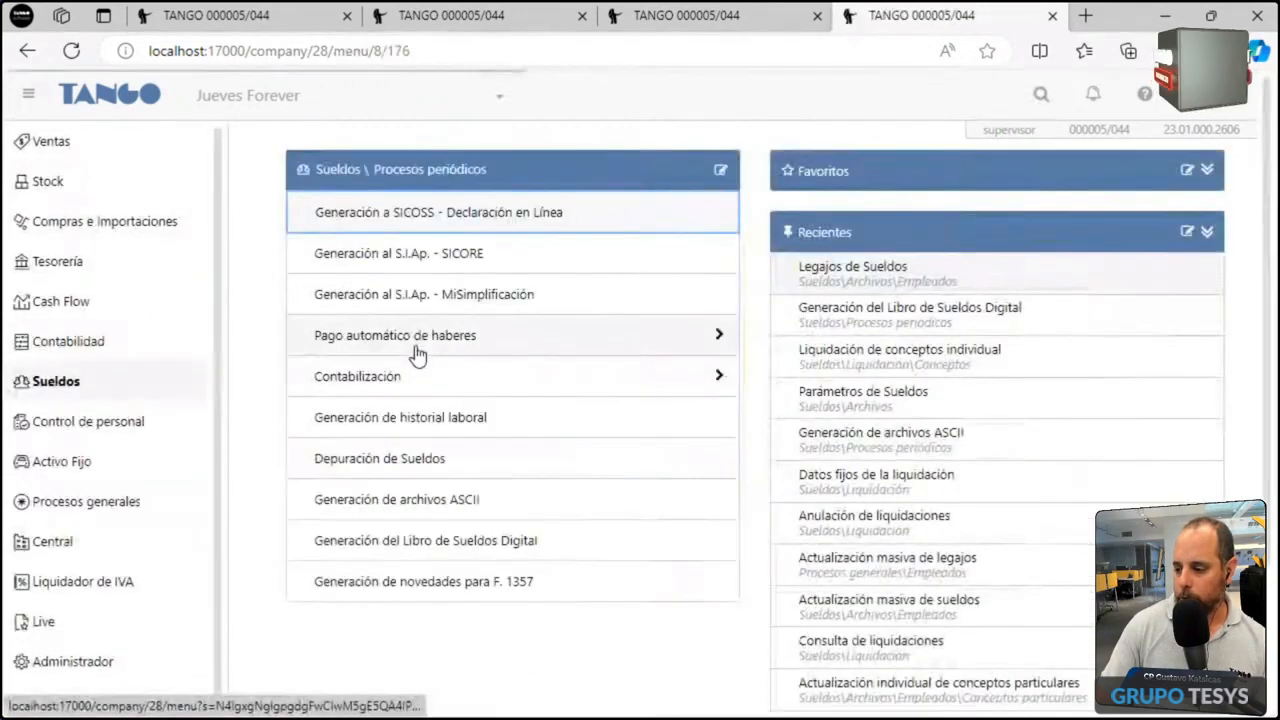
click(450, 542)
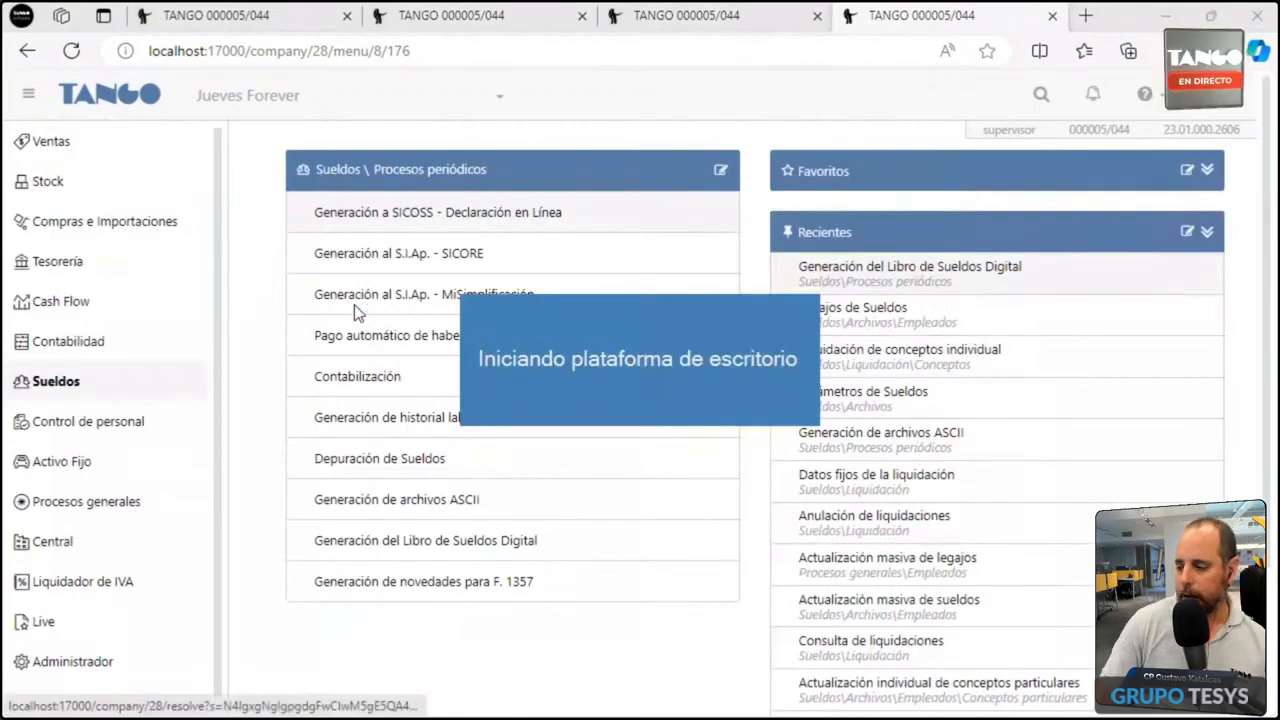
click(578, 492)
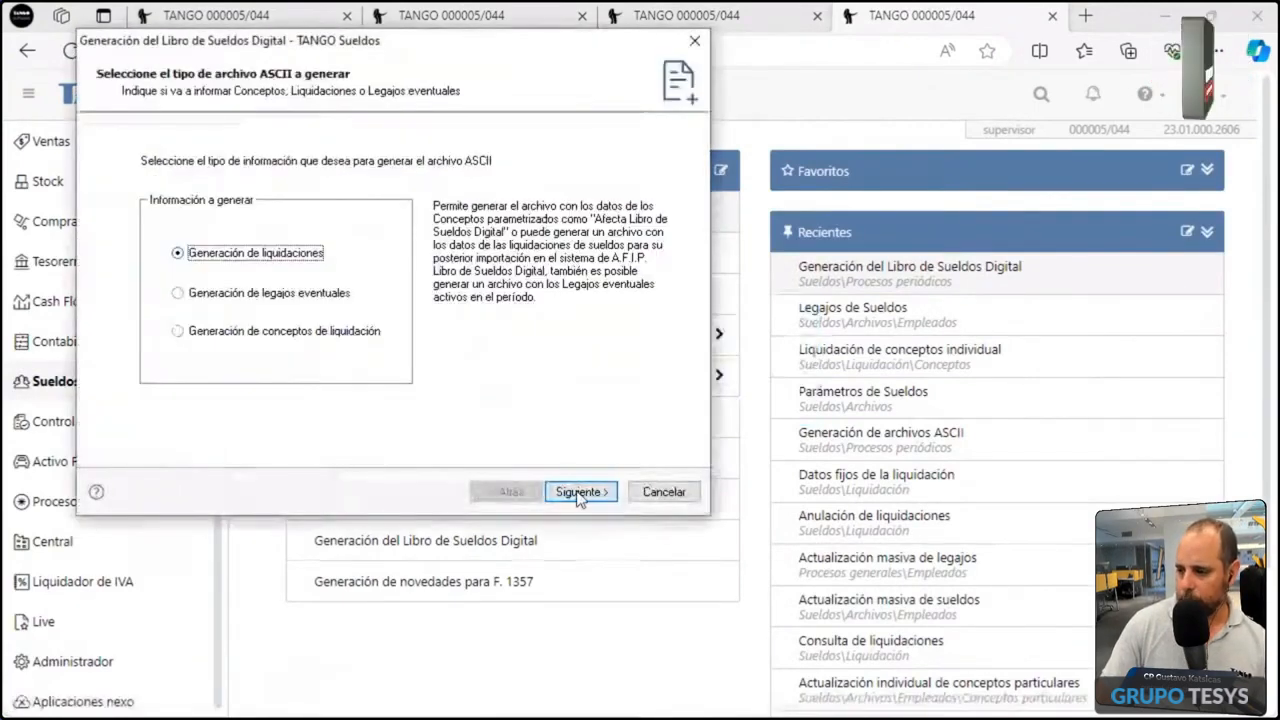
click(578, 492)
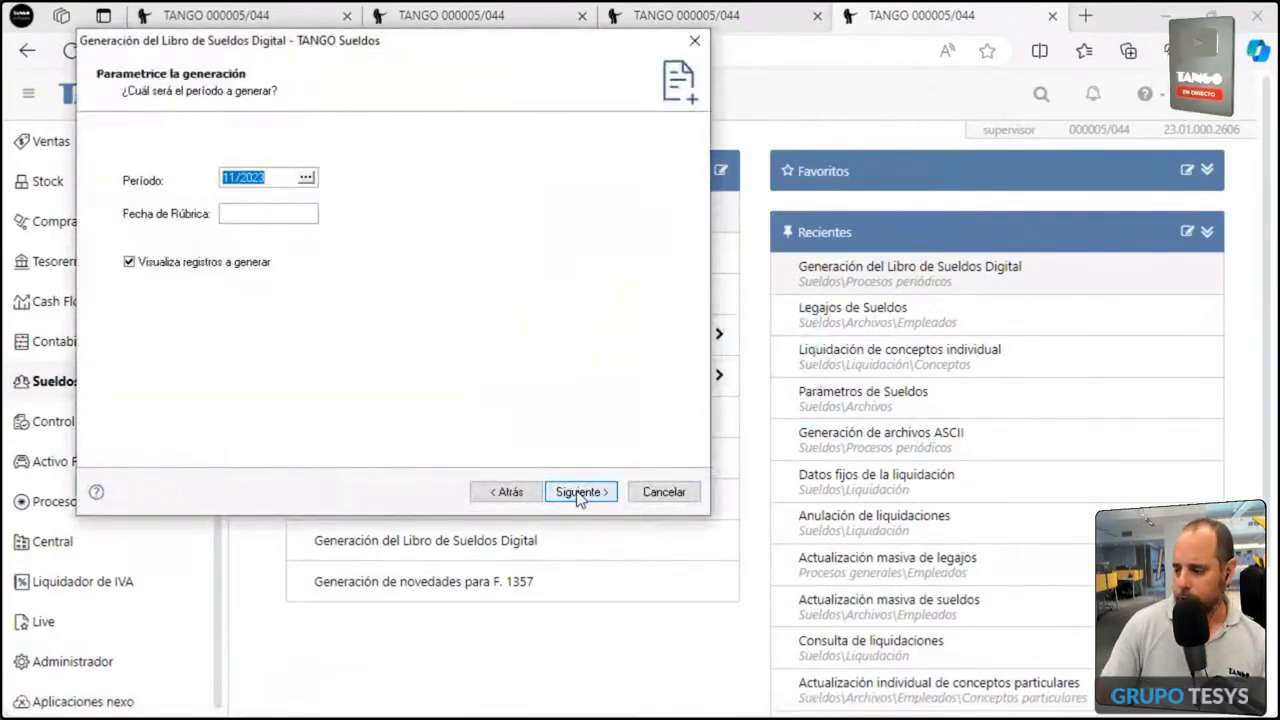
click(578, 492)
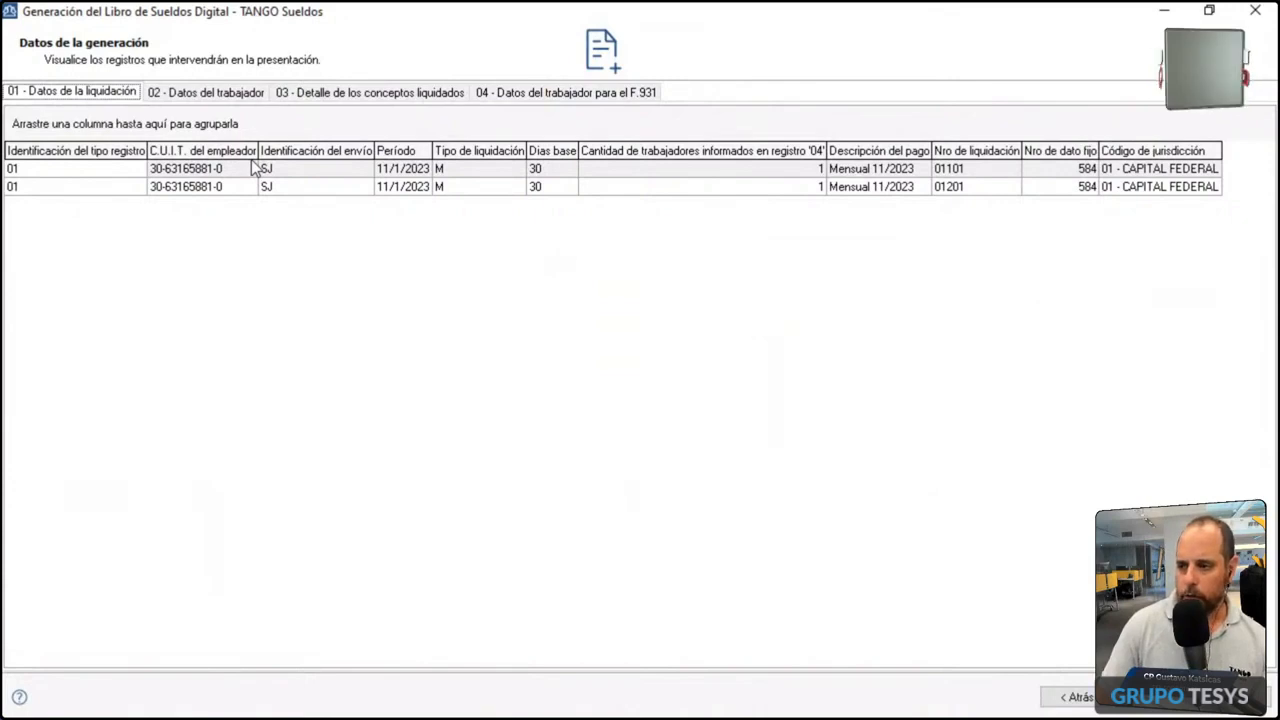
- Examine the worker data records and legajo 1's F.931 record across its fields up to Código de modalidad de contratación
click(206, 92)
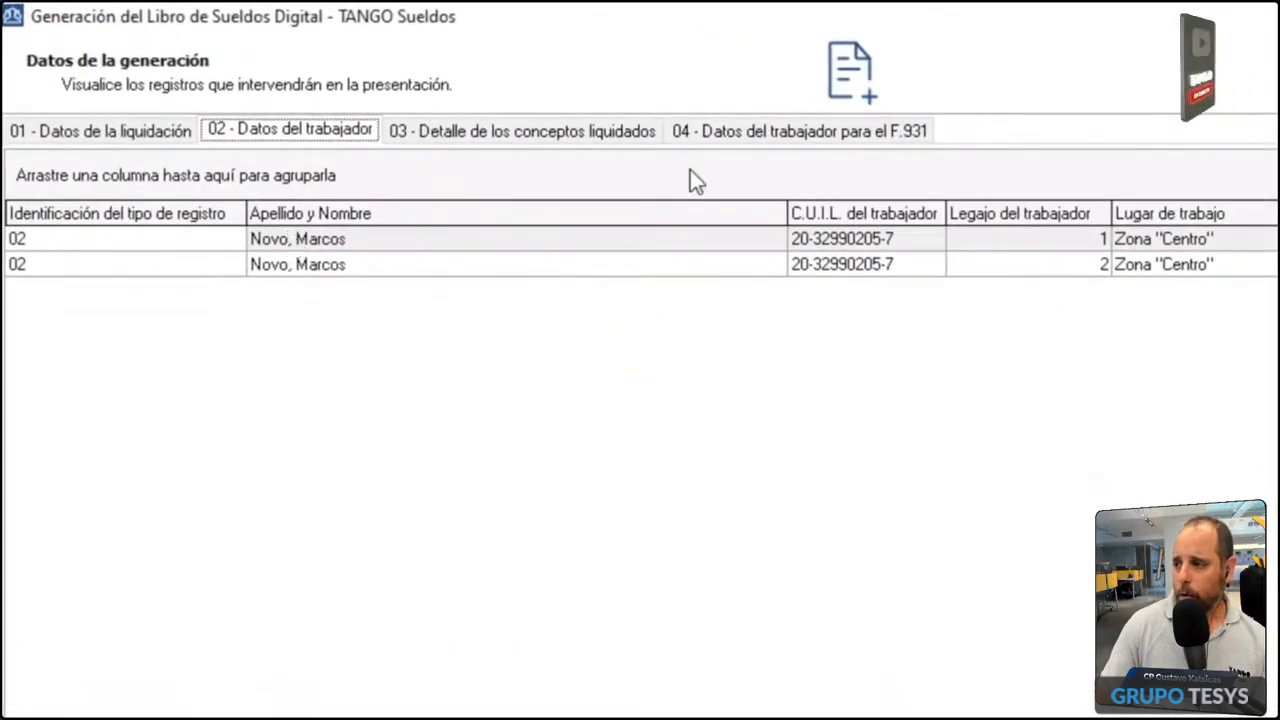
click(811, 133)
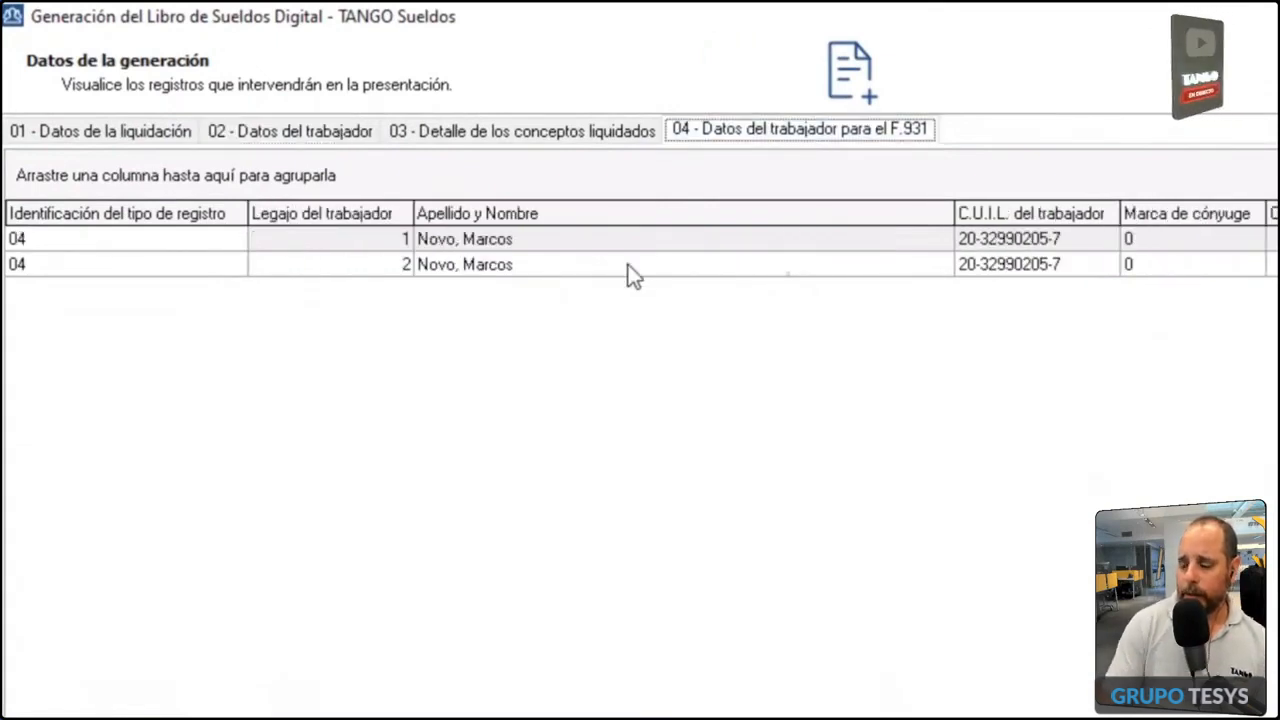
click(289, 240)
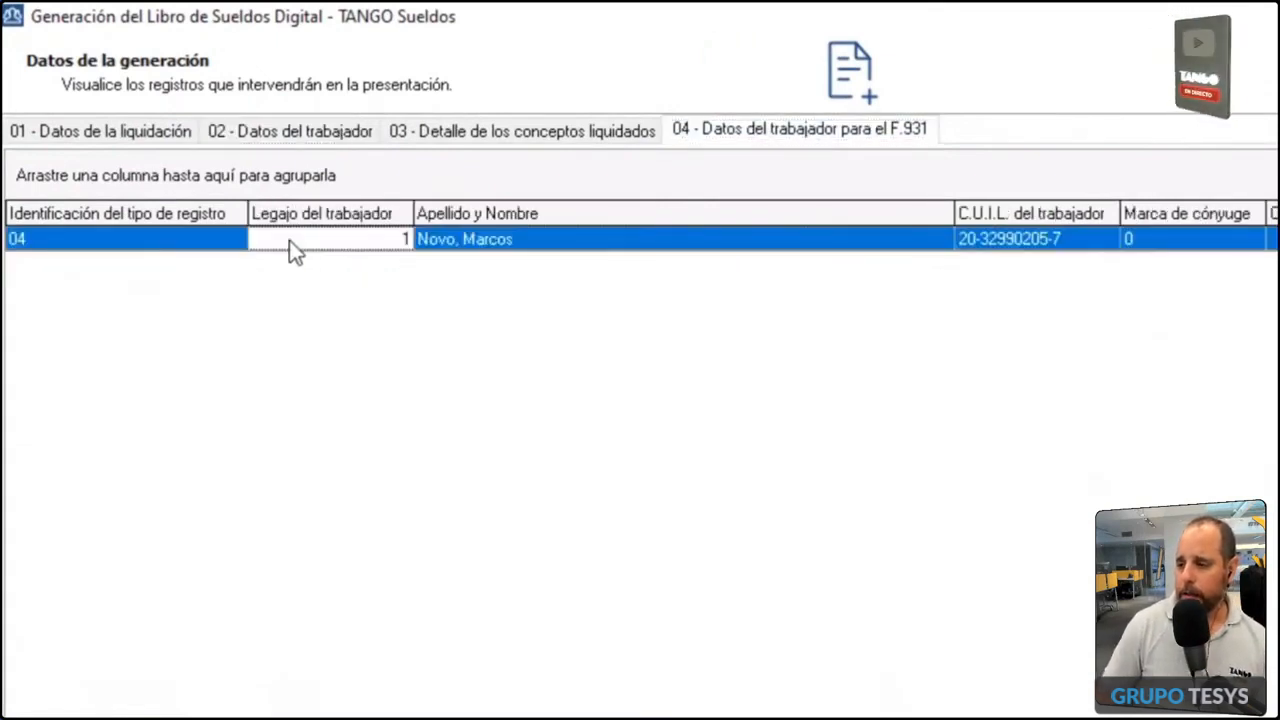
key(Right)
key(Right)
key(Right)
key(Right)
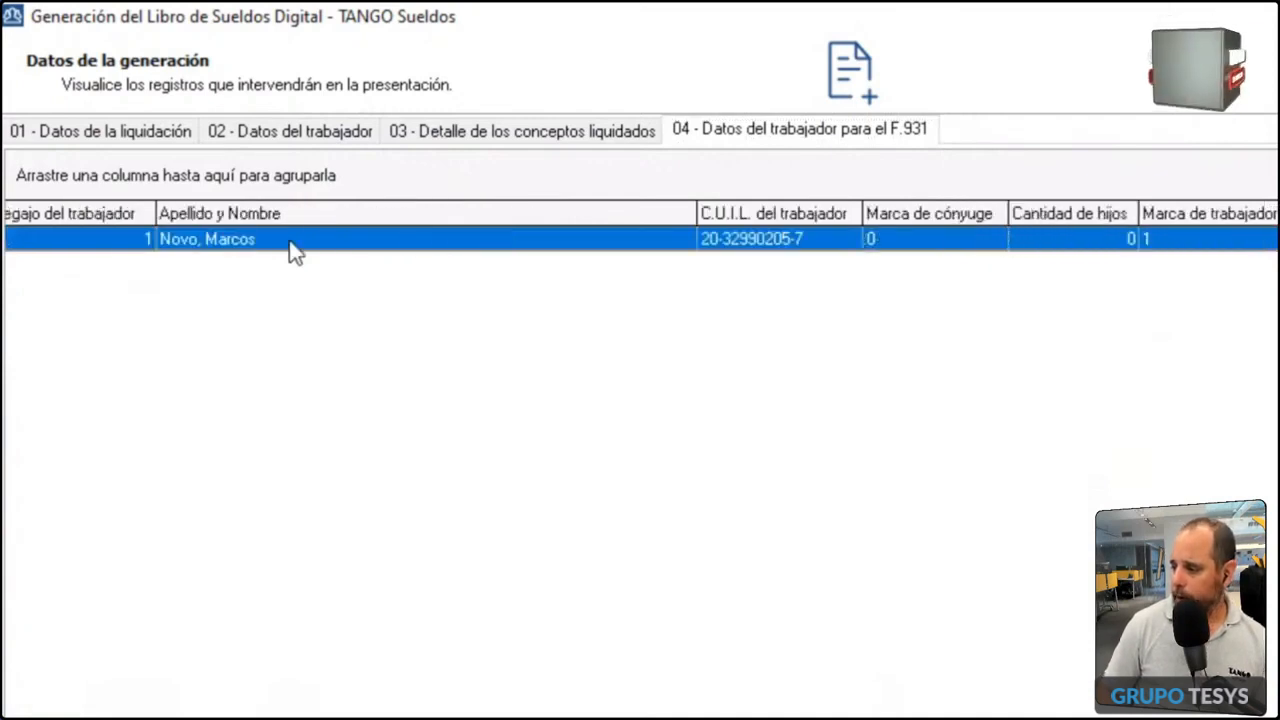
key(Right)
key(Right)
key(Right)
key(Right)
key(Right)
key(Right)
key(Right)
key(Right)
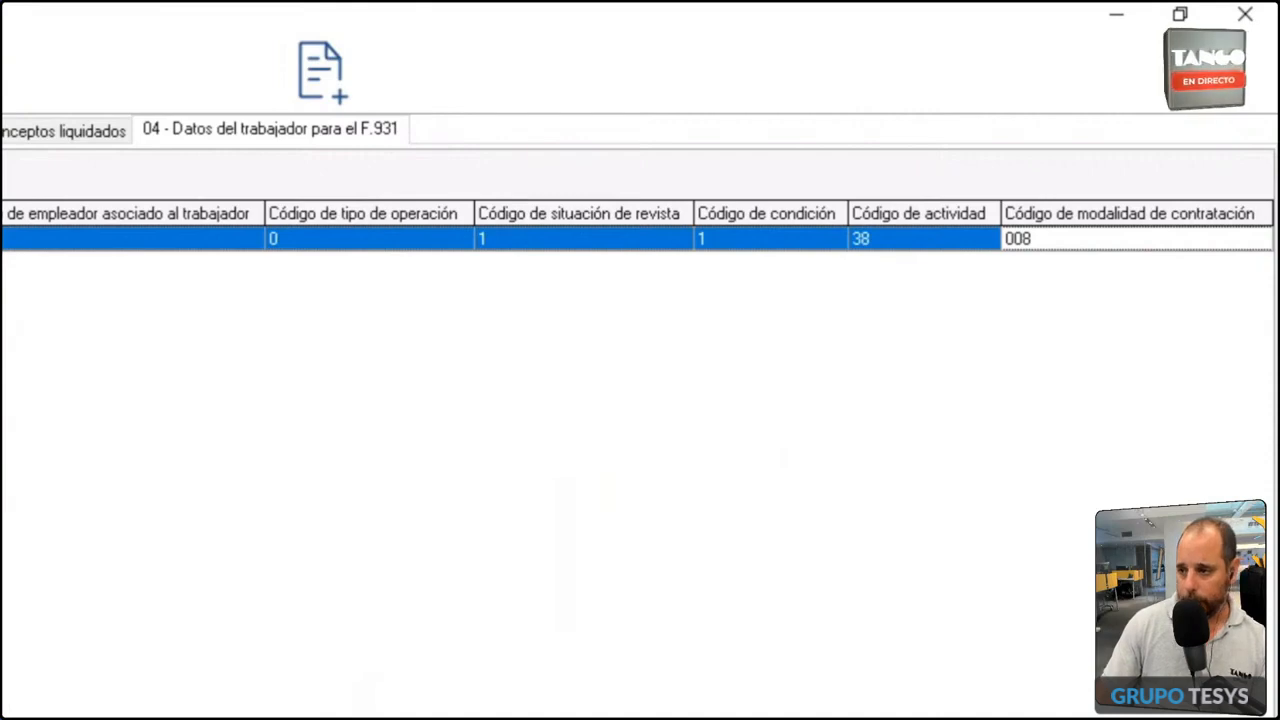
- Review the detail of settled concepts for liquidación 01101 and for liquidación 01201
click(80, 92)
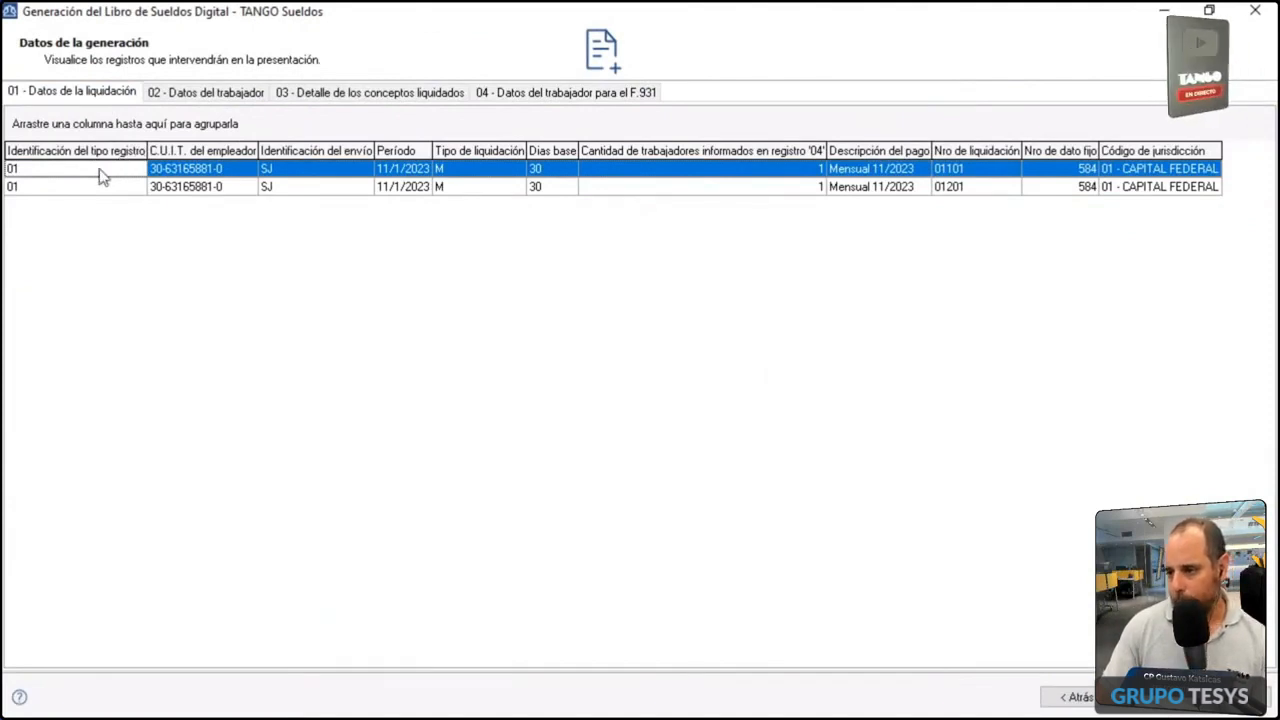
click(186, 170)
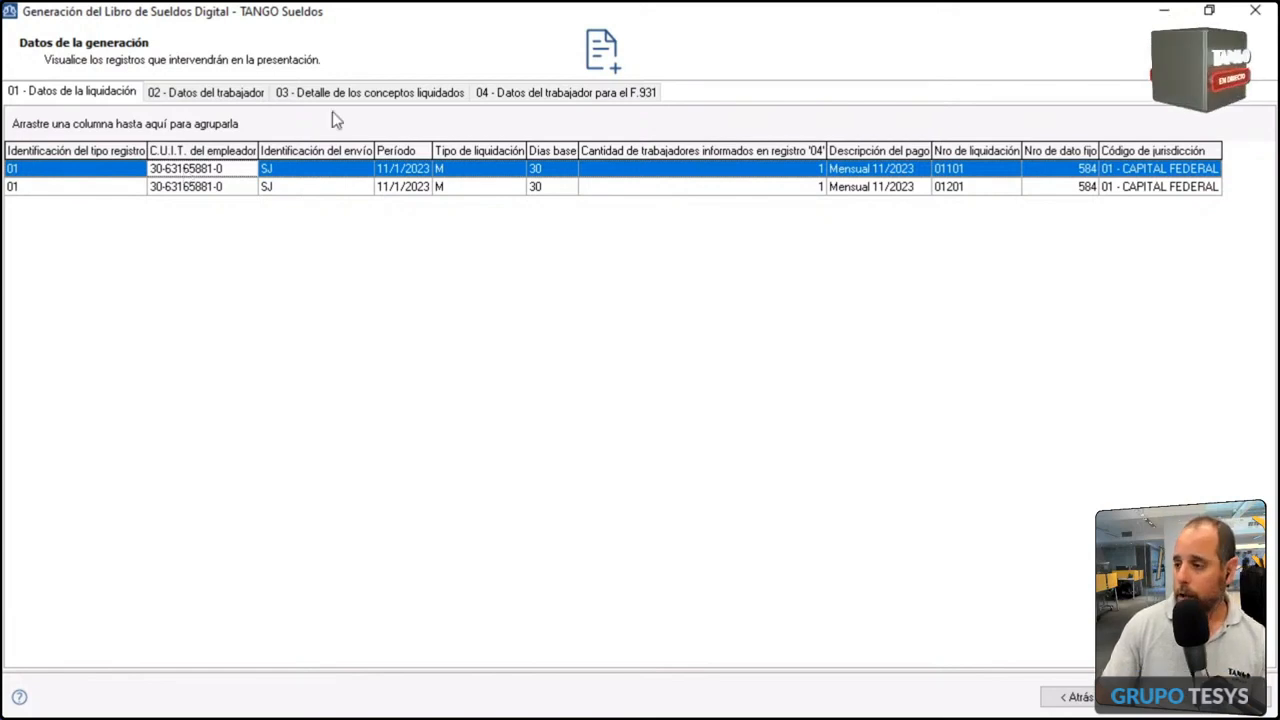
click(362, 95)
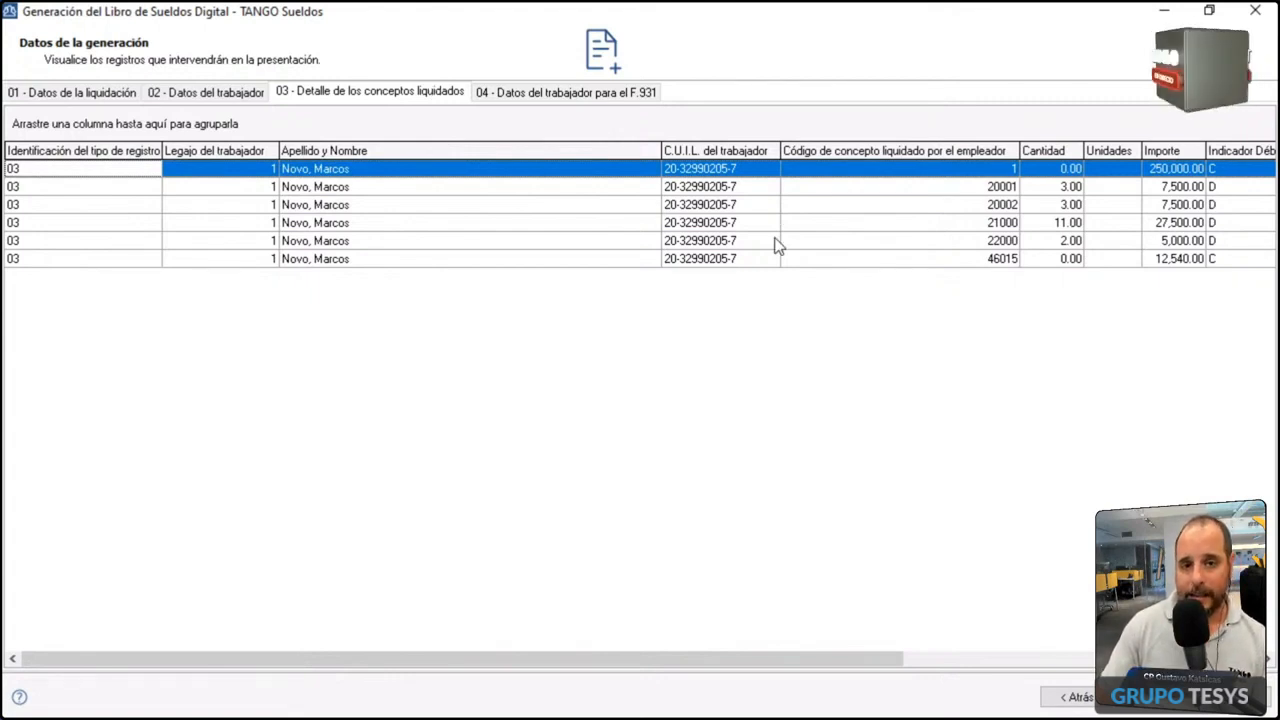
click(55, 97)
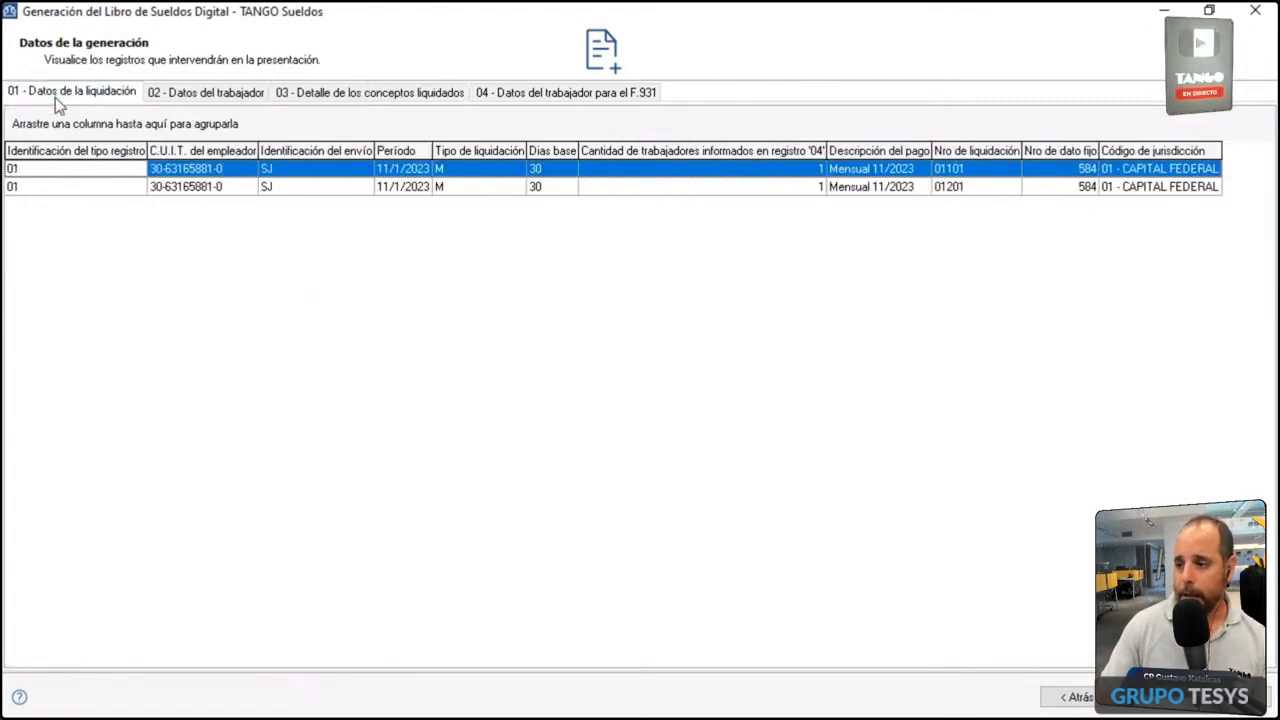
click(80, 189)
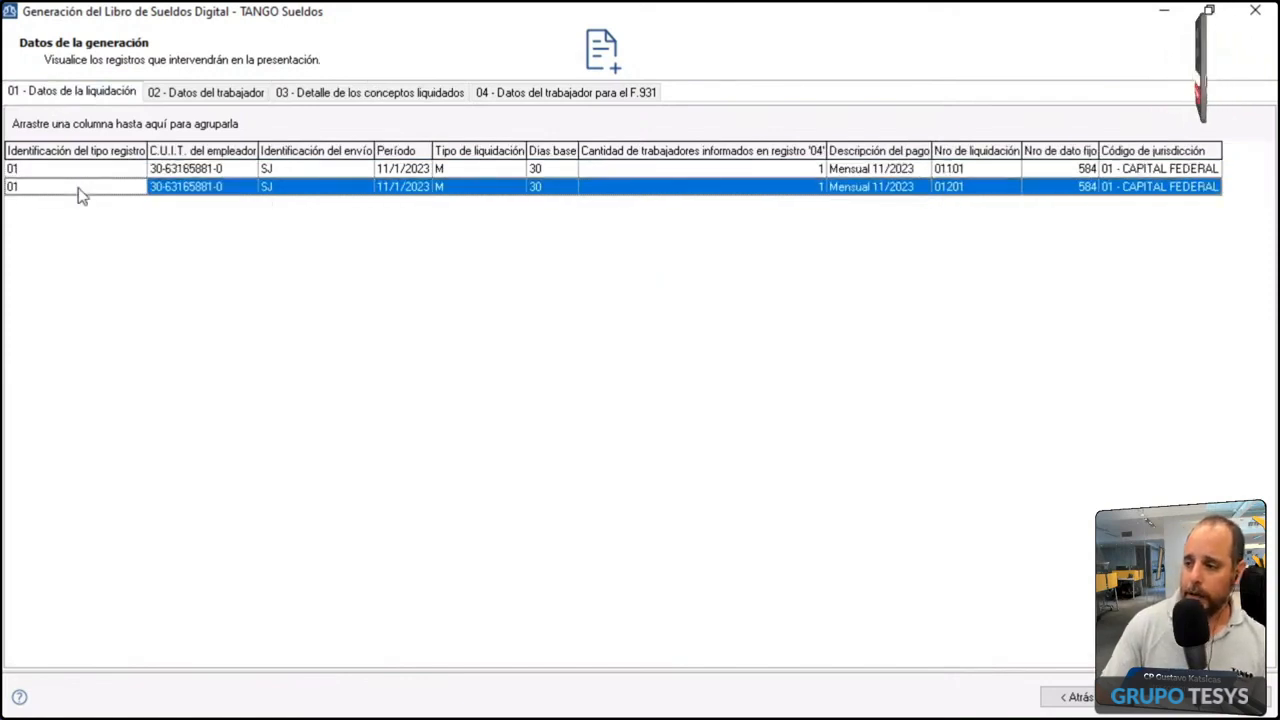
click(388, 92)
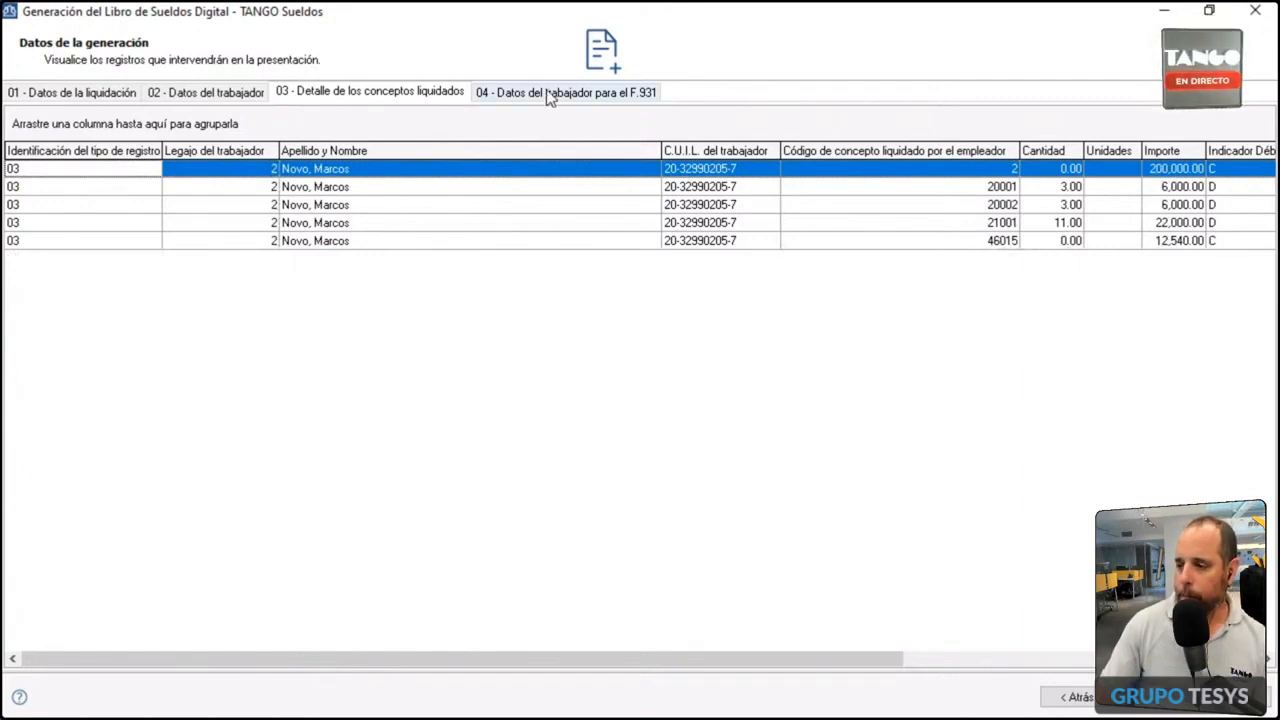
- Examine legajo 2's F.931 record across its fields up to Situación de revista 1 and return to the settlement data
click(100, 92)
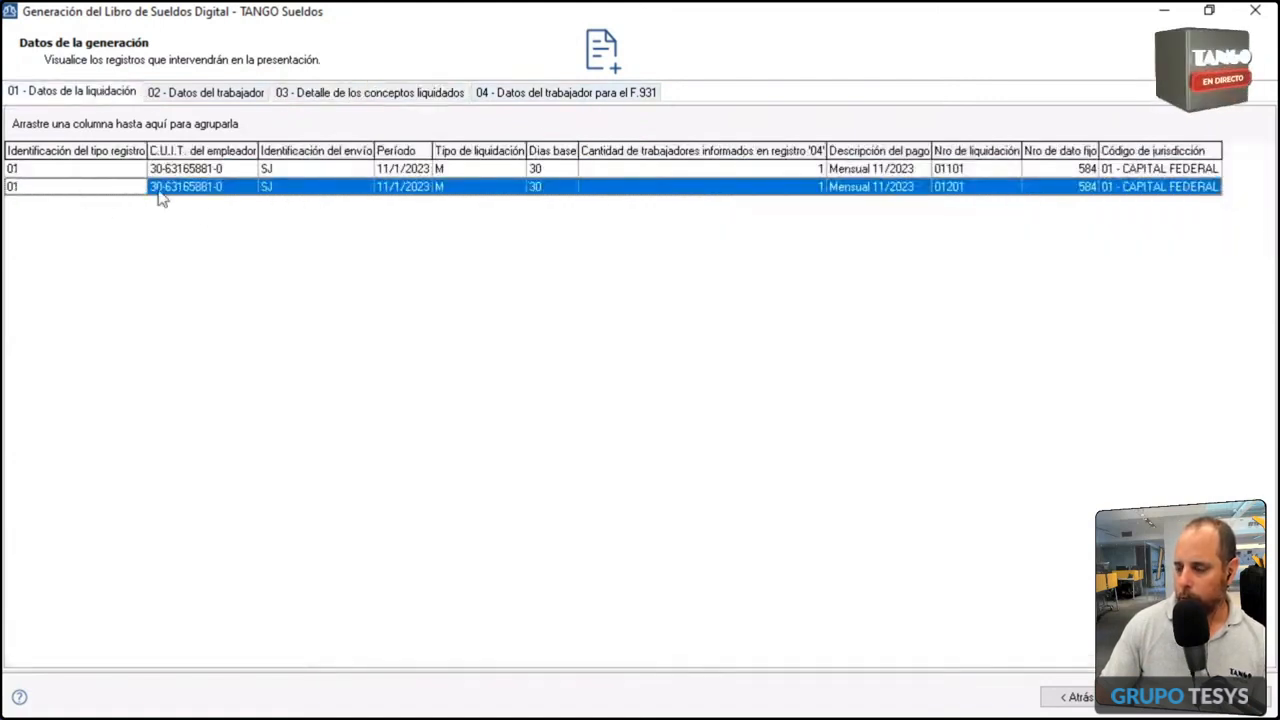
click(526, 92)
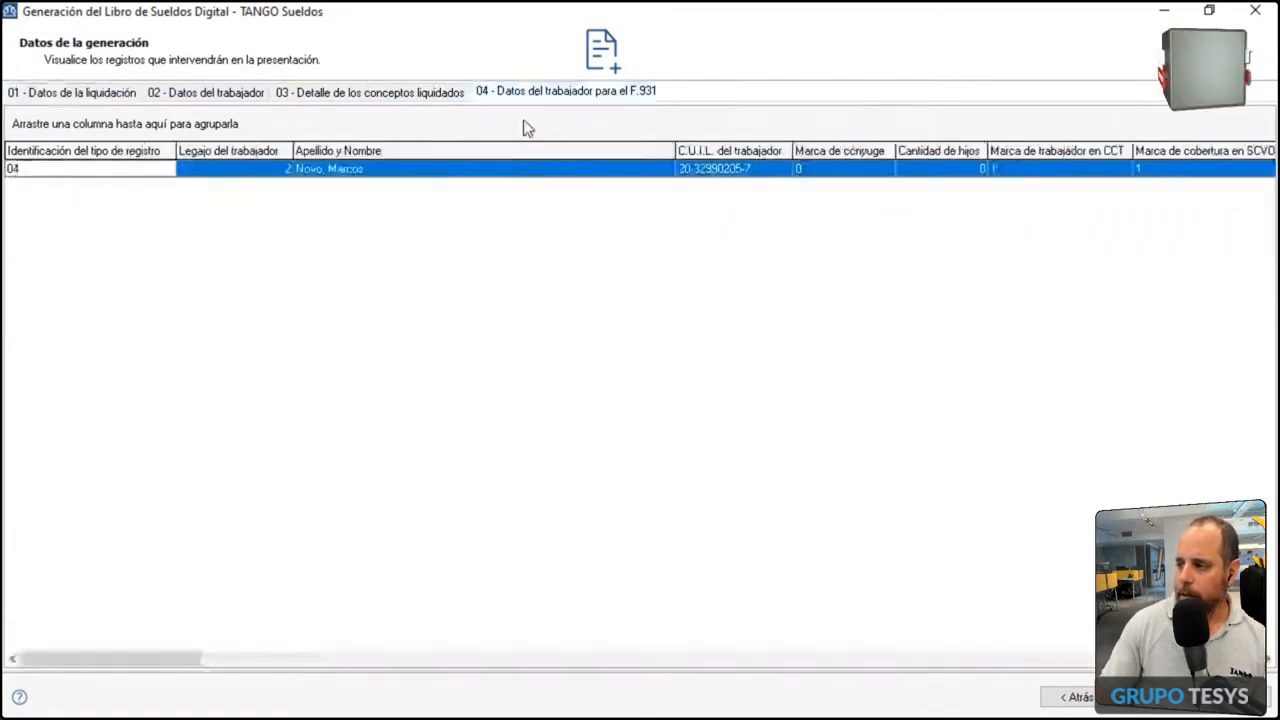
key(Right)
key(Right)
key(Right)
key(Right)
key(Right)
key(Right)
key(Right)
key(Right)
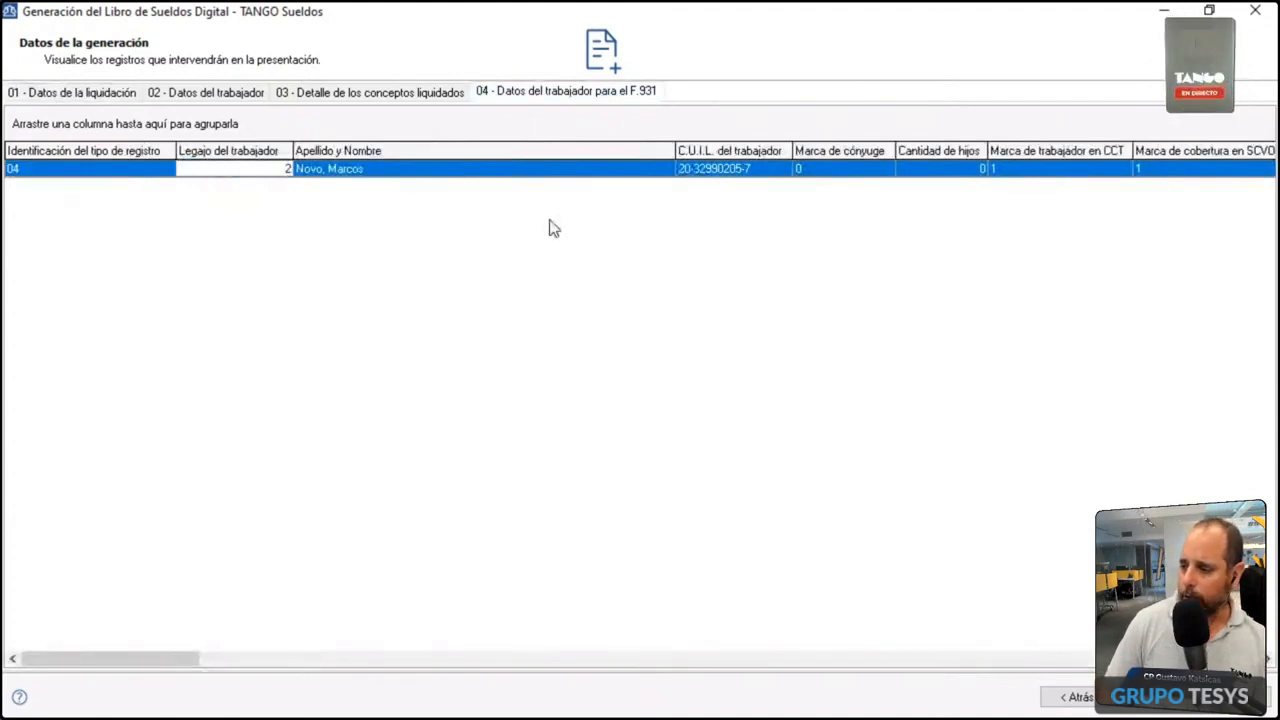
key(Right)
key(Right)
key(Right)
key(Right)
key(Right)
key(Right)
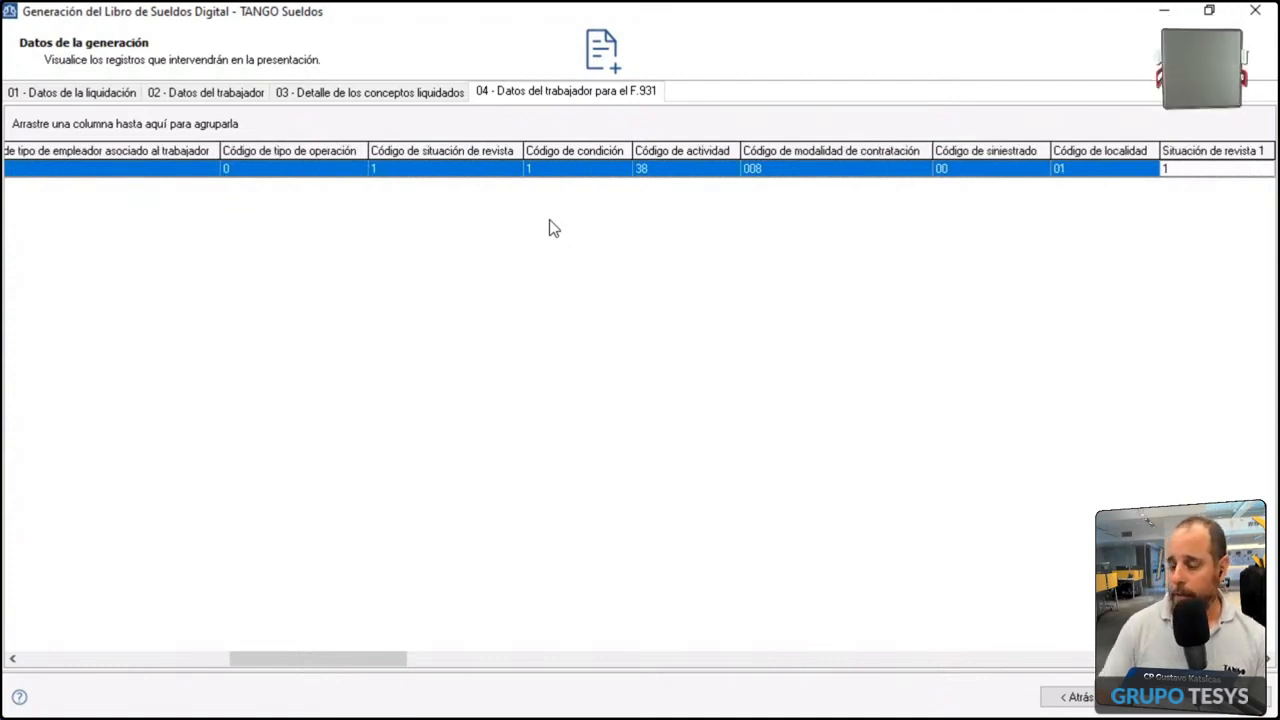
click(44, 93)
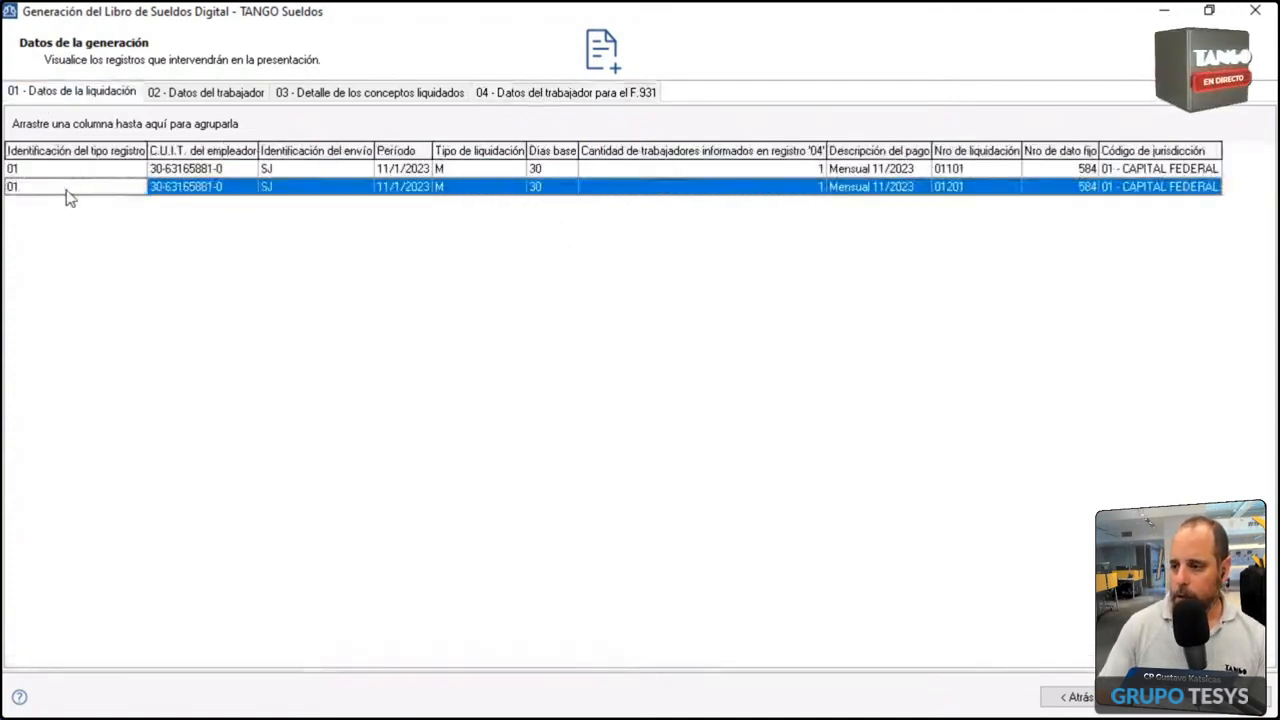
- Examine legajo 2's F.931 record for liquidación 01201 across its fields up to Remuneración imponible 3
click(529, 100)
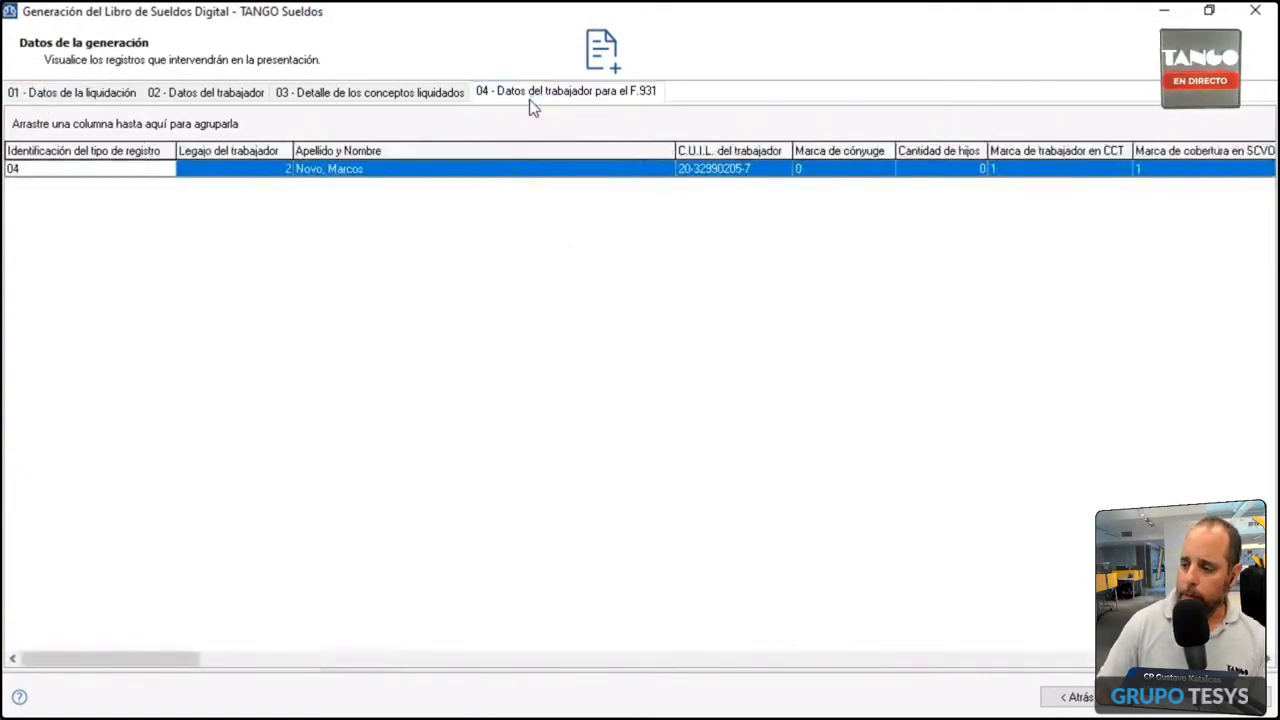
key(Right)
key(Right)
key(Right)
key(Right)
key(Right)
key(Right)
key(Right)
key(Right)
key(Right)
key(Right)
key(Right)
key(Right)
key(Right)
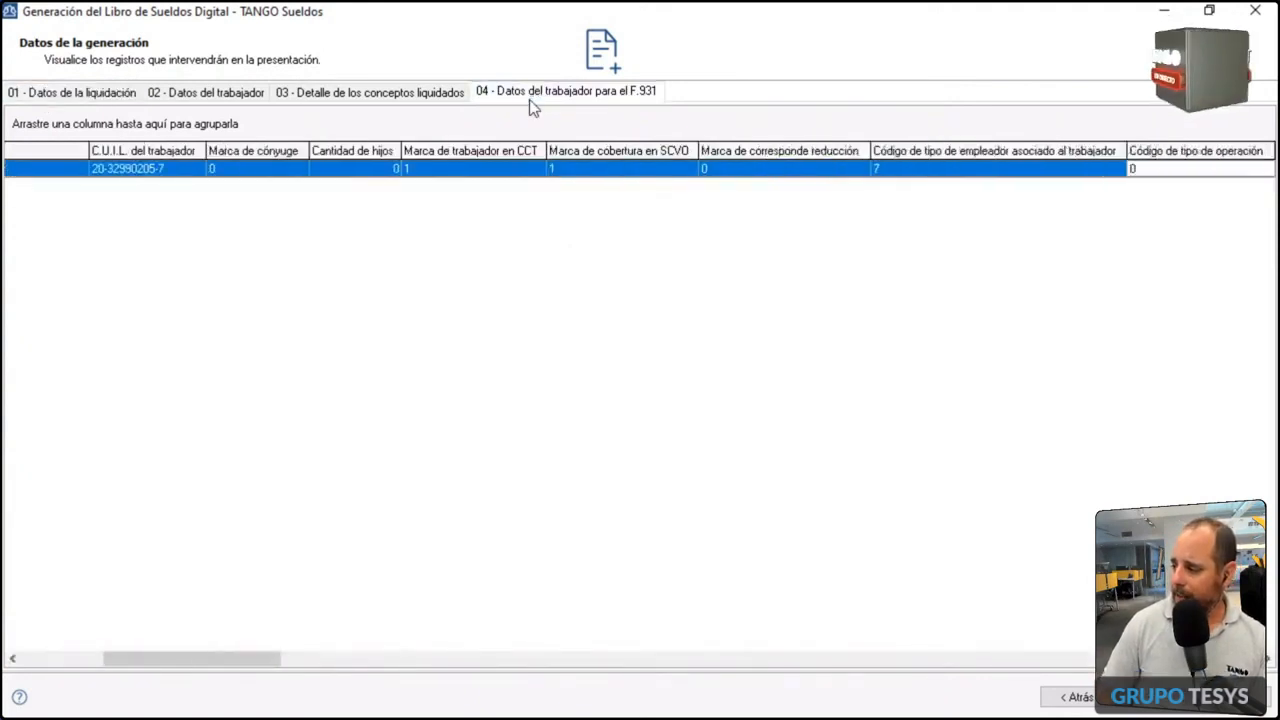
key(Right)
key(Right)
key(Right)
key(Right)
key(Right)
key(Right)
key(Right)
key(Right)
key(Right)
key(Right)
key(Right)
key(Right)
key(Right)
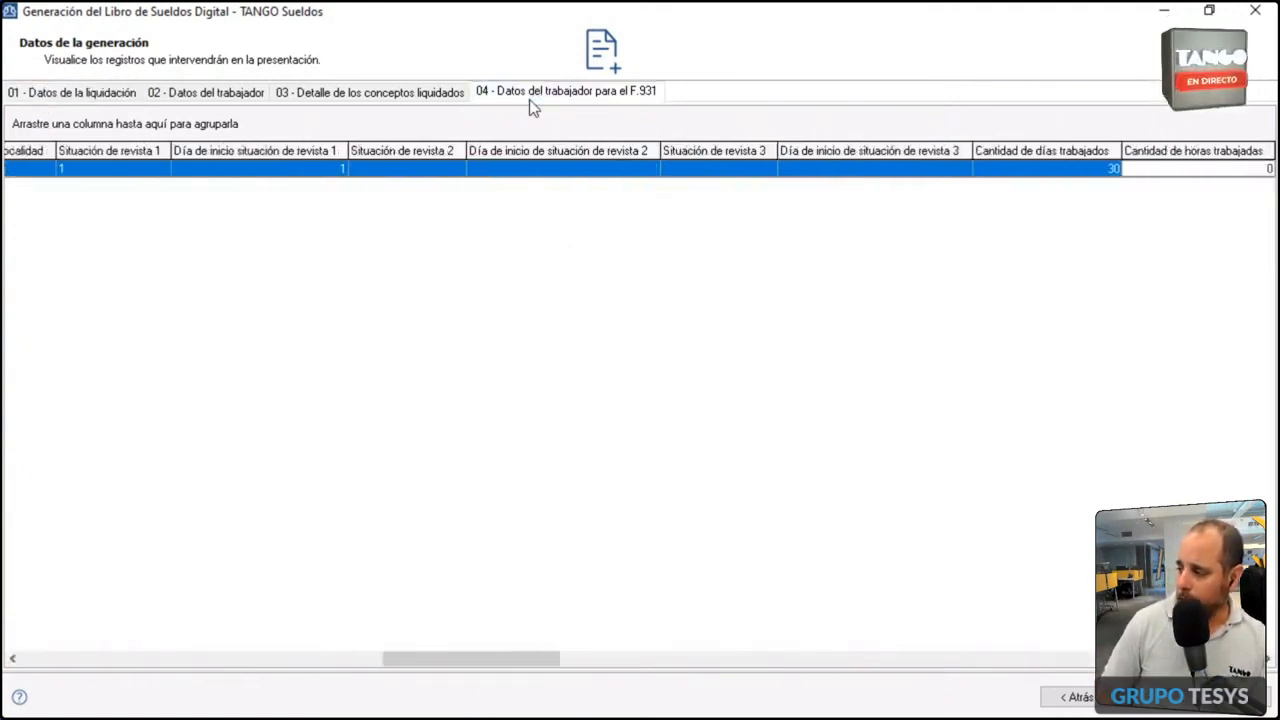
key(Right)
key(Right)
key(Right)
key(Right)
key(Right)
key(Right)
key(Right)
key(Right)
key(Right)
key(Right)
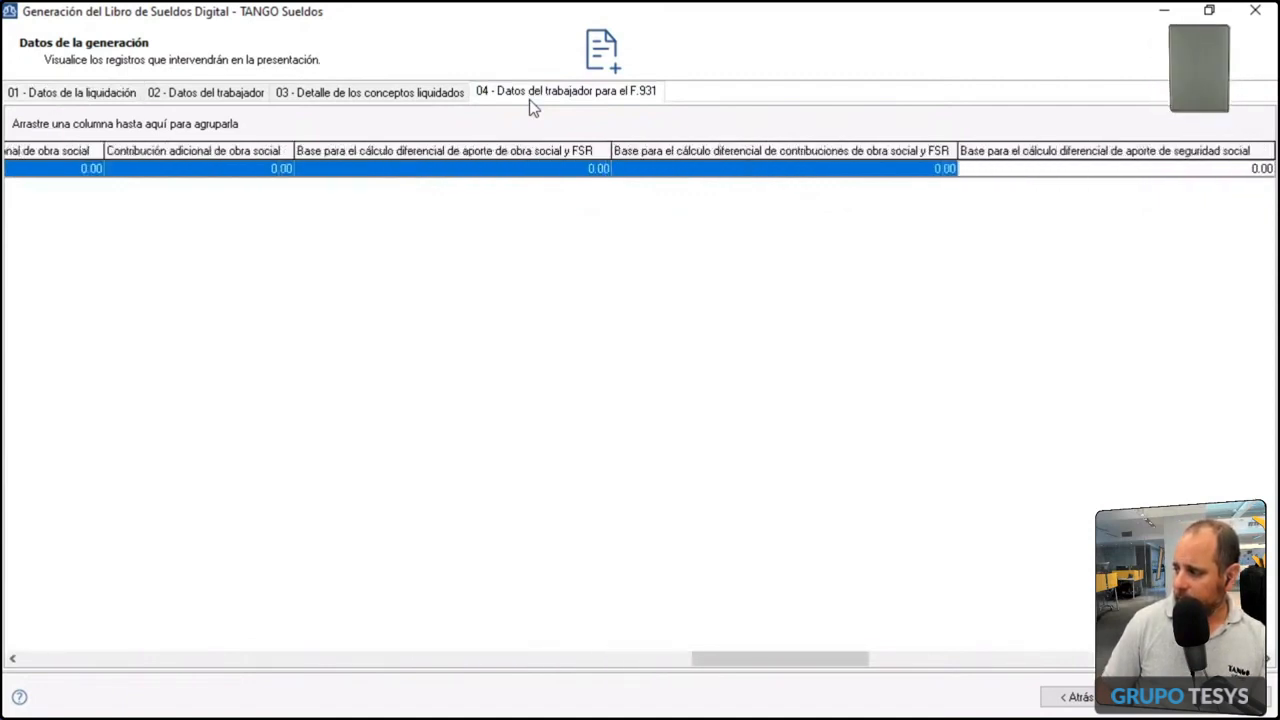
key(Right)
key(Right)
key(Right)
key(Right)
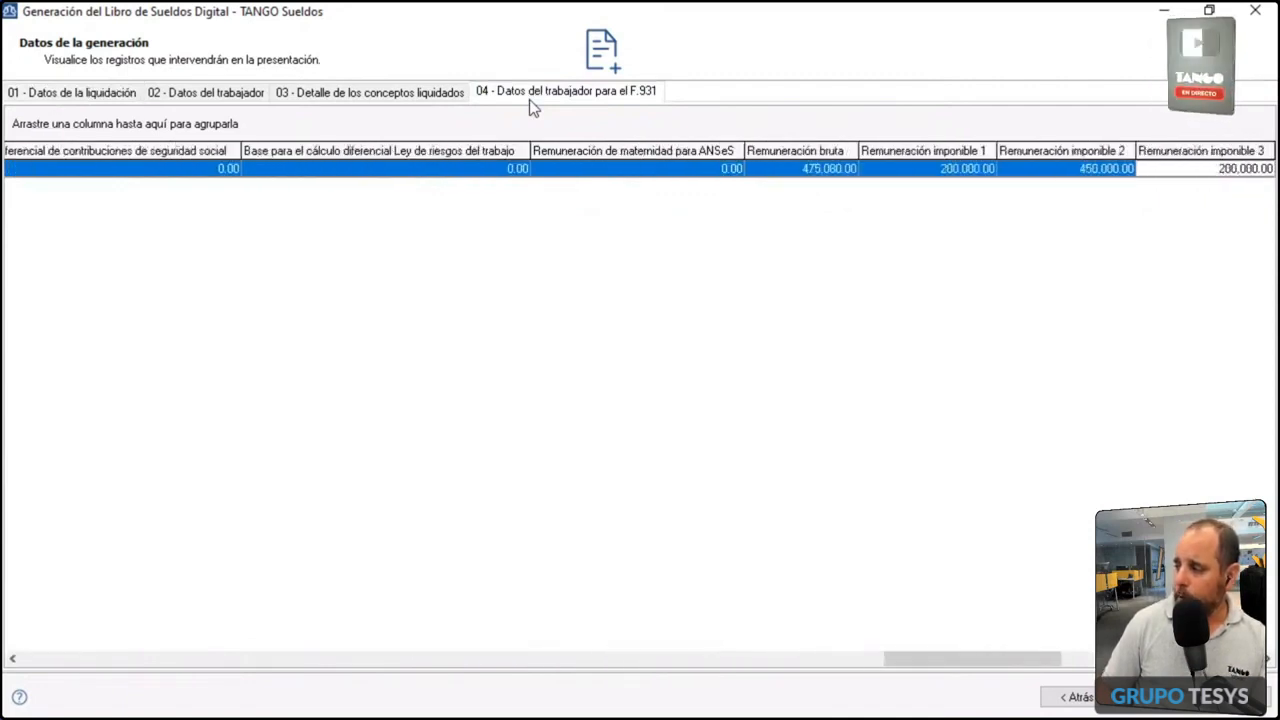
- Review Remuneración bruta, Remuneración imponible 1 and Remuneración imponible 2 in legajo 2's F.931 record
key(Left)
key(Left)
key(Left)
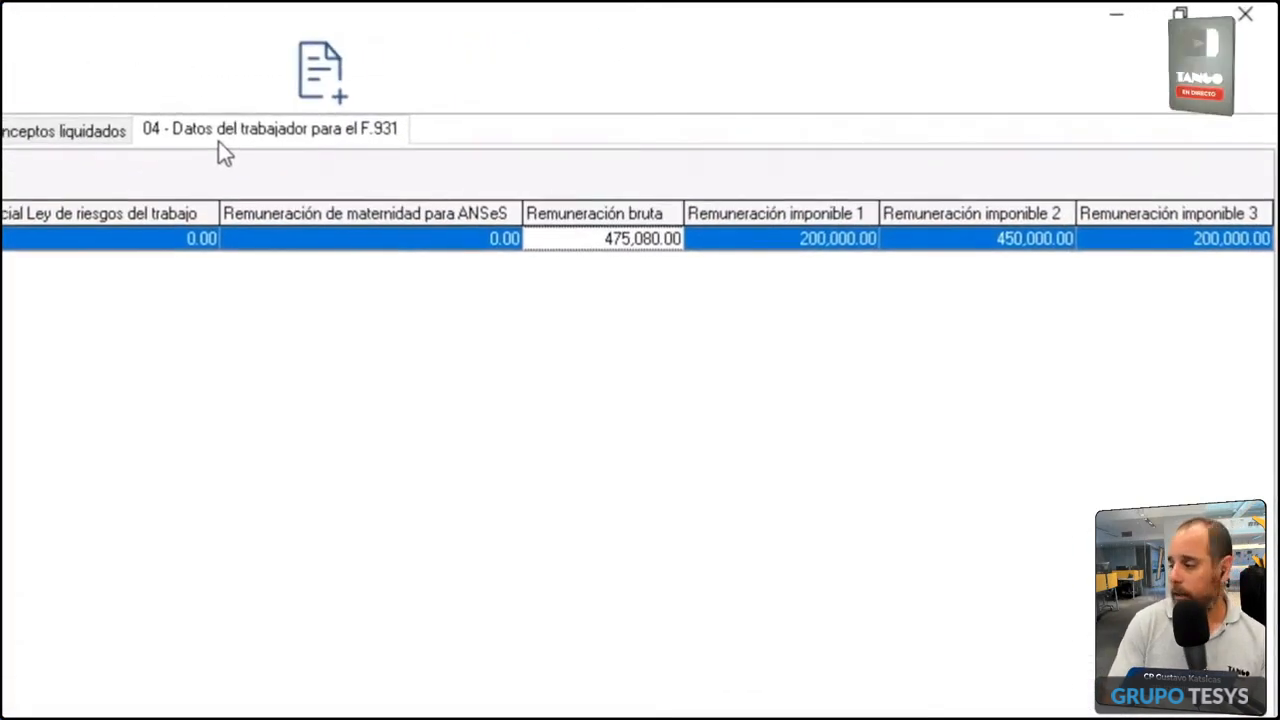
key(Right)
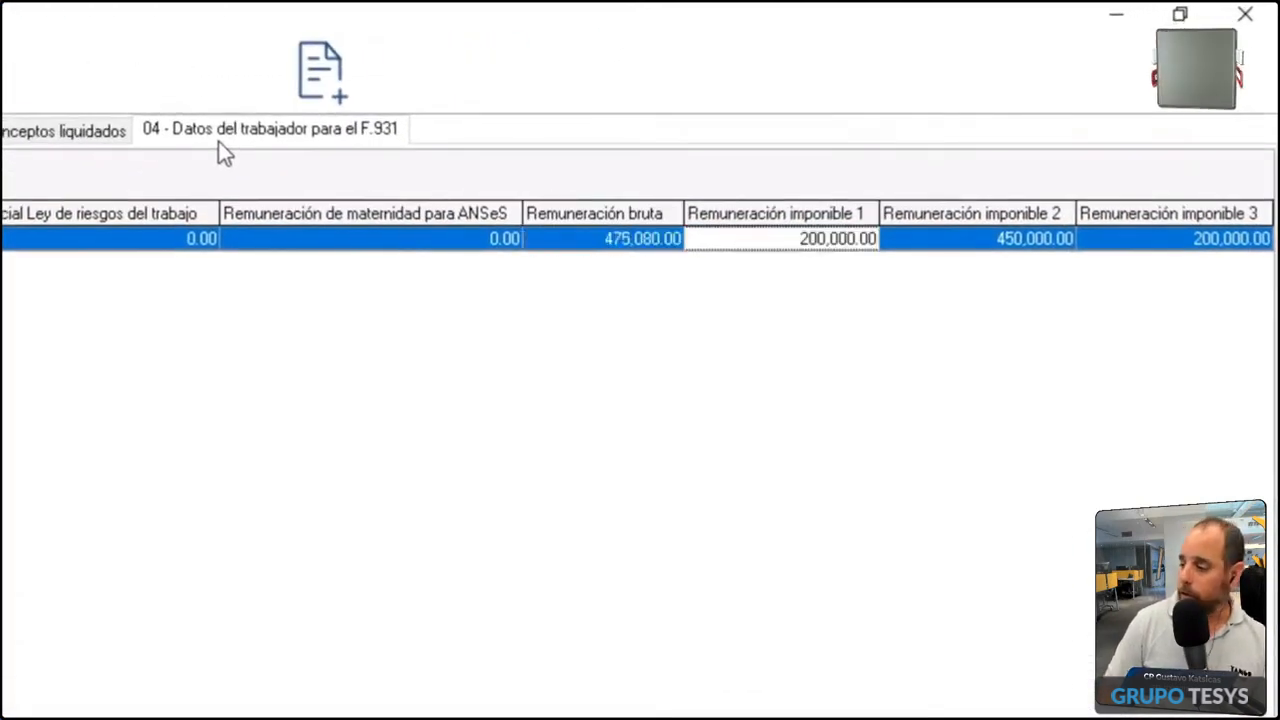
key(Right)
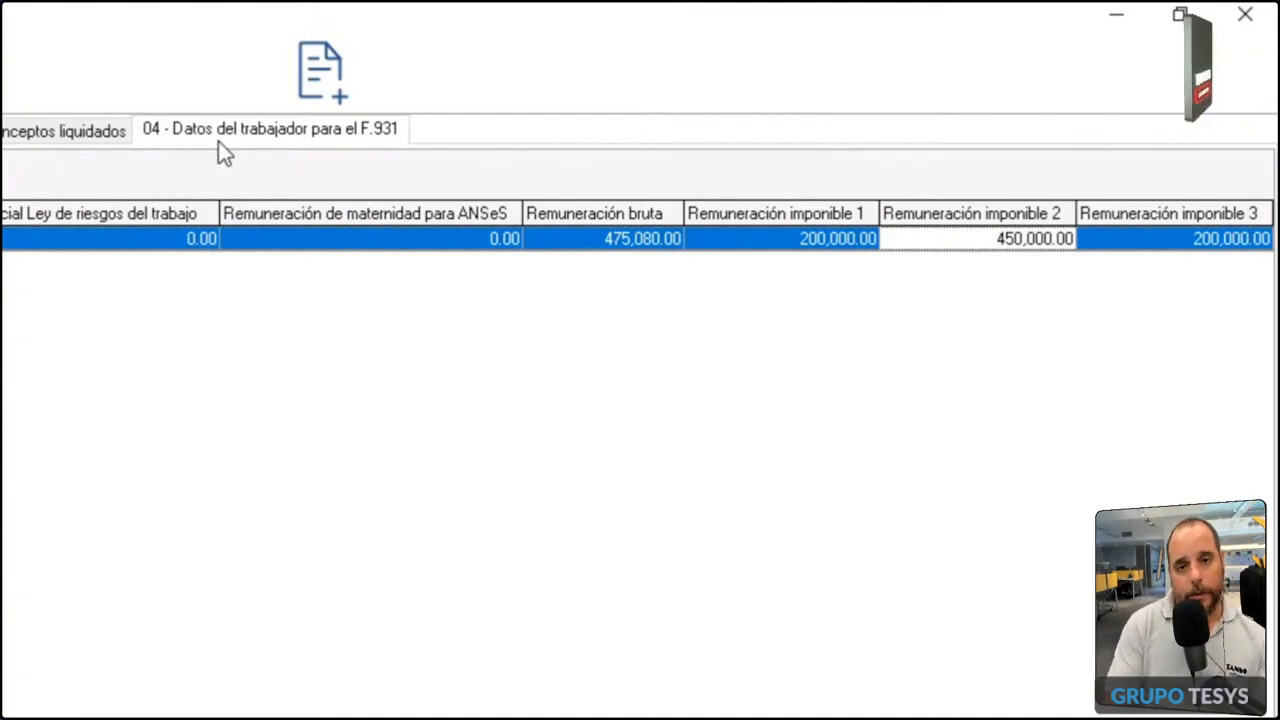
- Select liquidación 01101 in the settlement data and examine legajo 1's F.931 record across its fields past the differential calculation bases
click(218, 141)
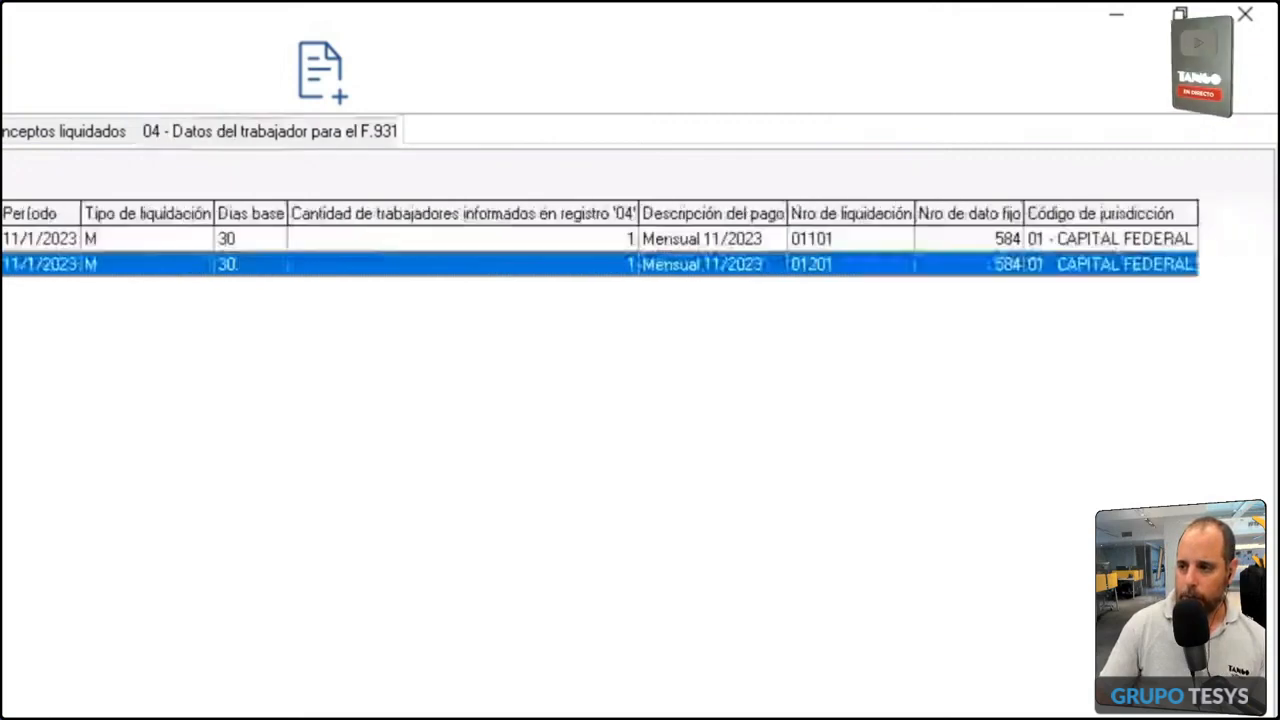
click(111, 168)
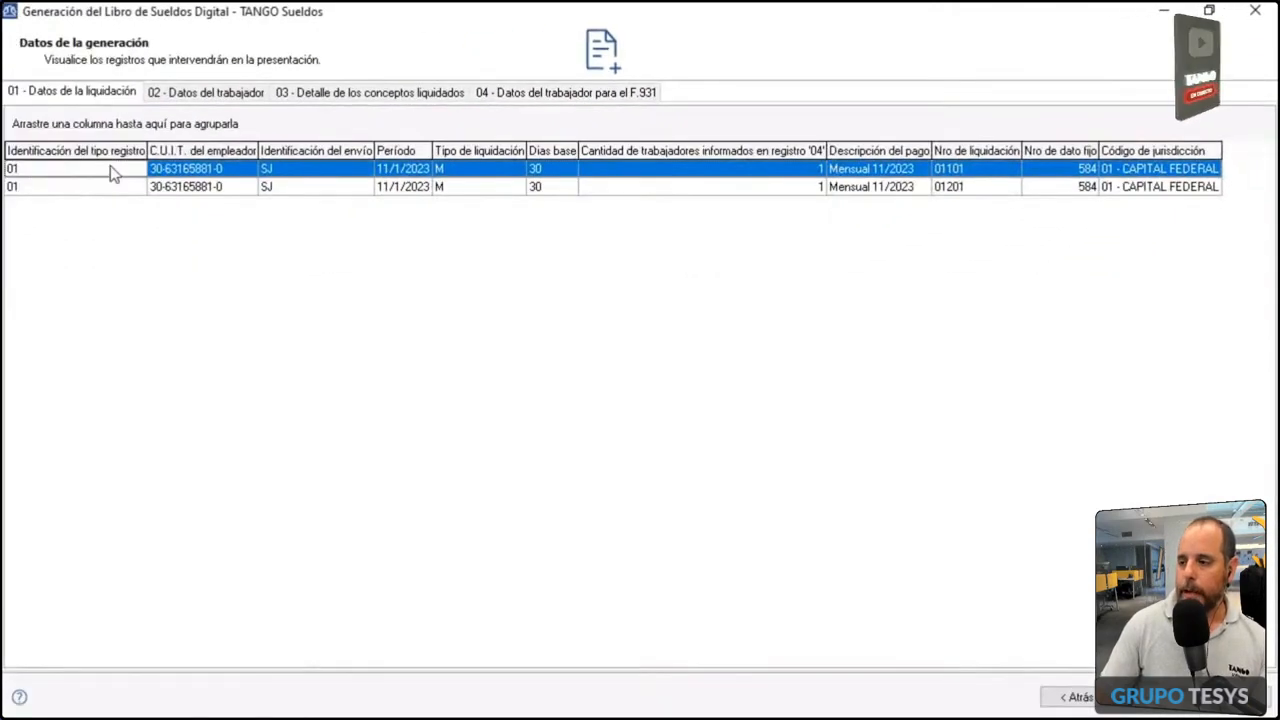
click(507, 95)
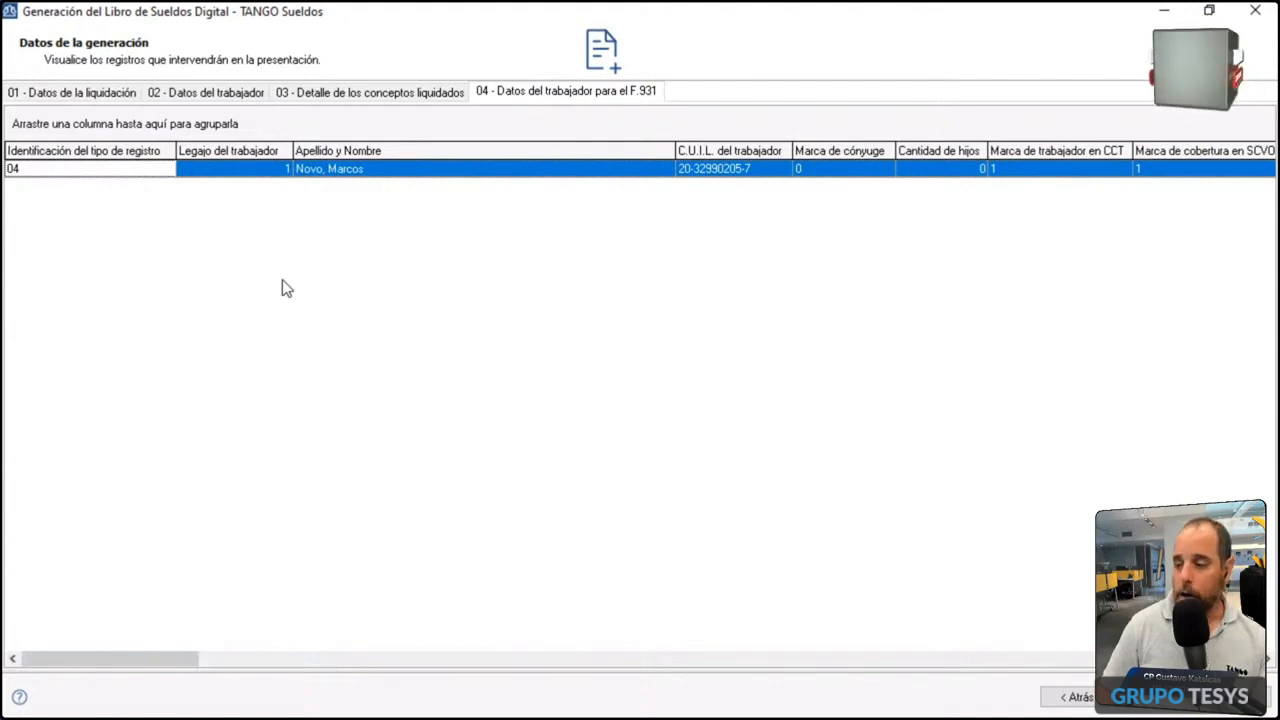
key(Right)
key(Right)
key(Right)
key(Right)
key(Right)
key(Right)
key(Right)
key(Right)
key(Right)
key(Right)
key(Right)
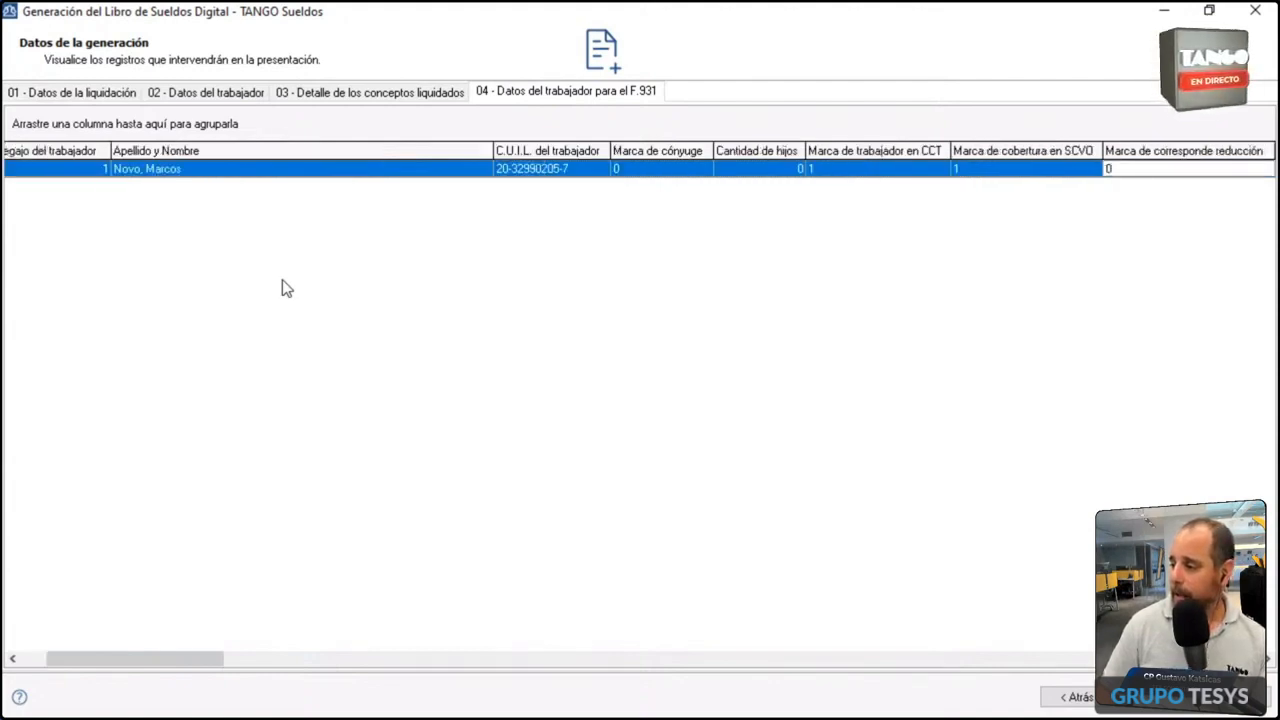
key(Right)
key(Right)
key(Right)
key(Right)
key(Right)
key(Right)
key(Right)
key(Right)
key(Right)
key(Right)
key(Right)
key(Right)
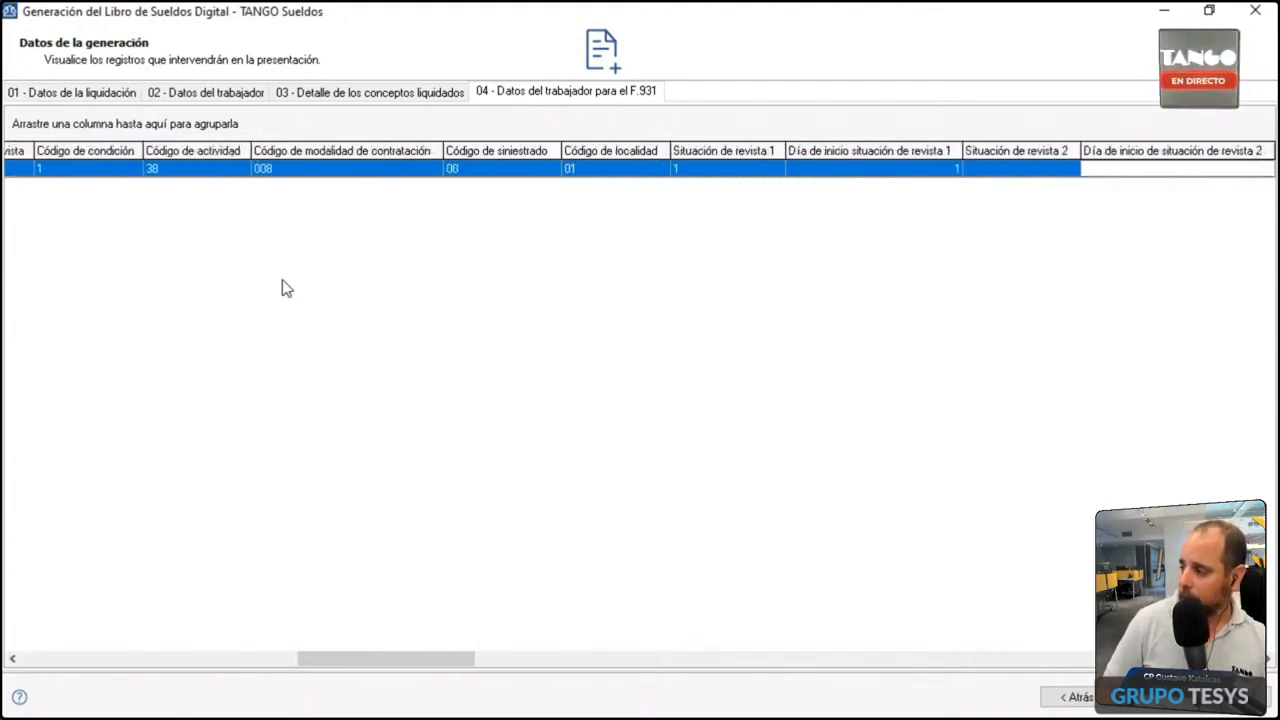
key(Right)
key(Right)
key(Right)
key(Right)
key(Right)
key(Right)
key(Right)
key(Right)
key(Right)
key(Right)
key(Right)
key(Right)
key(Right)
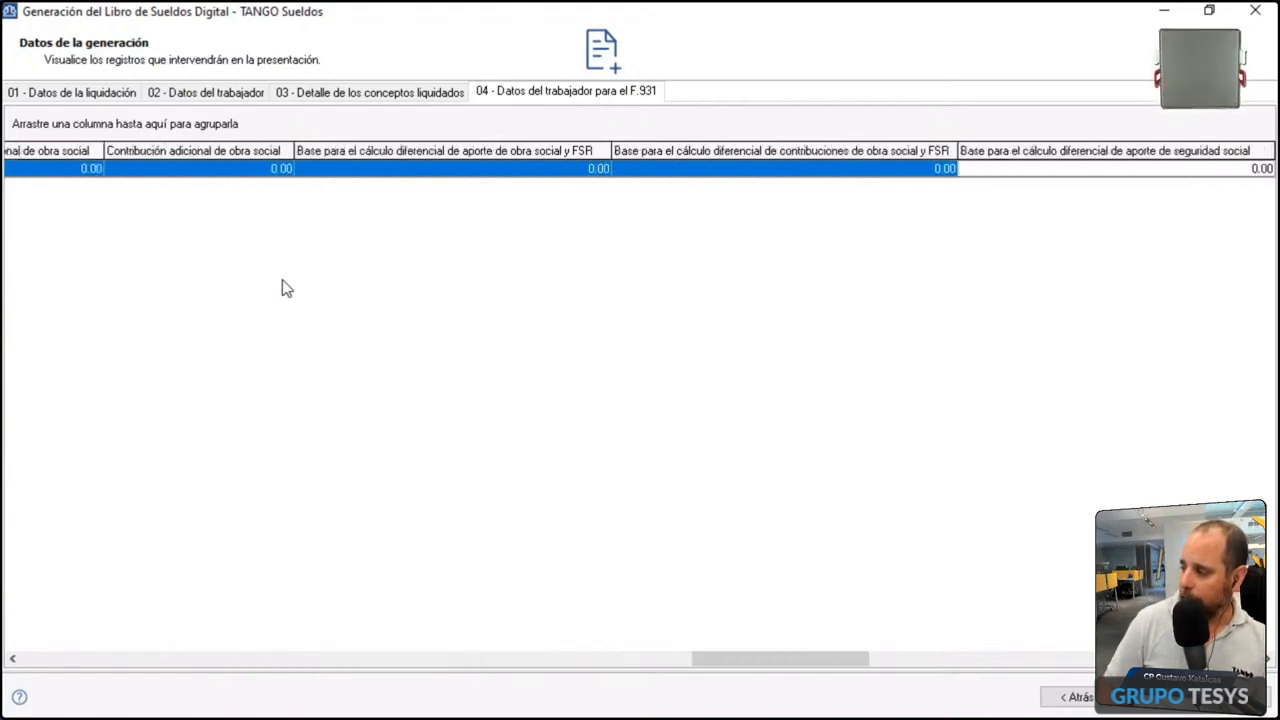
key(Right)
key(Right)
key(Right)
key(Right)
key(Right)
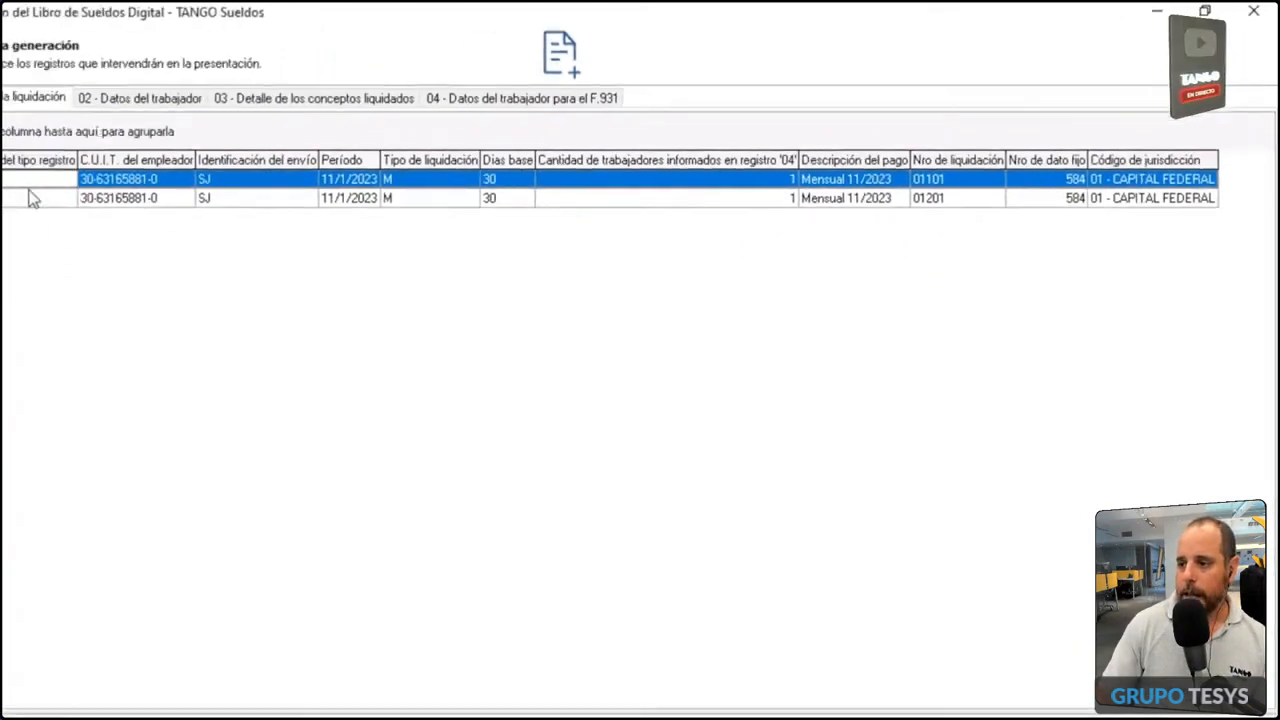
- Select liquidación 01201 in the settlement data and display legajo 2's F.931 record again
click(95, 188)
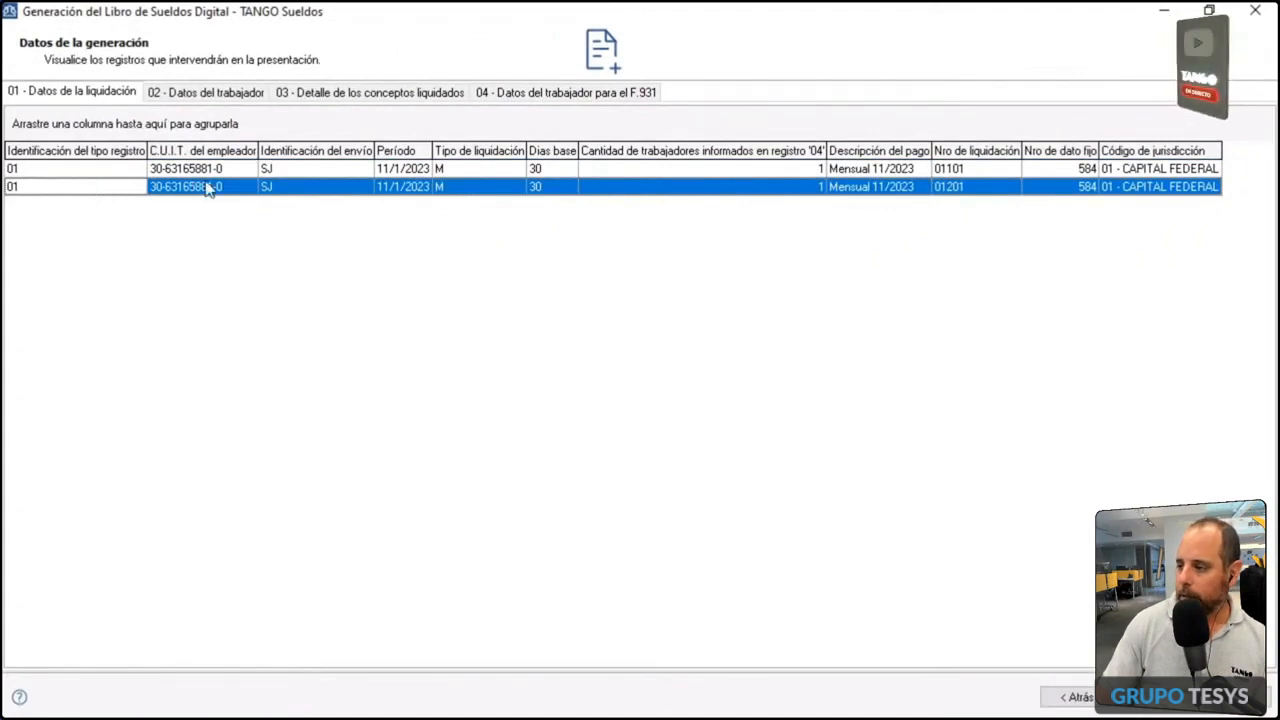
click(524, 92)
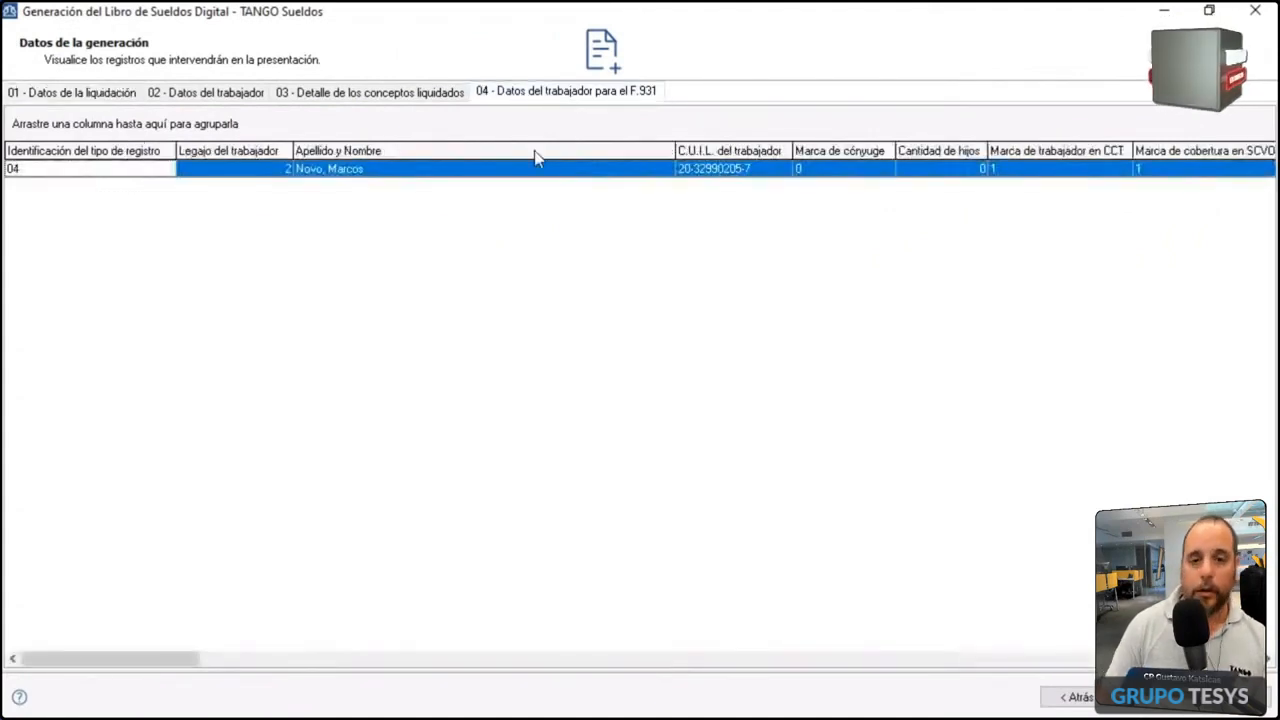